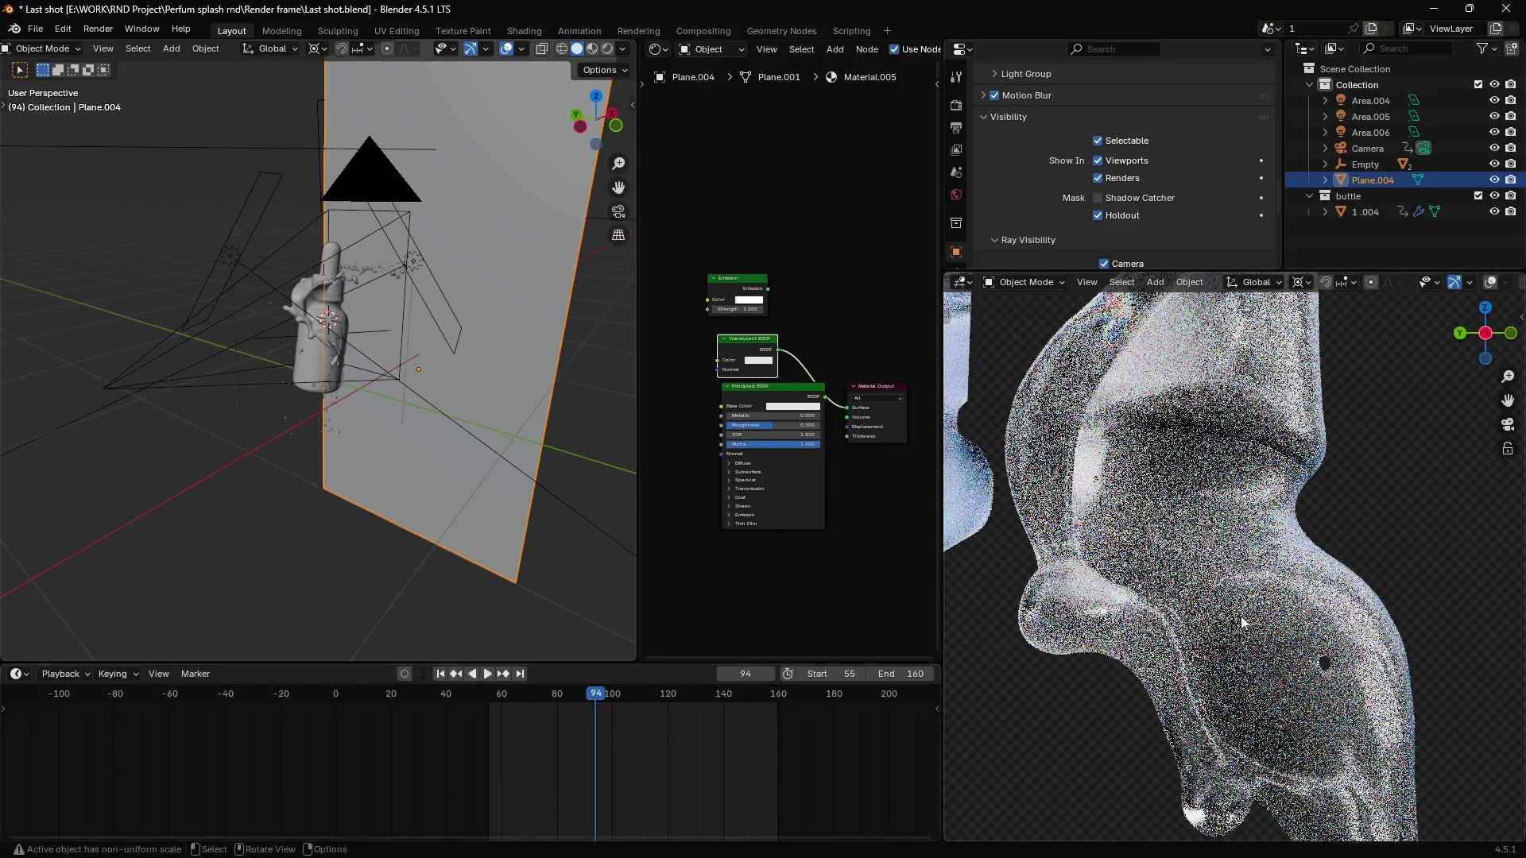
Select the bottle and splash object in the rendered view.
click(1244, 622)
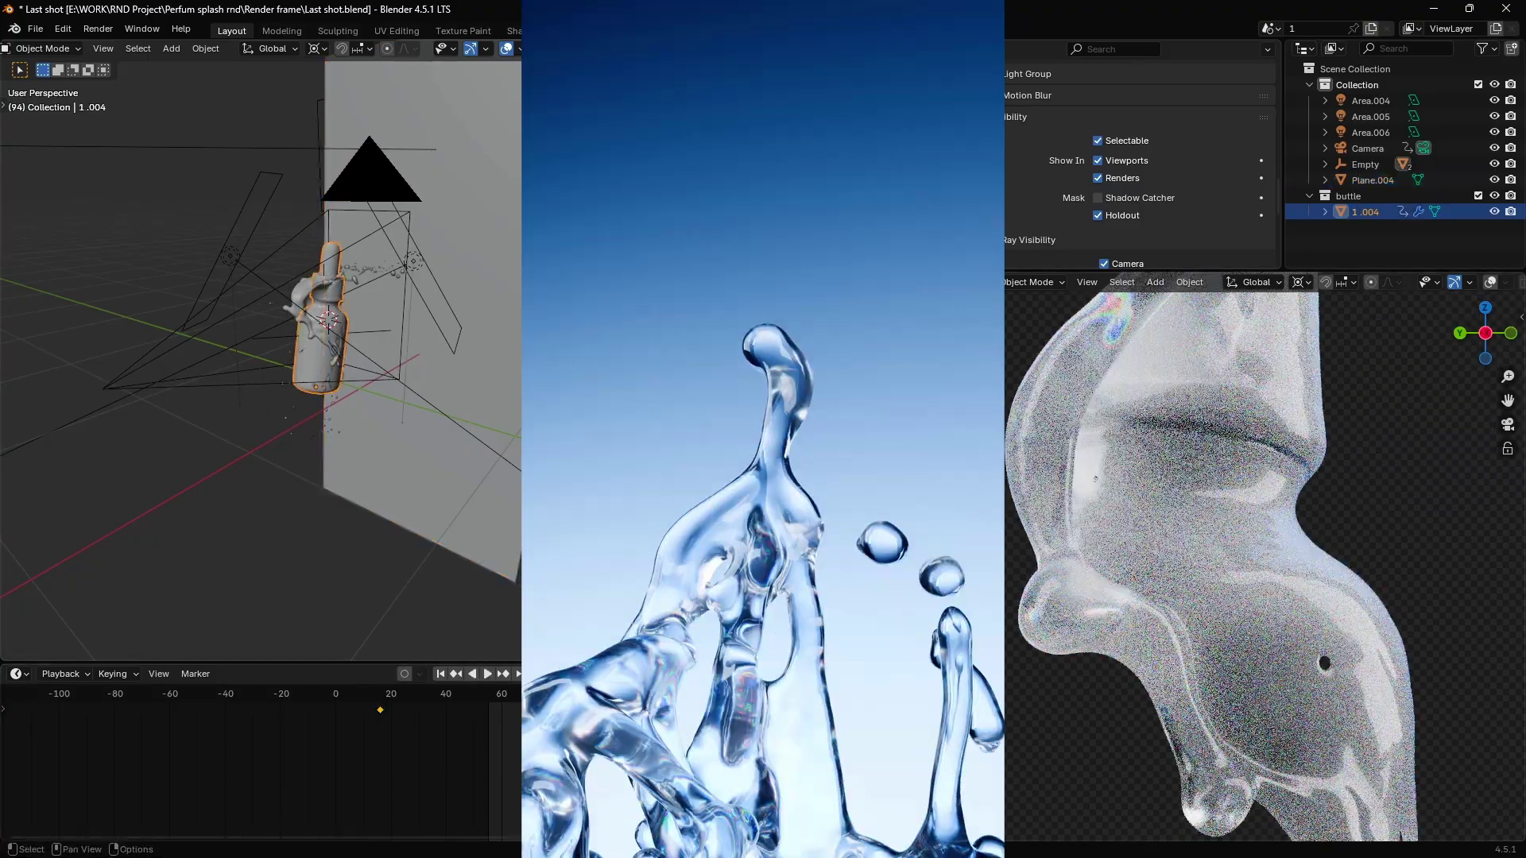
scroll(1264, 566, down, 6)
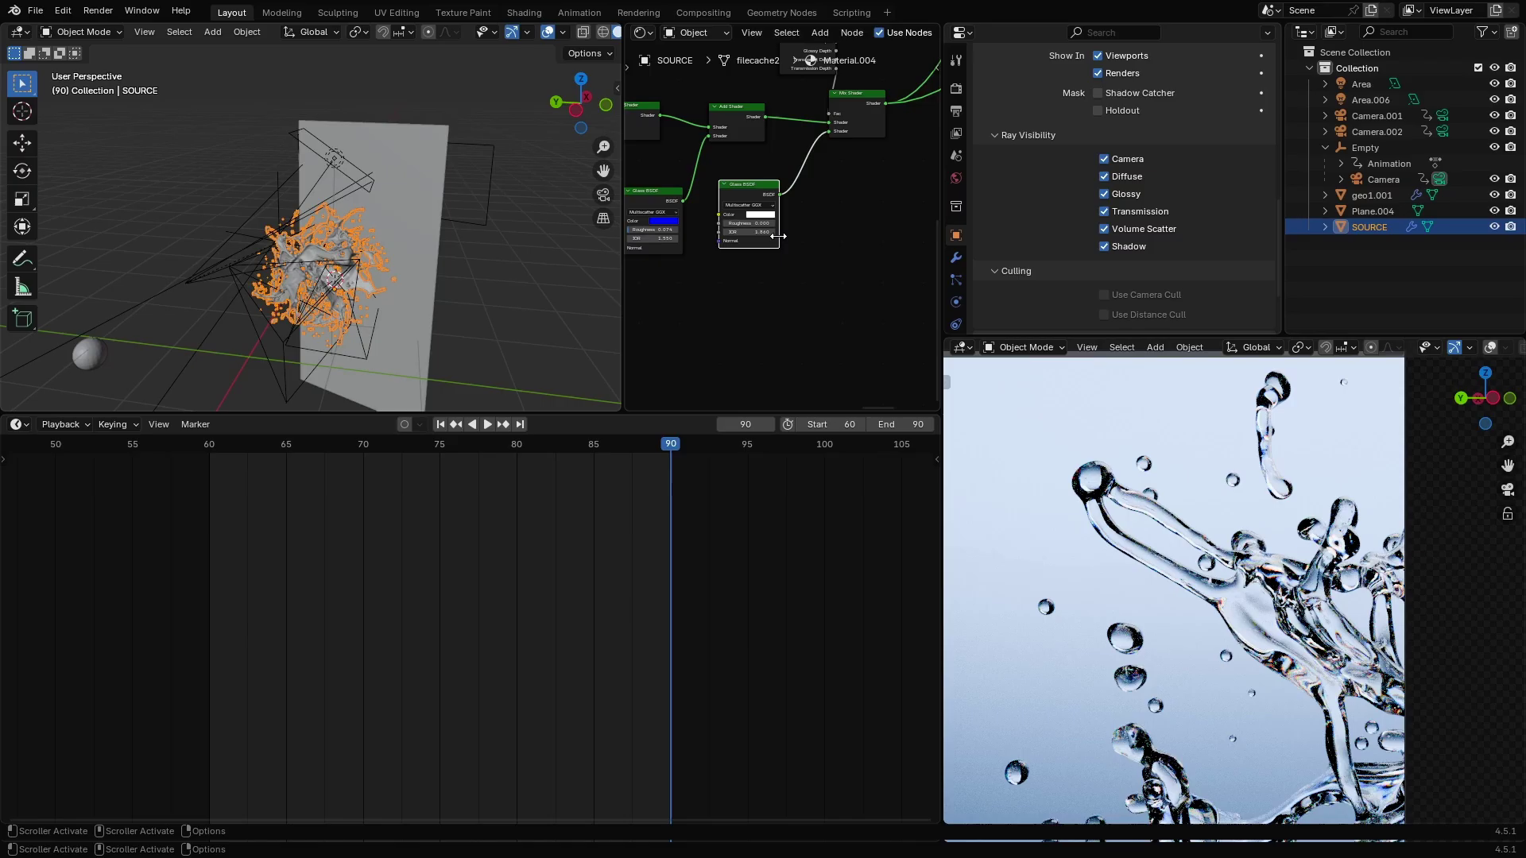
Examine the water material's node network on the SOURCE object and preview one of its shader nodes.
scroll(880, 255, down, 20)
scroll(798, 235, up, 16)
middle_drag(896, 123, 794, 190)
scroll(797, 235, down, 4)
ctrl+shift+click(794, 190)
scroll(794, 191, down, 3)
middle_drag(720, 245, 811, 280)
scroll(812, 280, up, 2)
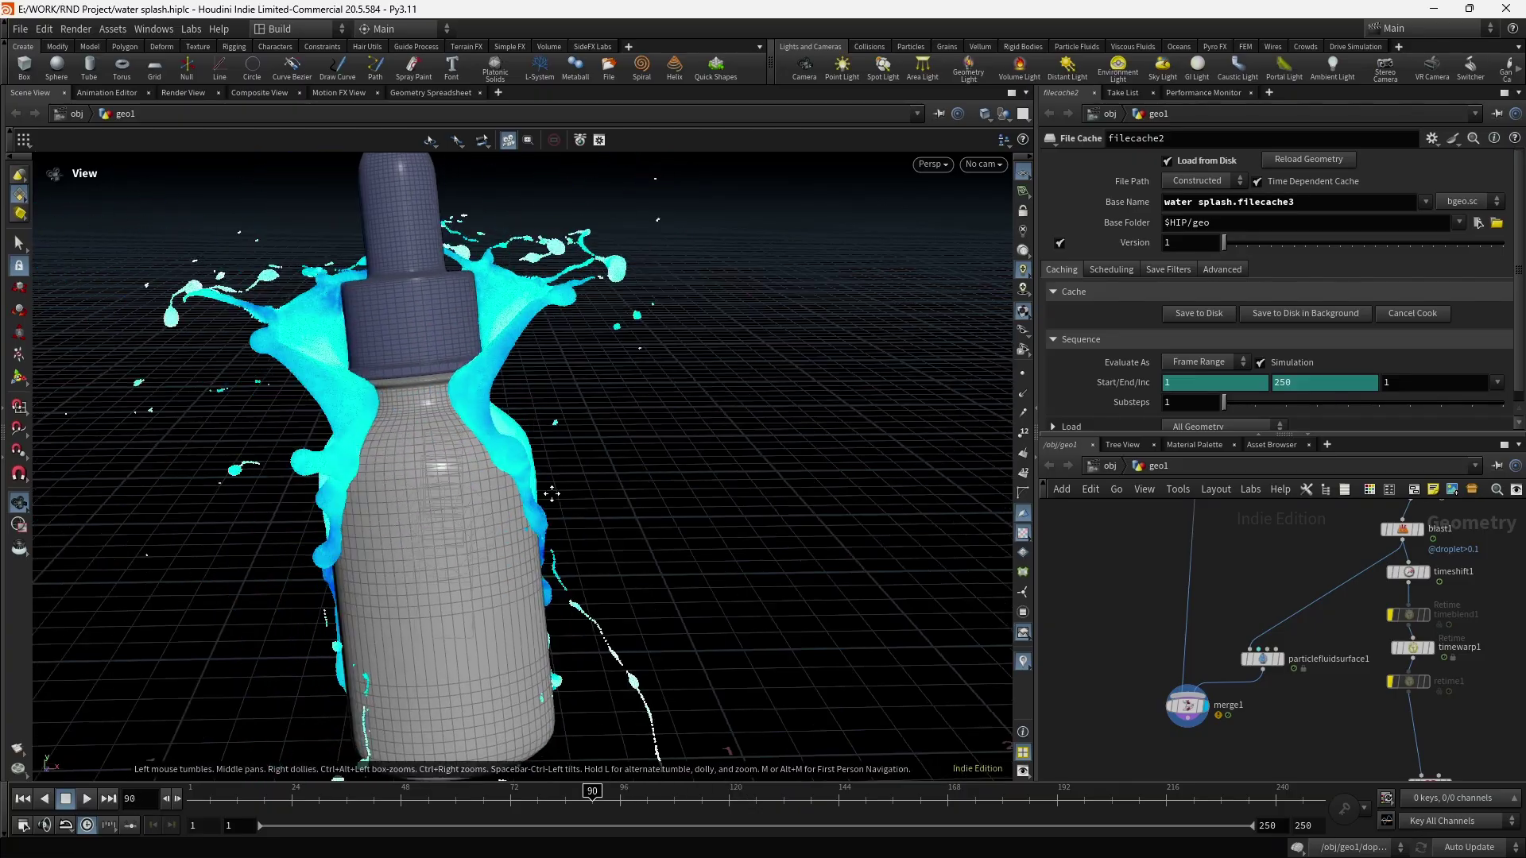
Switch to Houdini and scrub the splash simulation between frames 73 and 131, viewing it around the bottle.
drag(552, 493, 715, 494)
drag(613, 794, 514, 793)
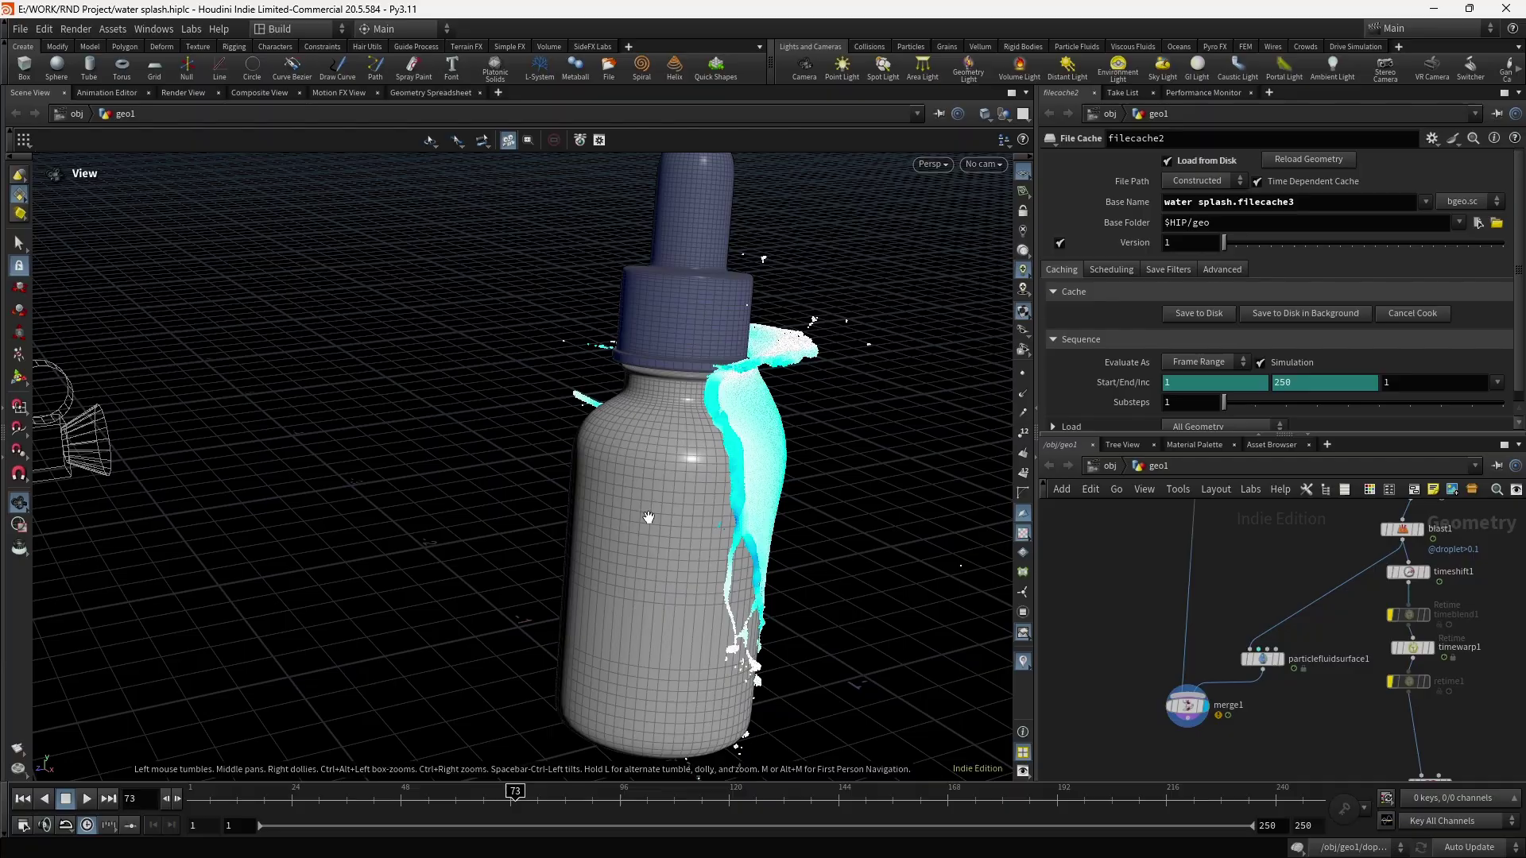
middle_drag(675, 508, 521, 516)
drag(404, 793, 798, 783)
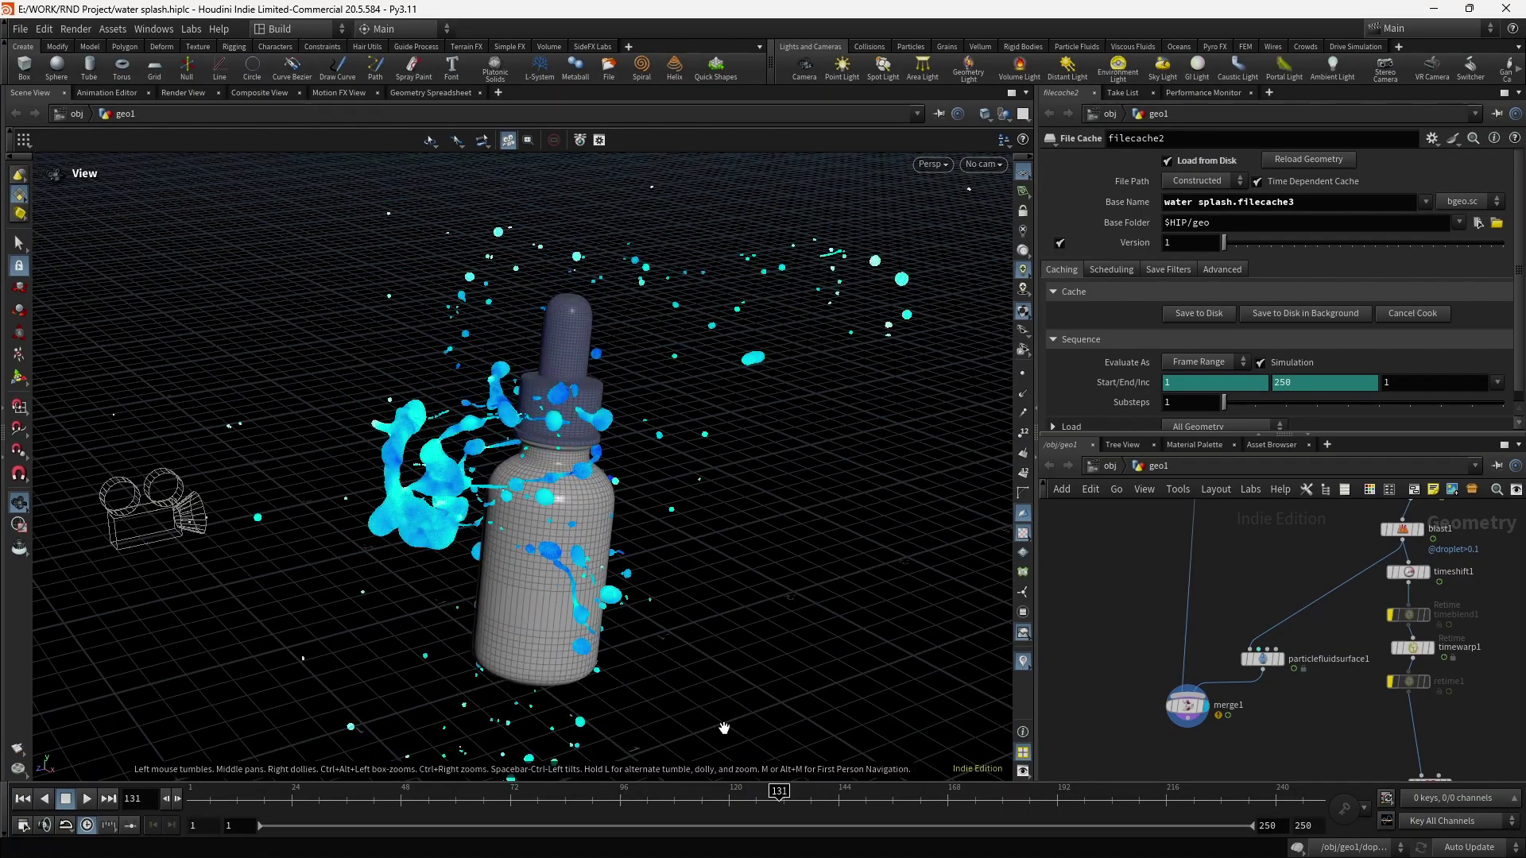
drag(819, 782, 672, 784)
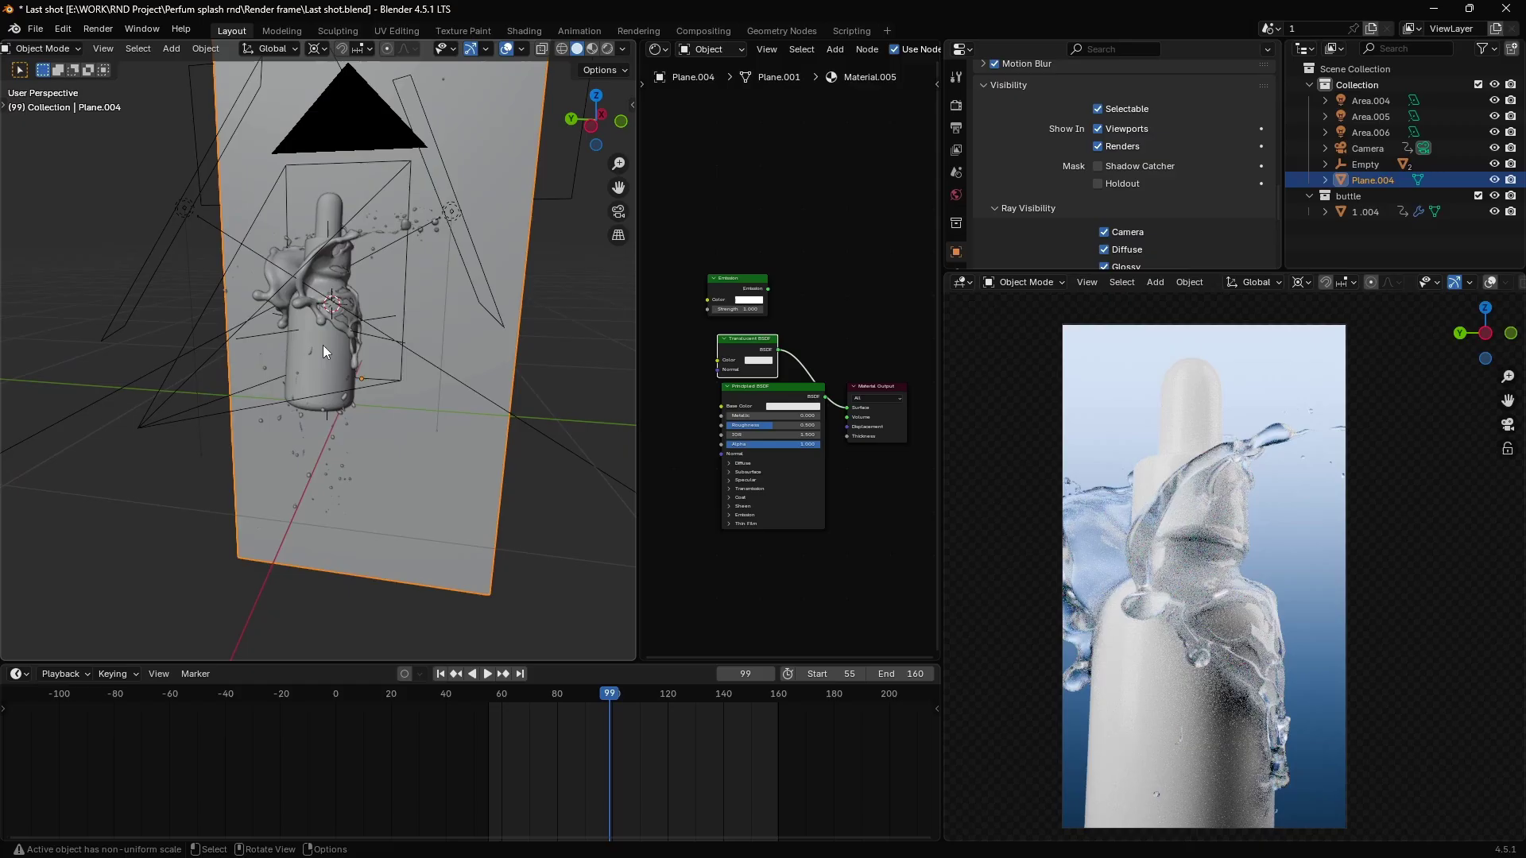
Switch to Blender and enable Holdout for the backdrop plane Plane.004.
scroll(806, 466, up, 3)
scroll(1161, 184, up, 1)
click(1101, 215)
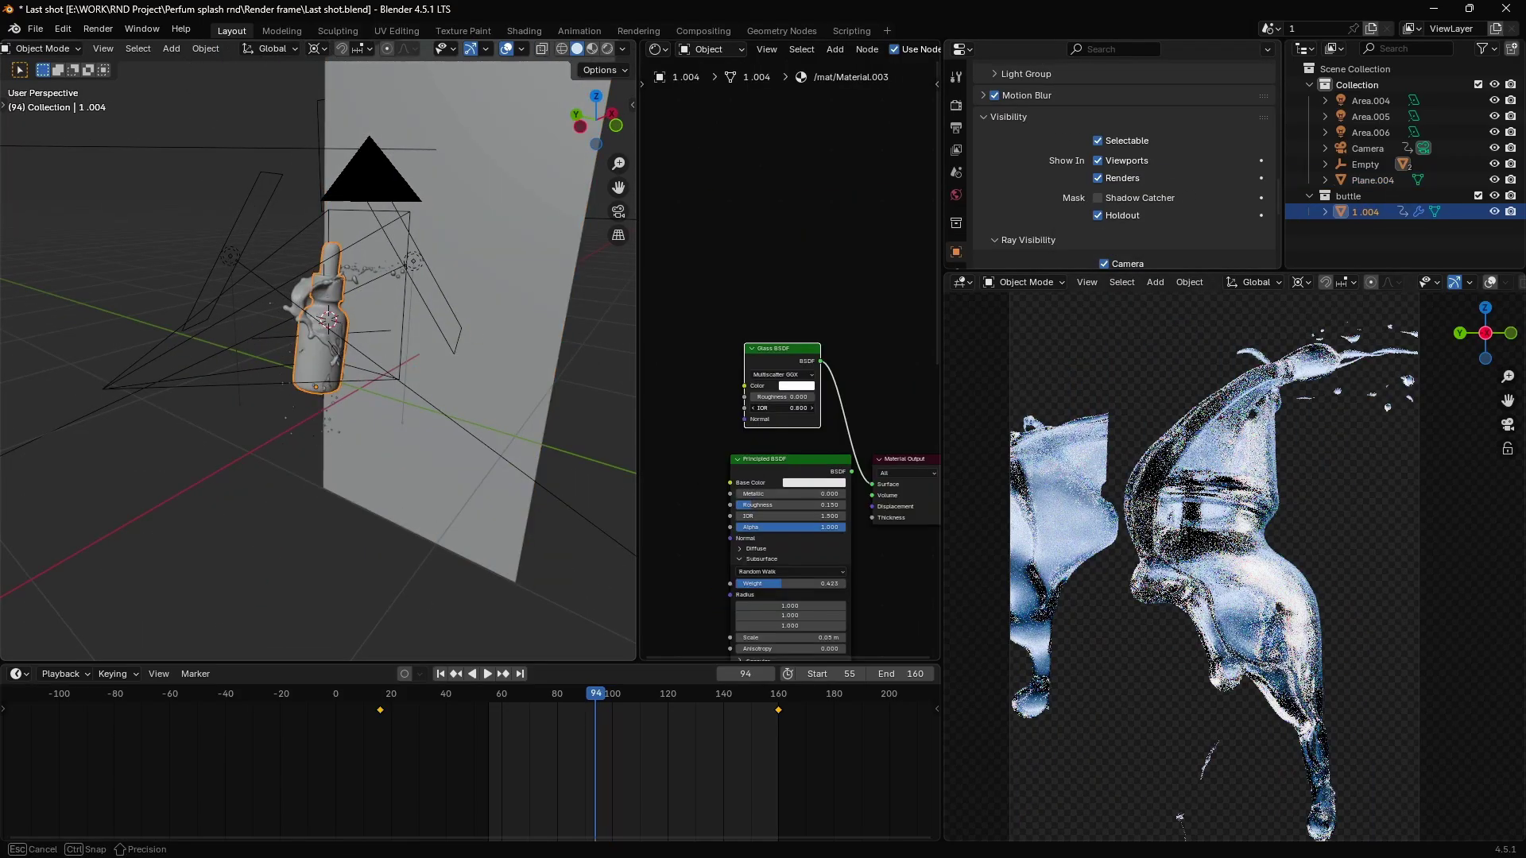
Set the Glass BSDF roughness of the bottle and splash object to 0.138.
scroll(778, 409, up, 4)
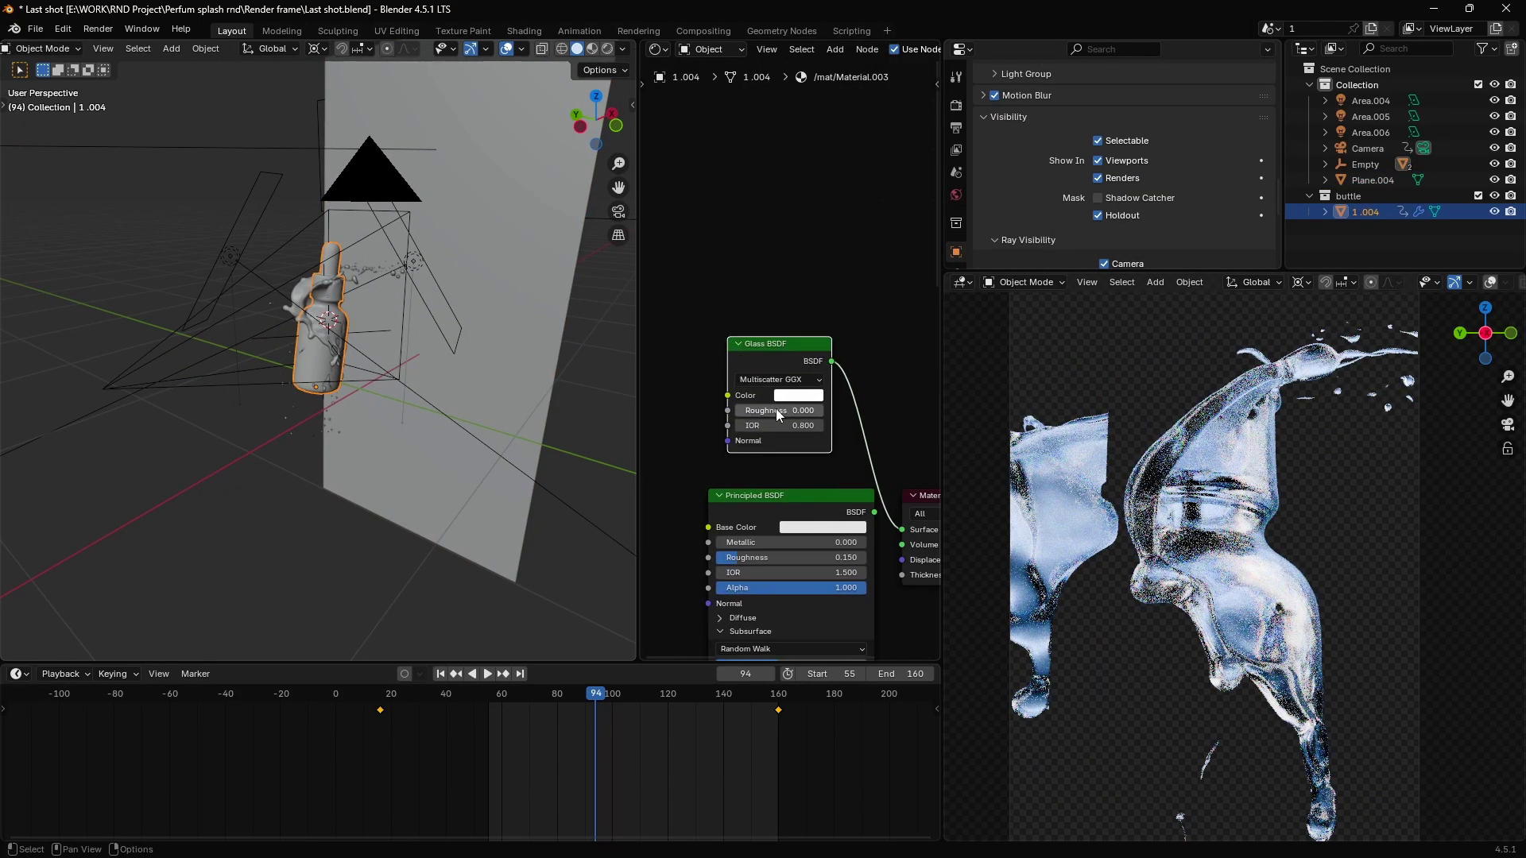
drag(777, 411, 789, 411)
scroll(1343, 585, down, 1)
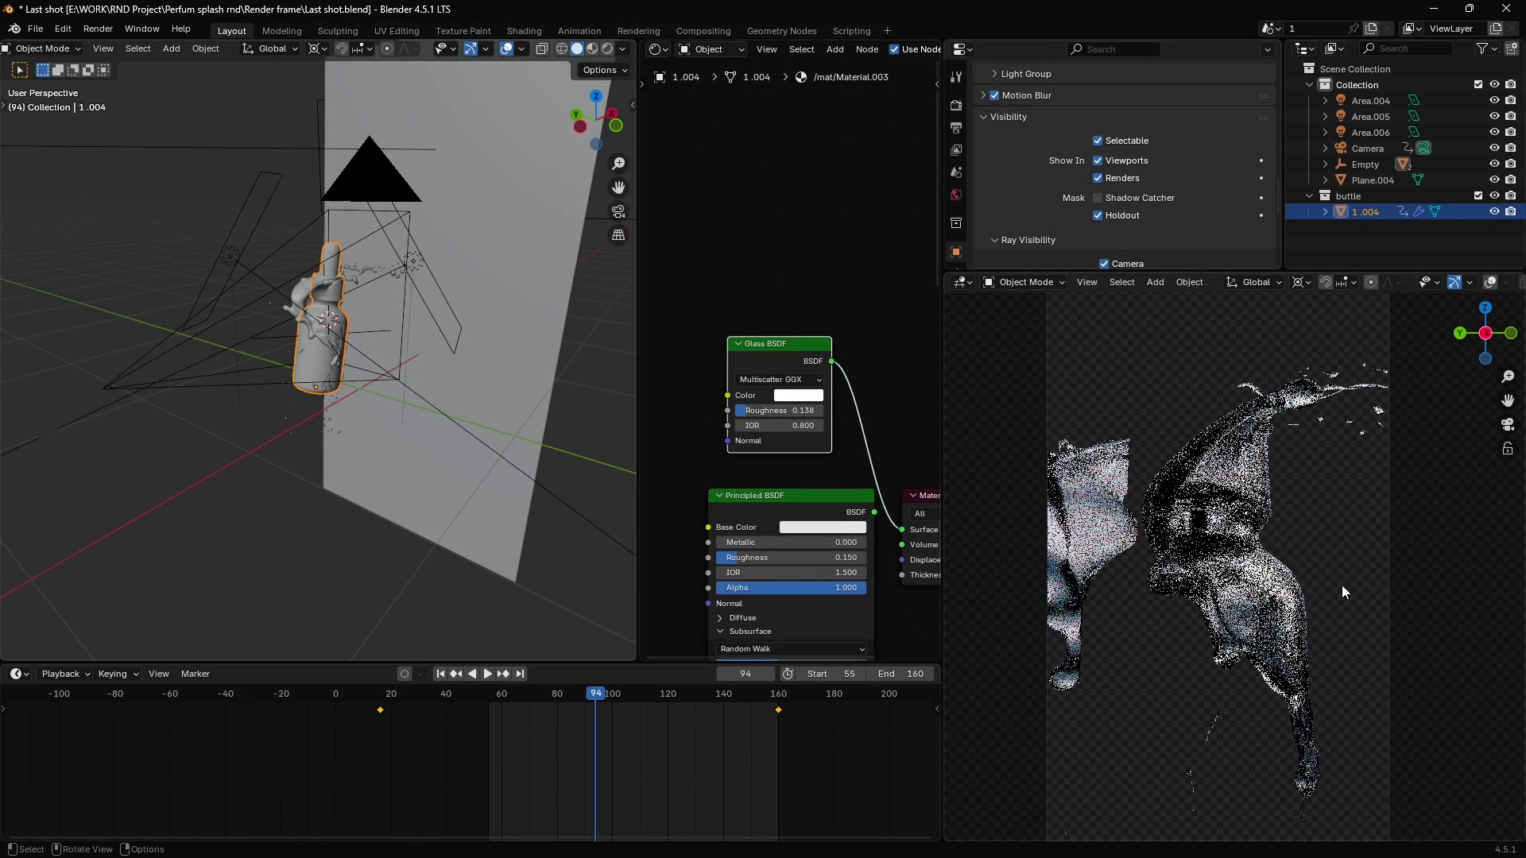
scroll(1341, 592, up, 1)
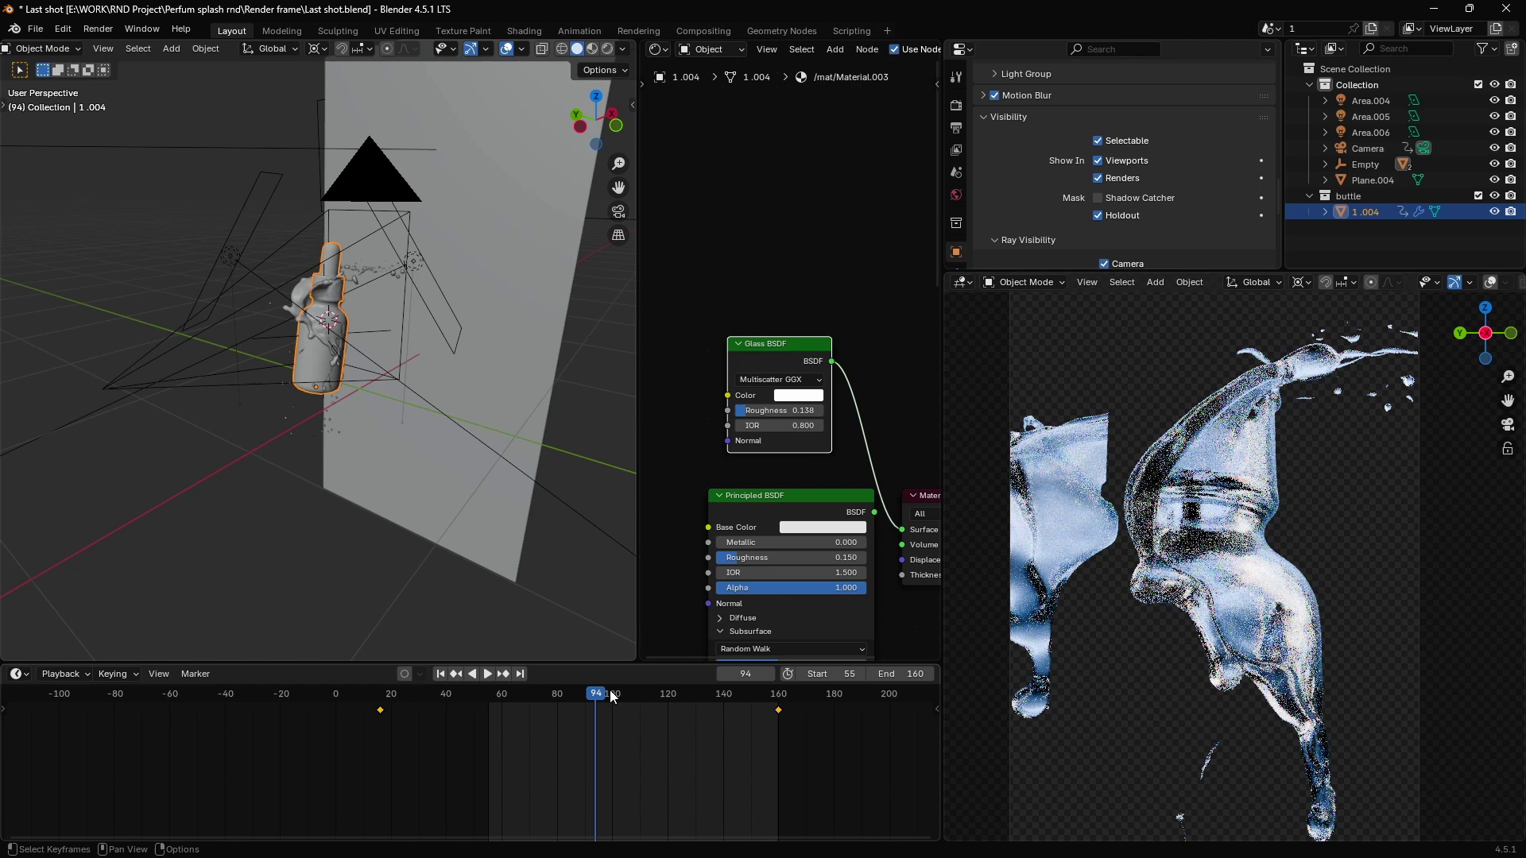
Scrub the timeline between frames 94 and 108 to check the rendered splash.
drag(610, 697, 629, 698)
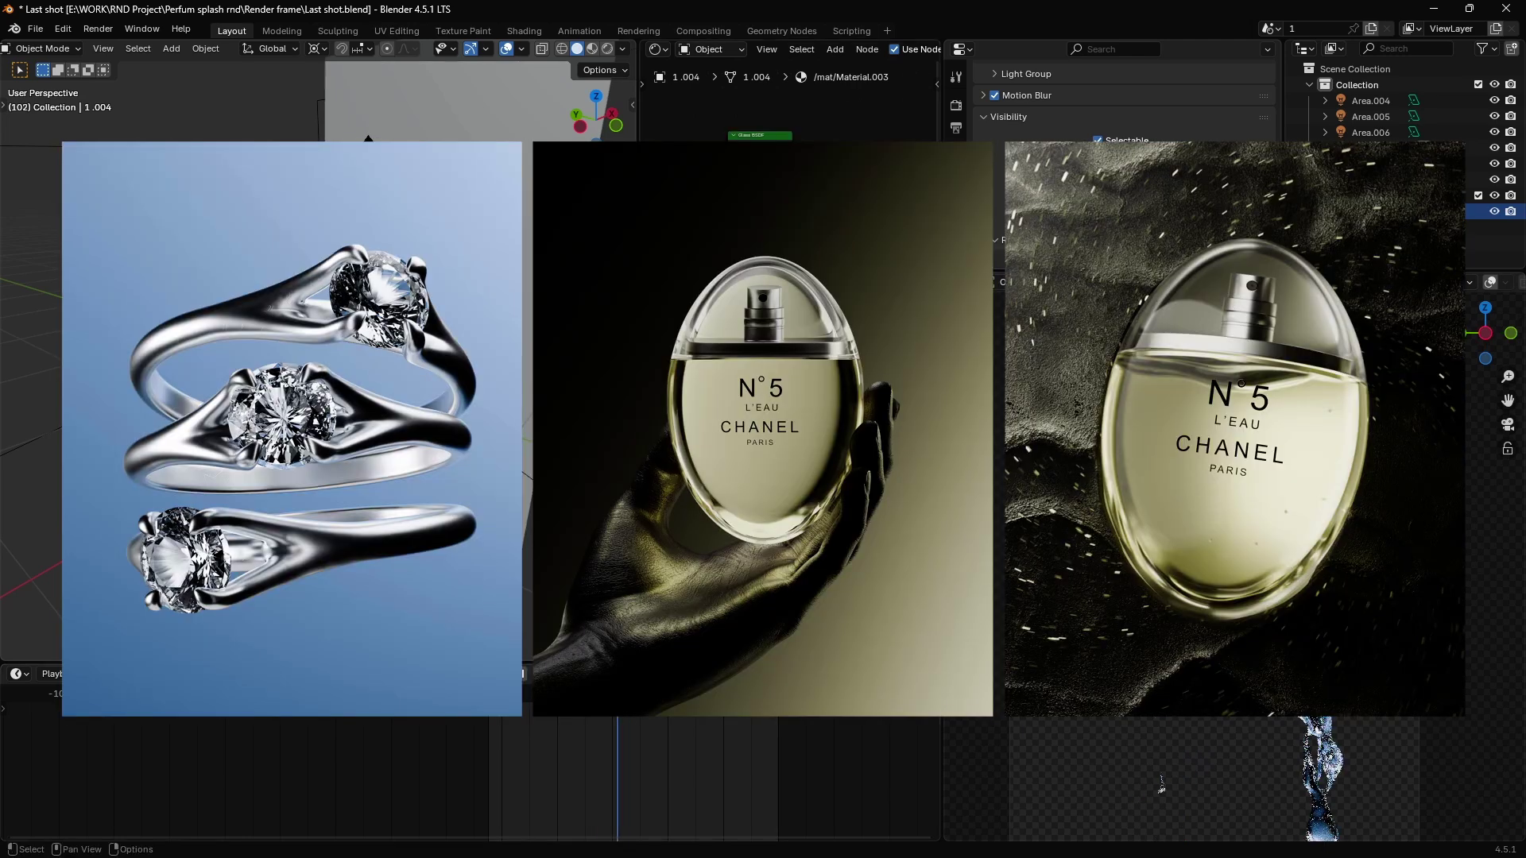
alt+scroll(1161, 787, down, 6)
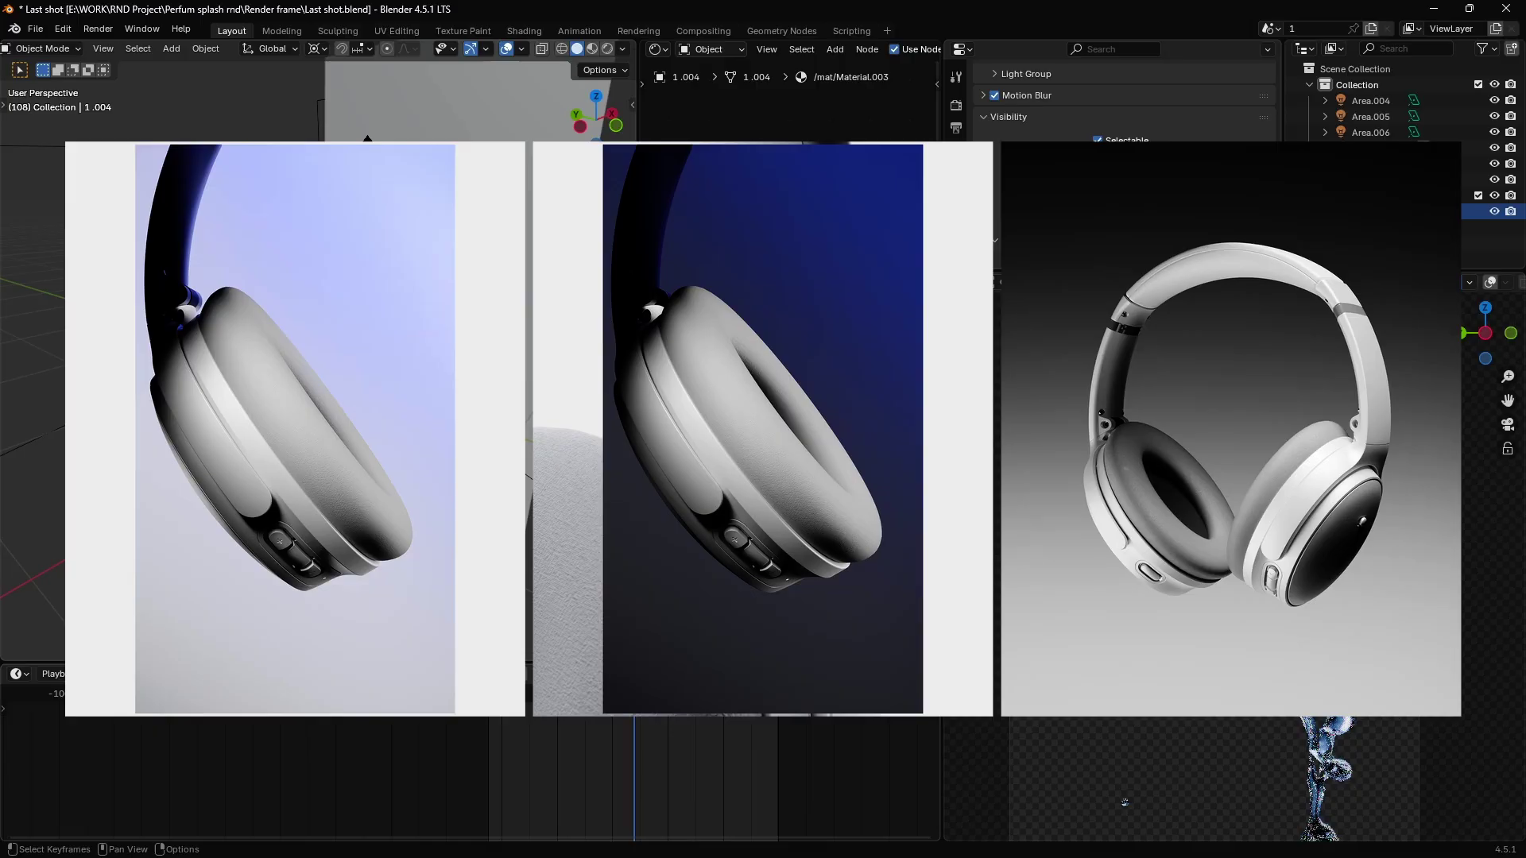
drag(633, 696, 604, 709)
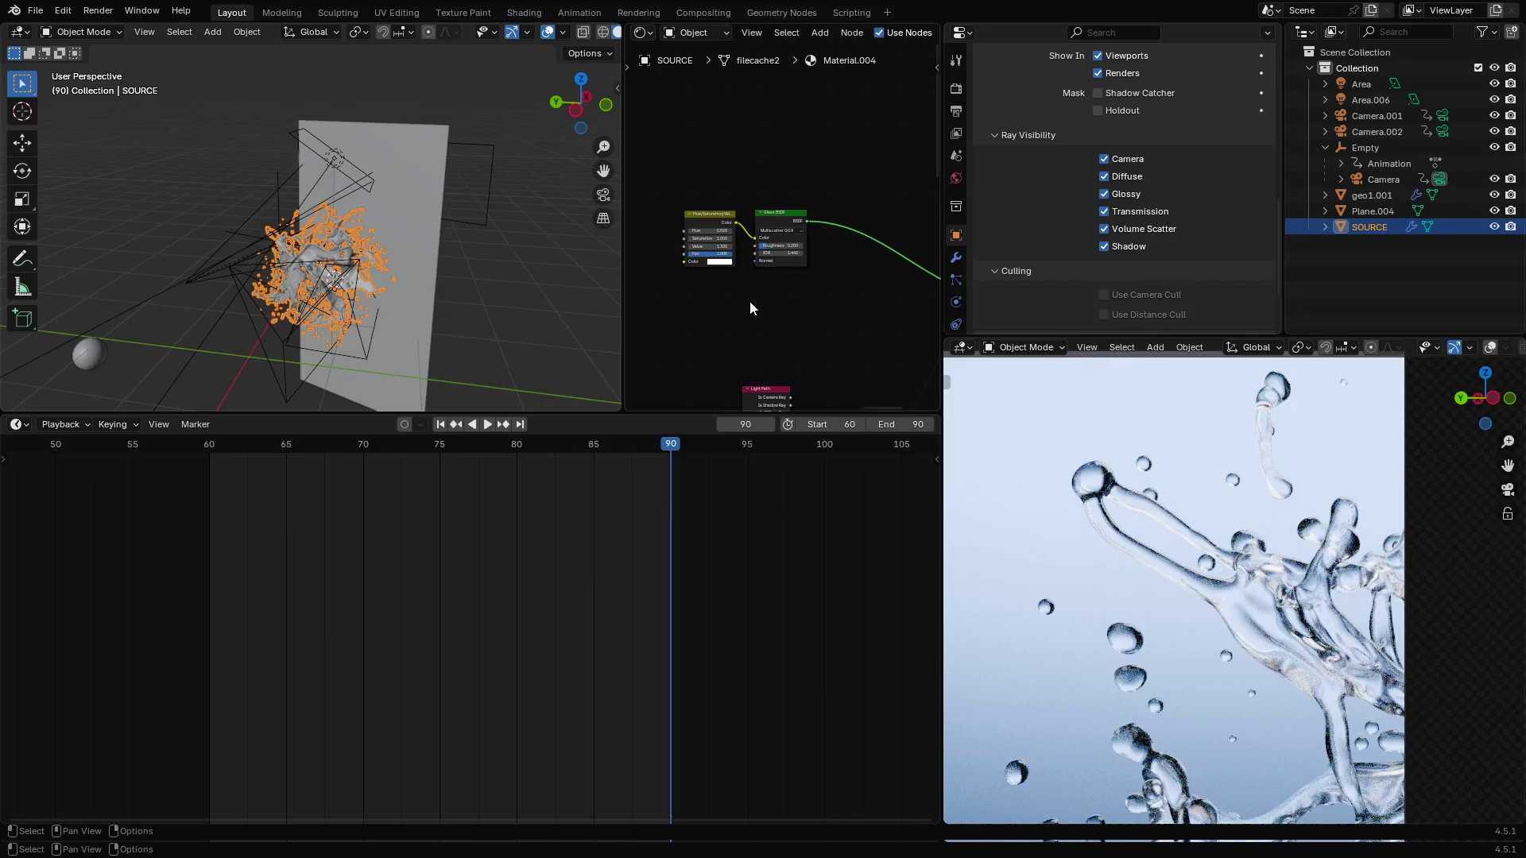
In the SOURCE object's material, cut the link from Hue/Saturation/Value to the Glass BSDF color for comparison, then restore it.
scroll(750, 309, up, 3)
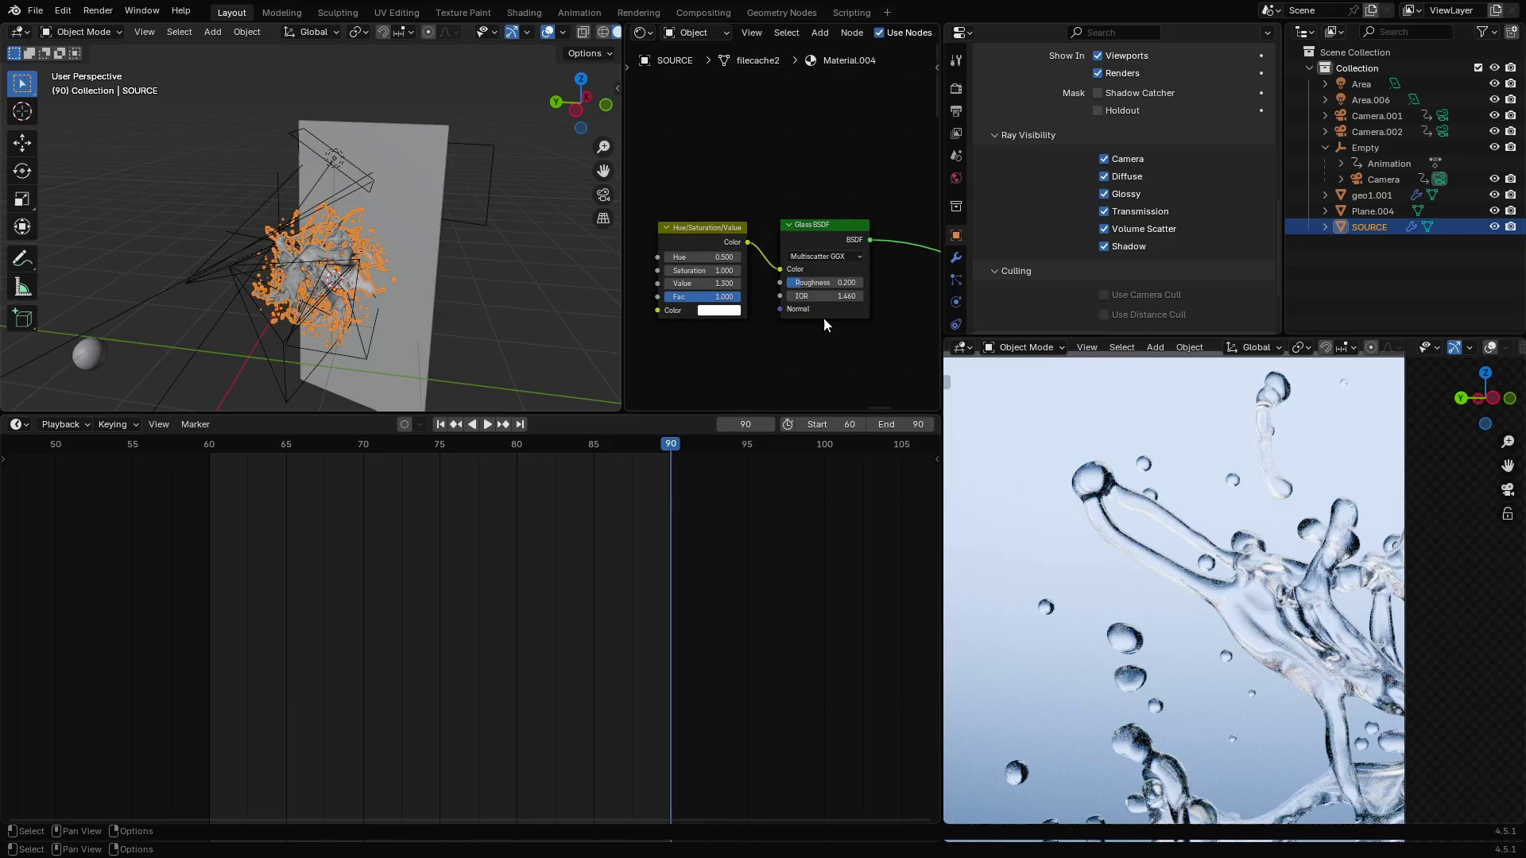
scroll(777, 211, down, 2)
middle_drag(775, 213, 840, 222)
scroll(840, 228, up, 1)
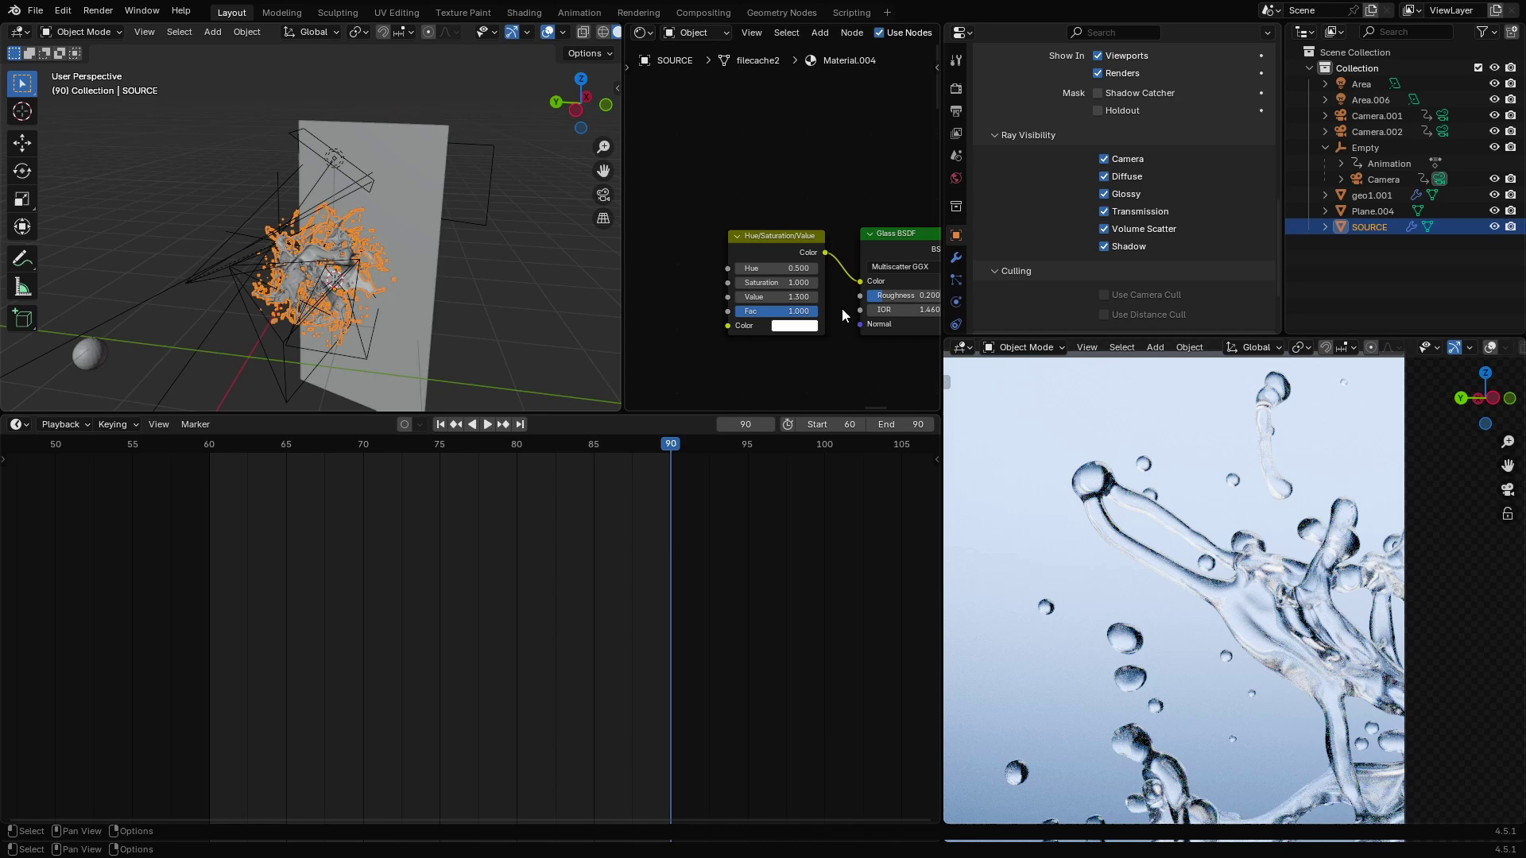
ctrl+right_drag(853, 288, 847, 294)
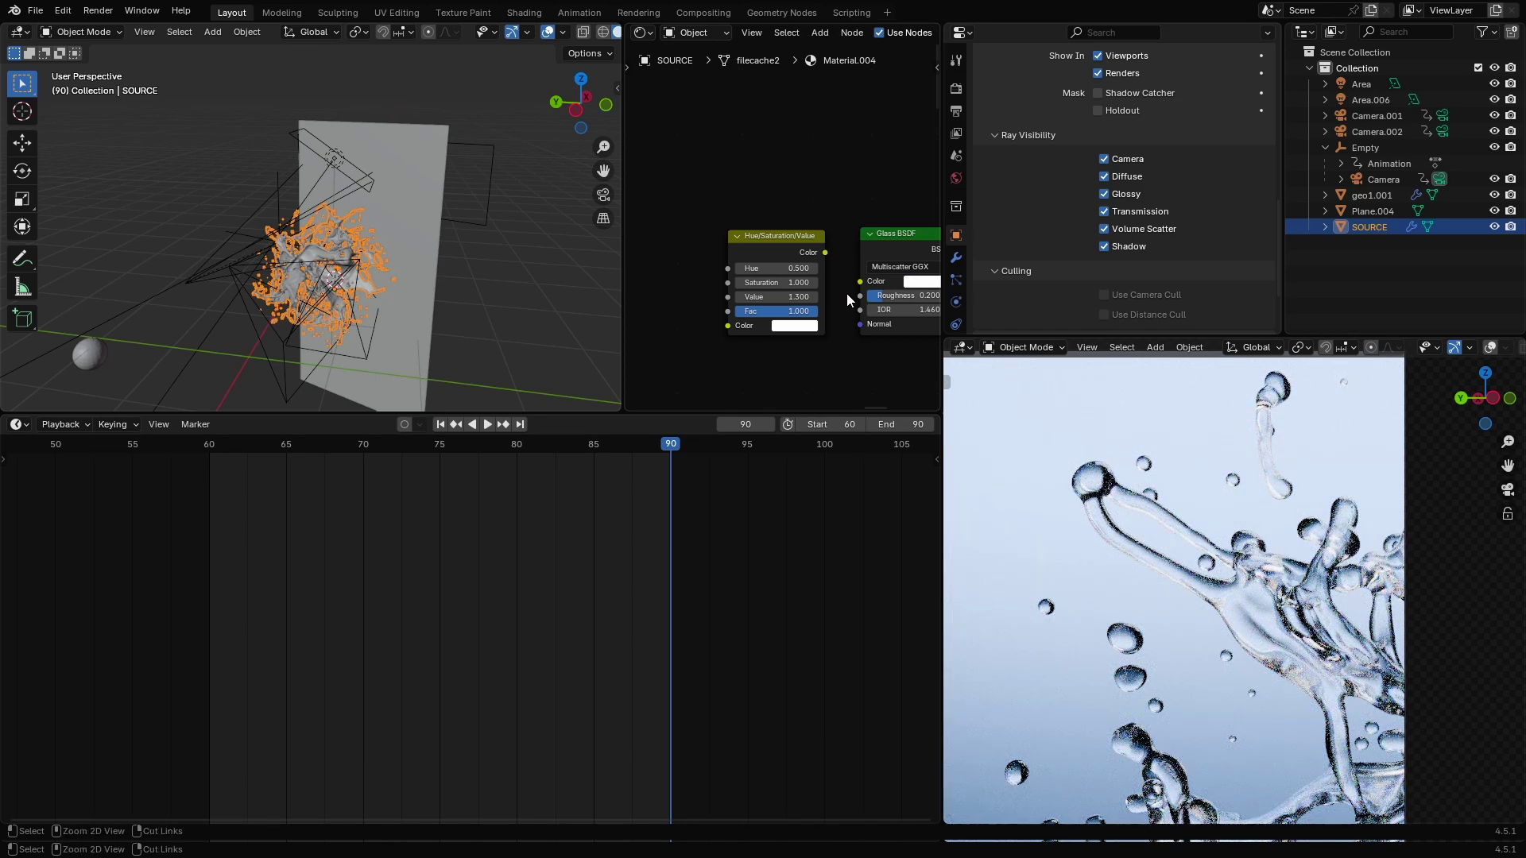
key(ctrl+z)
ctrl+right_drag(839, 254, 845, 292)
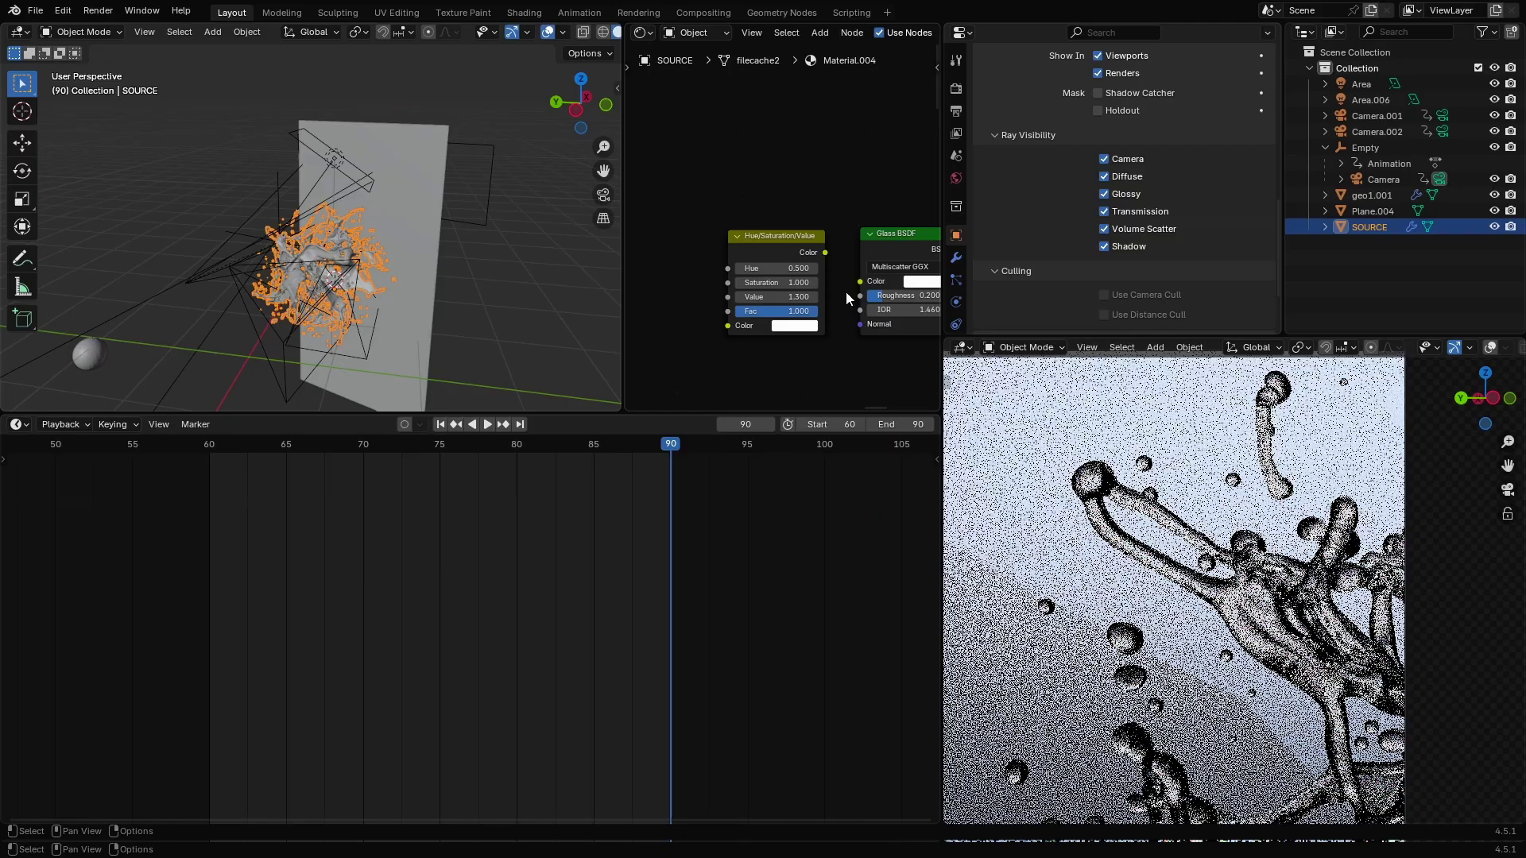
click(916, 283)
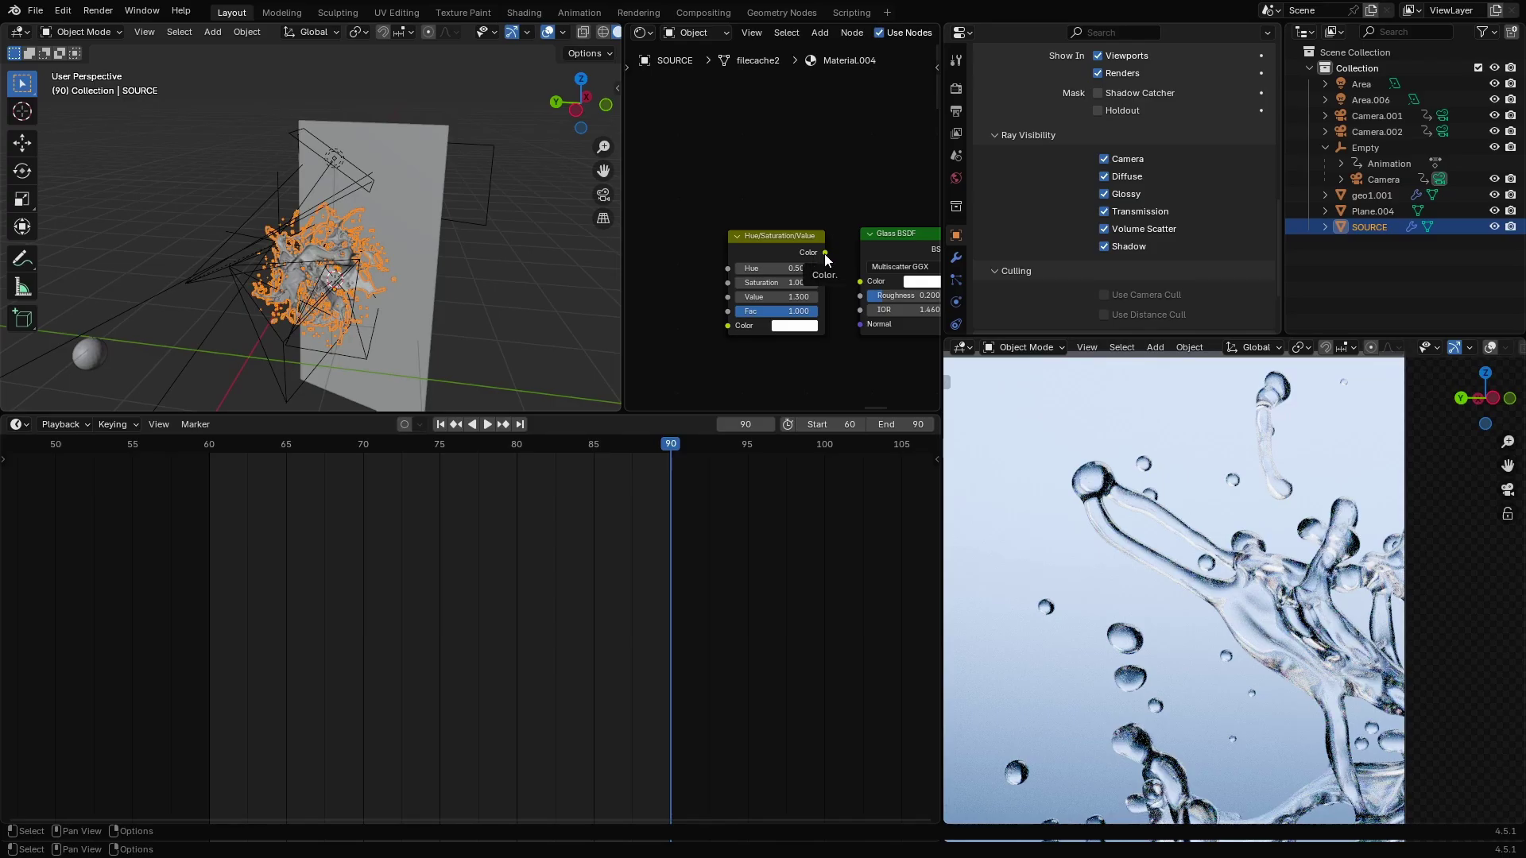
drag(825, 255, 860, 281)
Preview the Mix Shader driven by the Light Path node in the rendered view.
scroll(841, 350, down, 3)
middle_drag(841, 355, 786, 254)
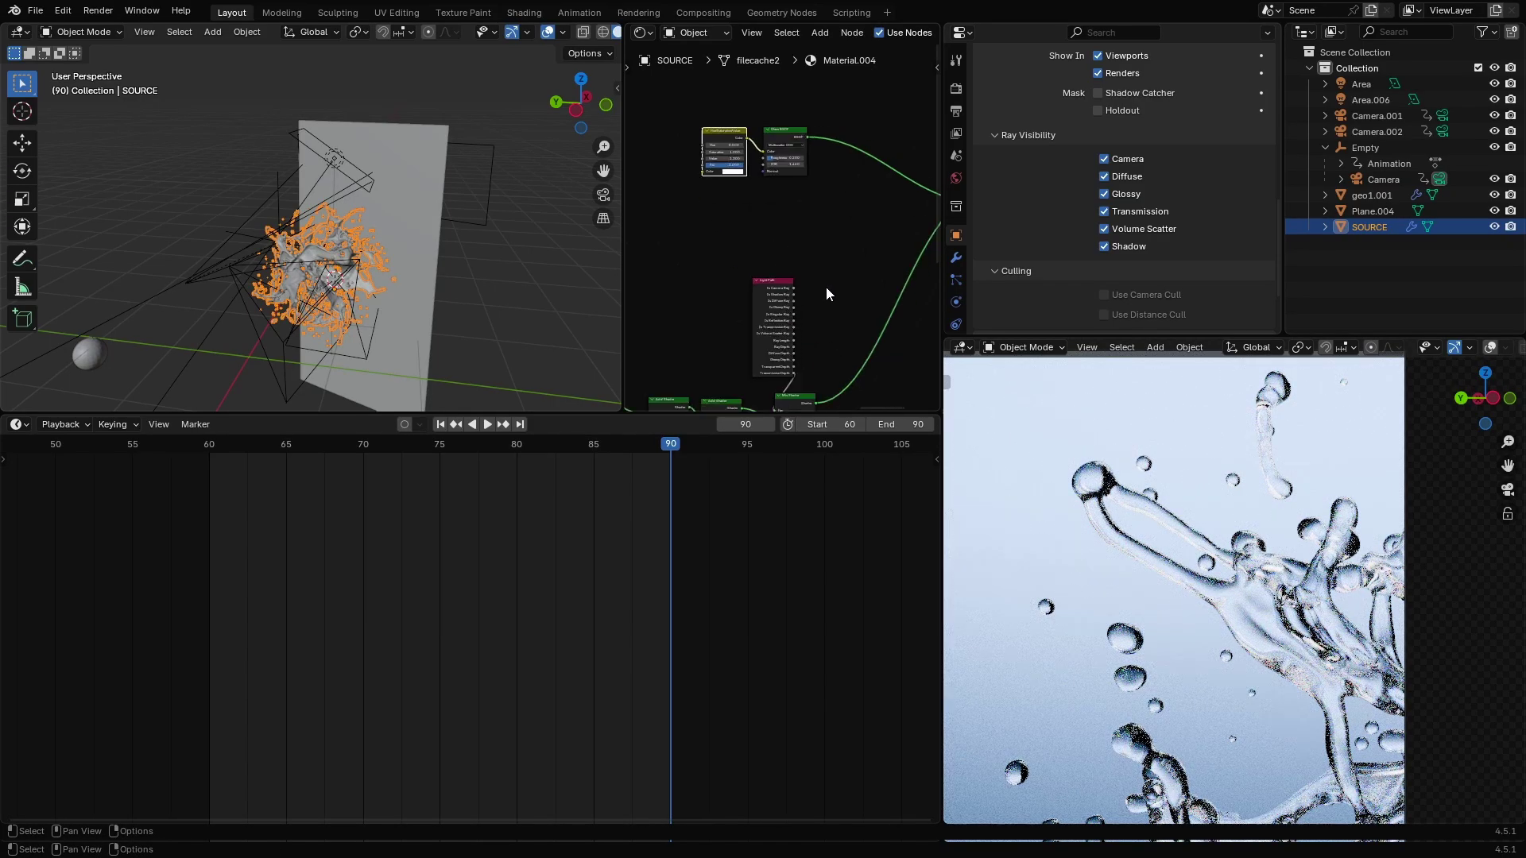
middle_drag(827, 401, 823, 213)
scroll(823, 213, up, 3)
ctrl+shift+click(808, 231)
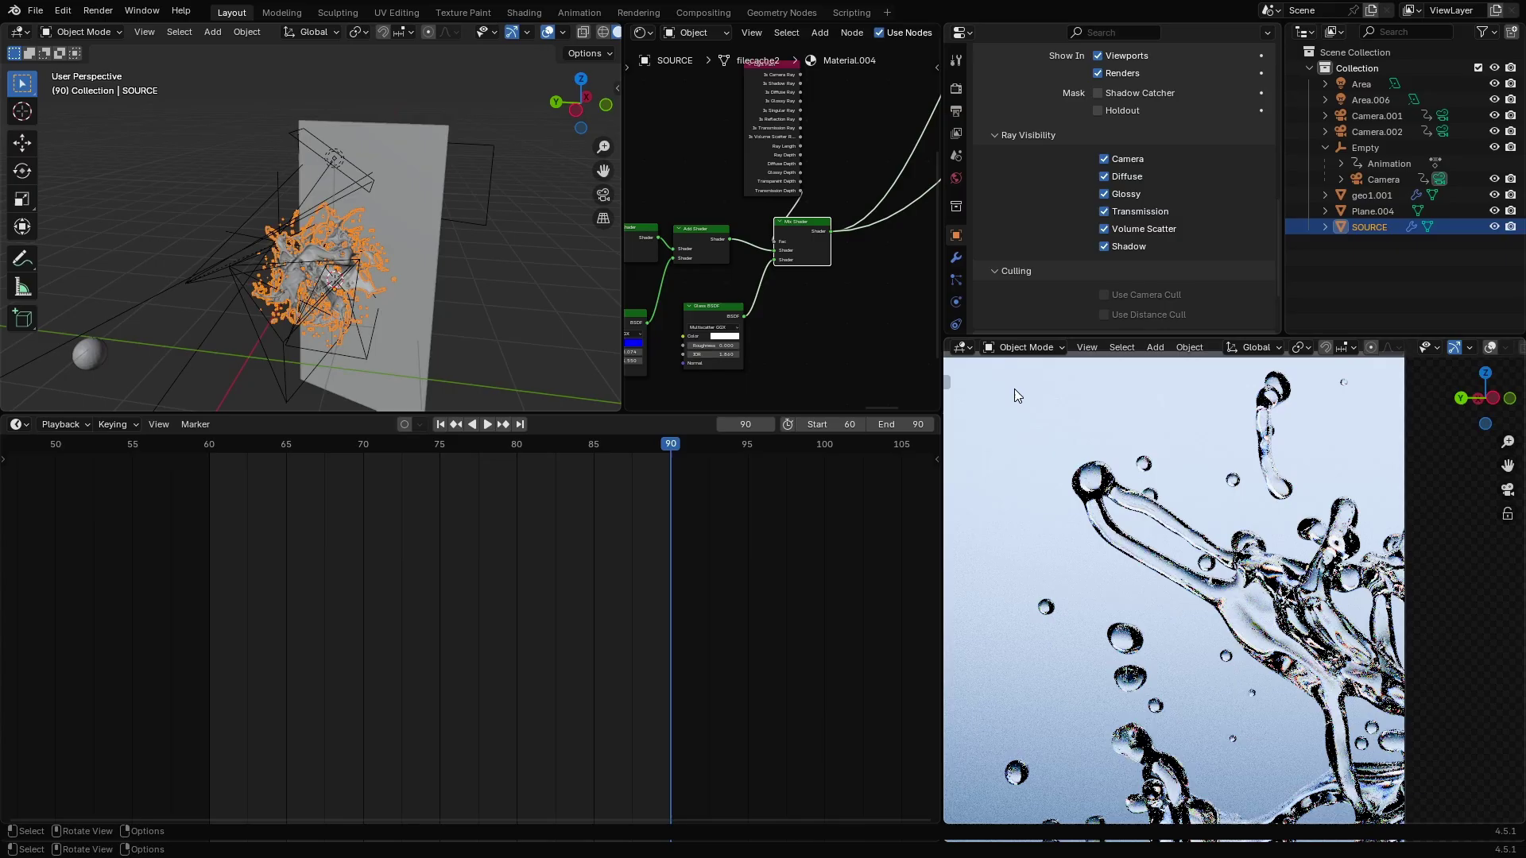
scroll(782, 227, down, 2)
scroll(780, 326, down, 3)
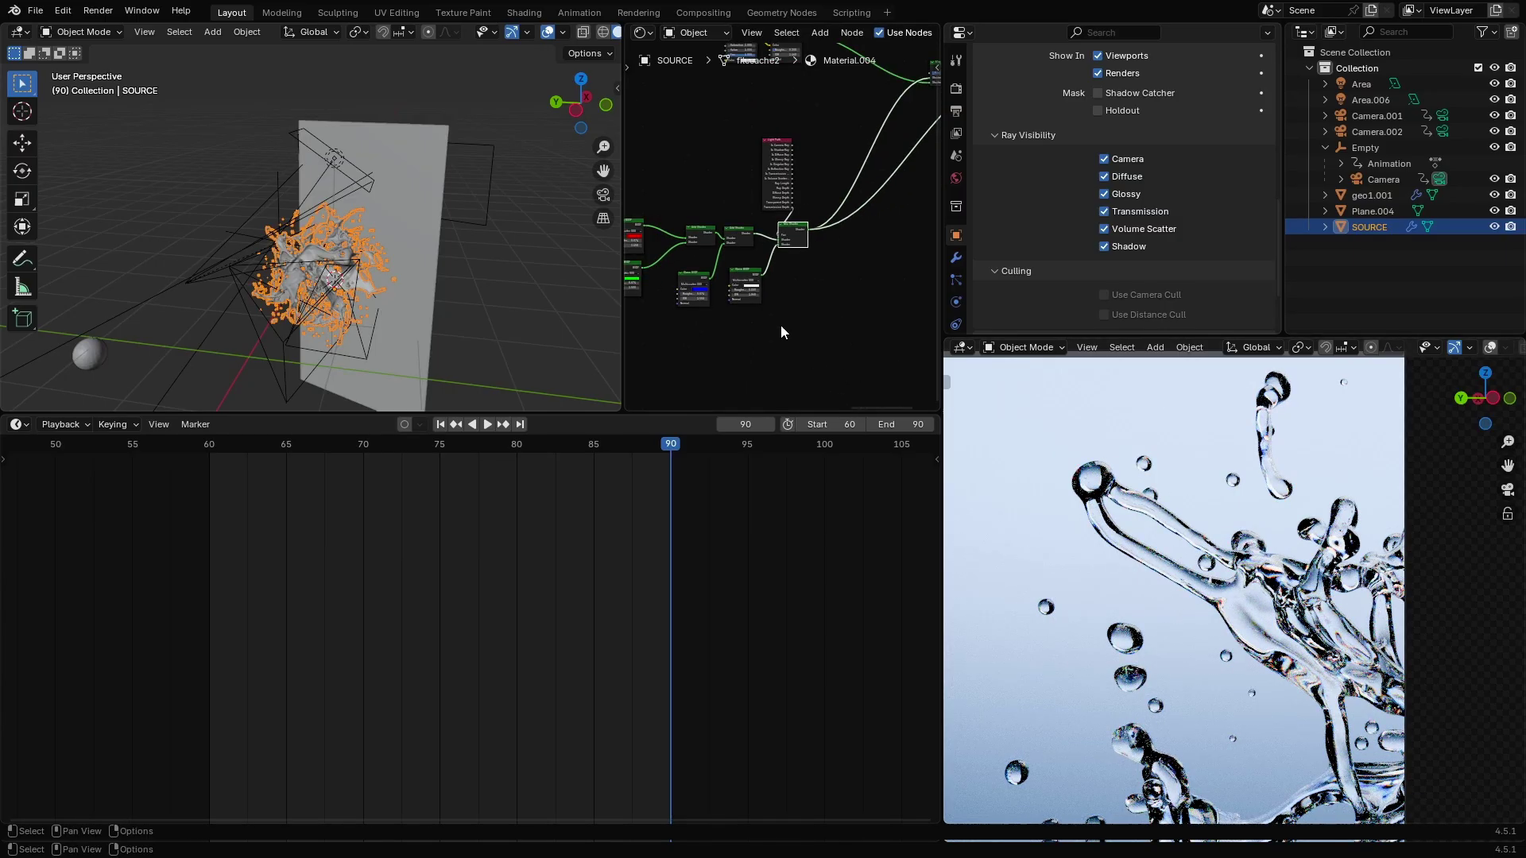
Examine the red, green and blue Glass BSDF nodes and the Add Shader nodes that combine them.
scroll(780, 326, up, 5)
middle_drag(648, 366, 828, 292)
scroll(783, 286, up, 5)
scroll(836, 239, up, 4)
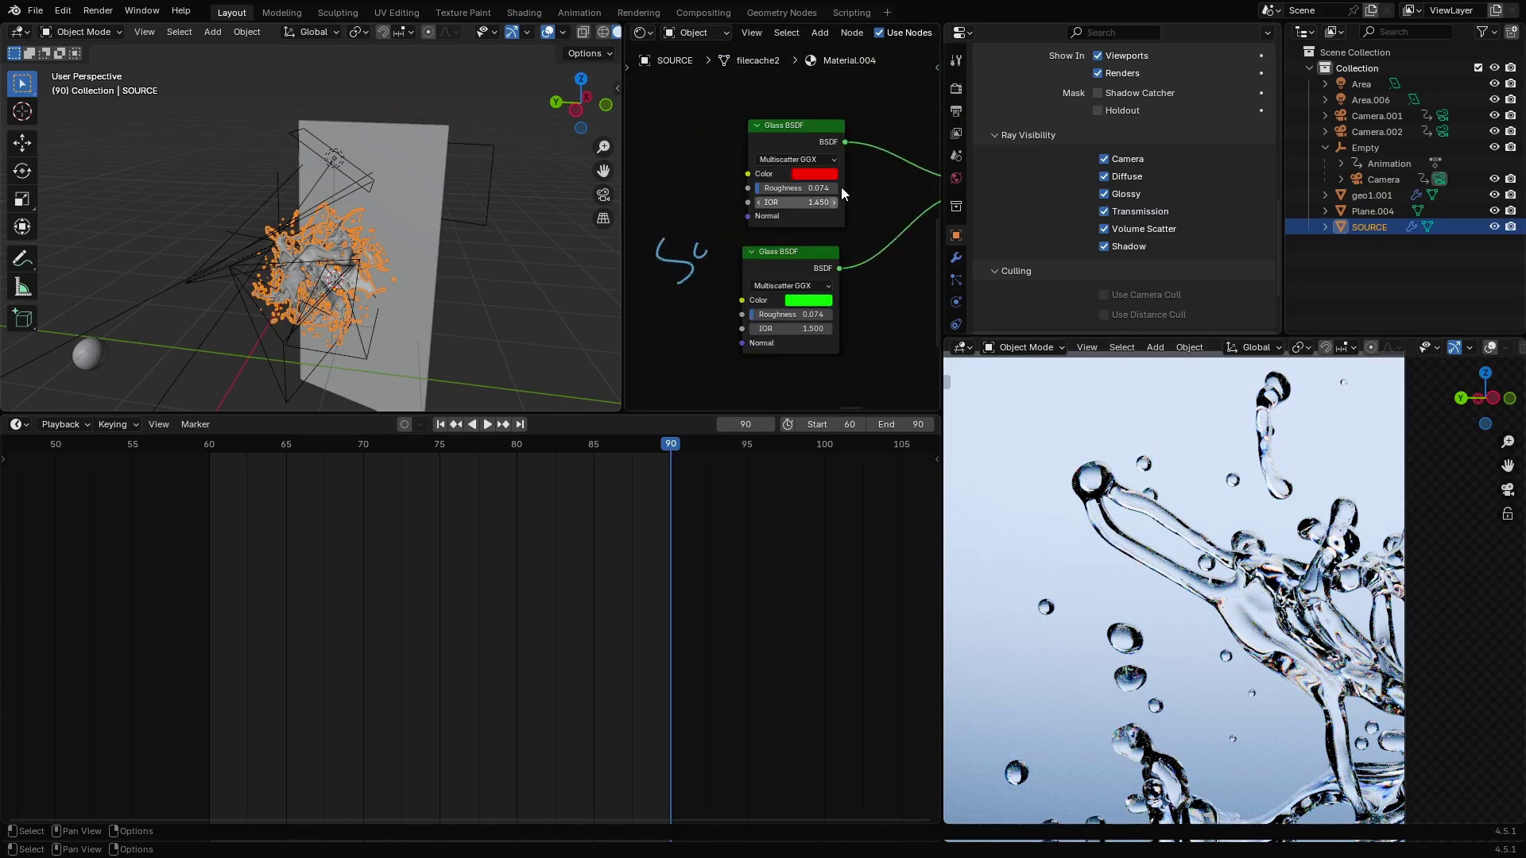
scroll(840, 227, down, 4)
middle_drag(824, 165, 761, 165)
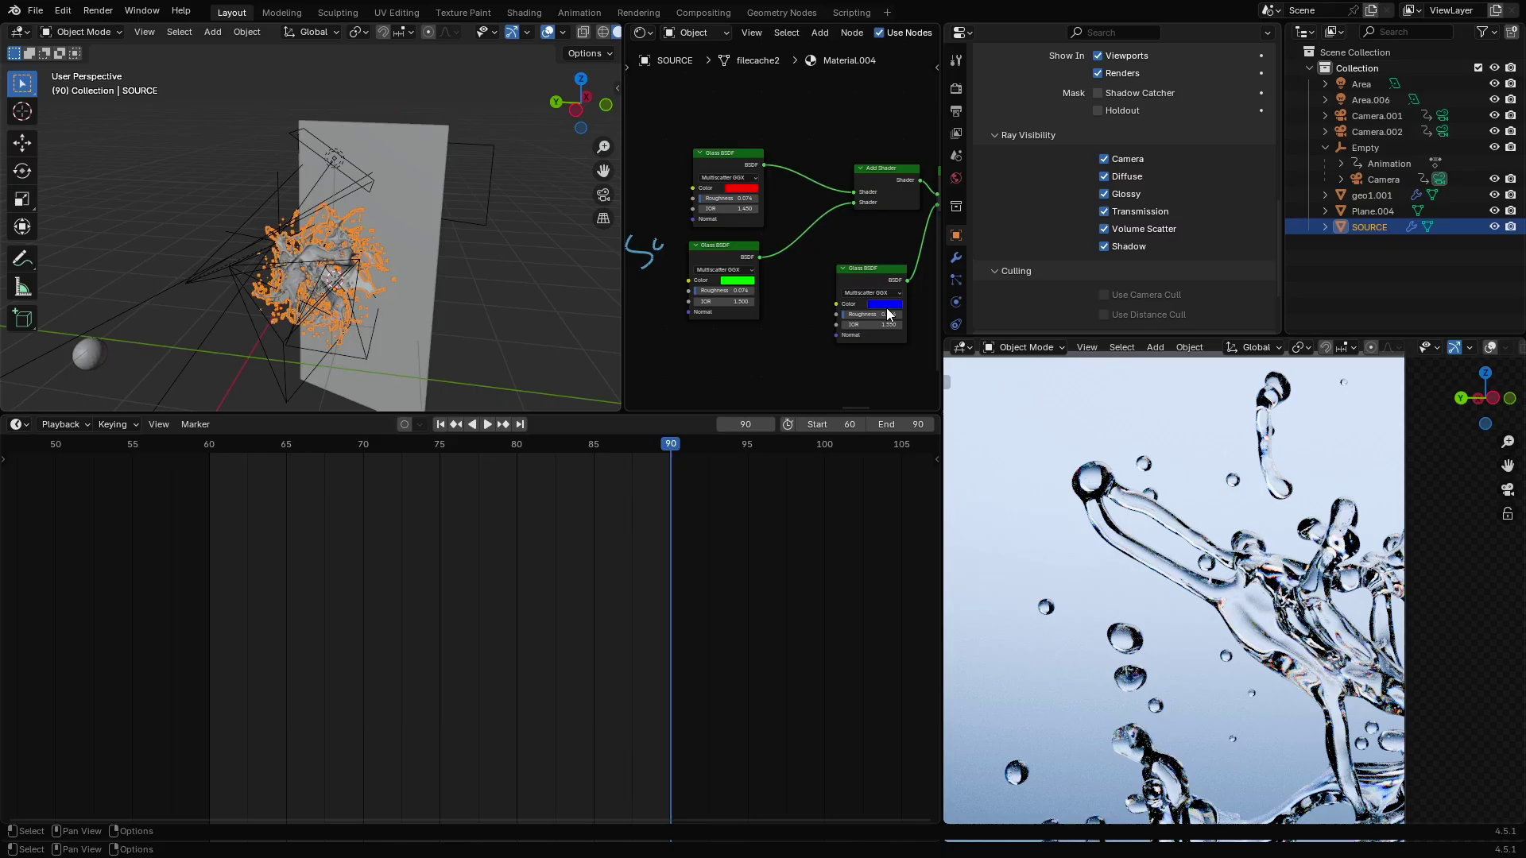
scroll(890, 219, down, 2)
middle_drag(888, 200, 776, 260)
scroll(767, 244, up, 2)
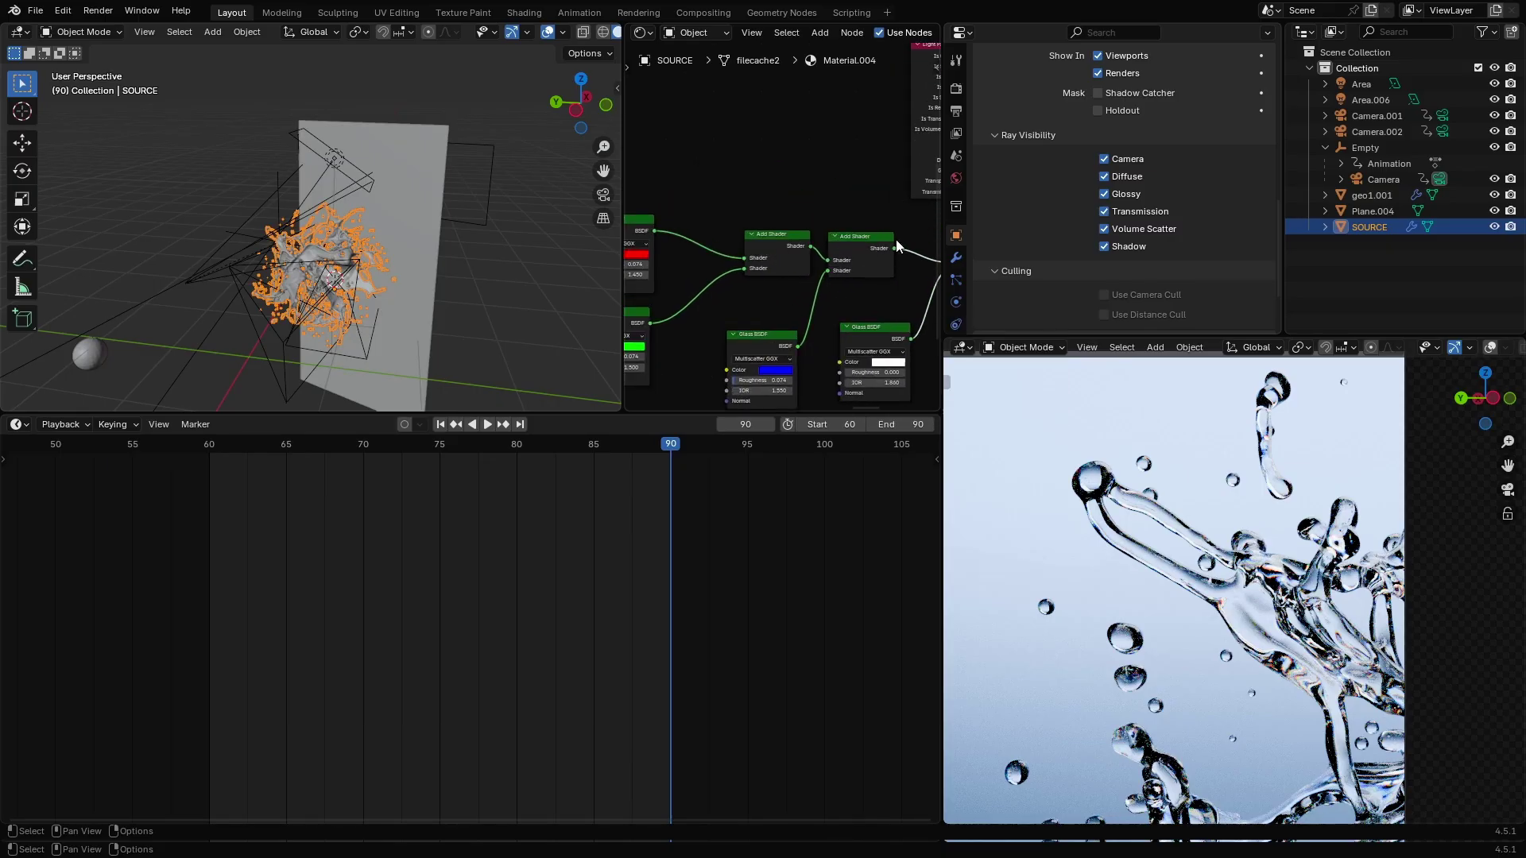
Examine the Mix Shader's inputs: the combined color shaders, the Light Path node and the white Glass BSDF.
scroll(898, 288, down, 1)
middle_drag(892, 292, 796, 298)
middle_drag(834, 103, 863, 174)
scroll(864, 172, up, 4)
scroll(865, 171, down, 4)
middle_drag(804, 315, 750, 151)
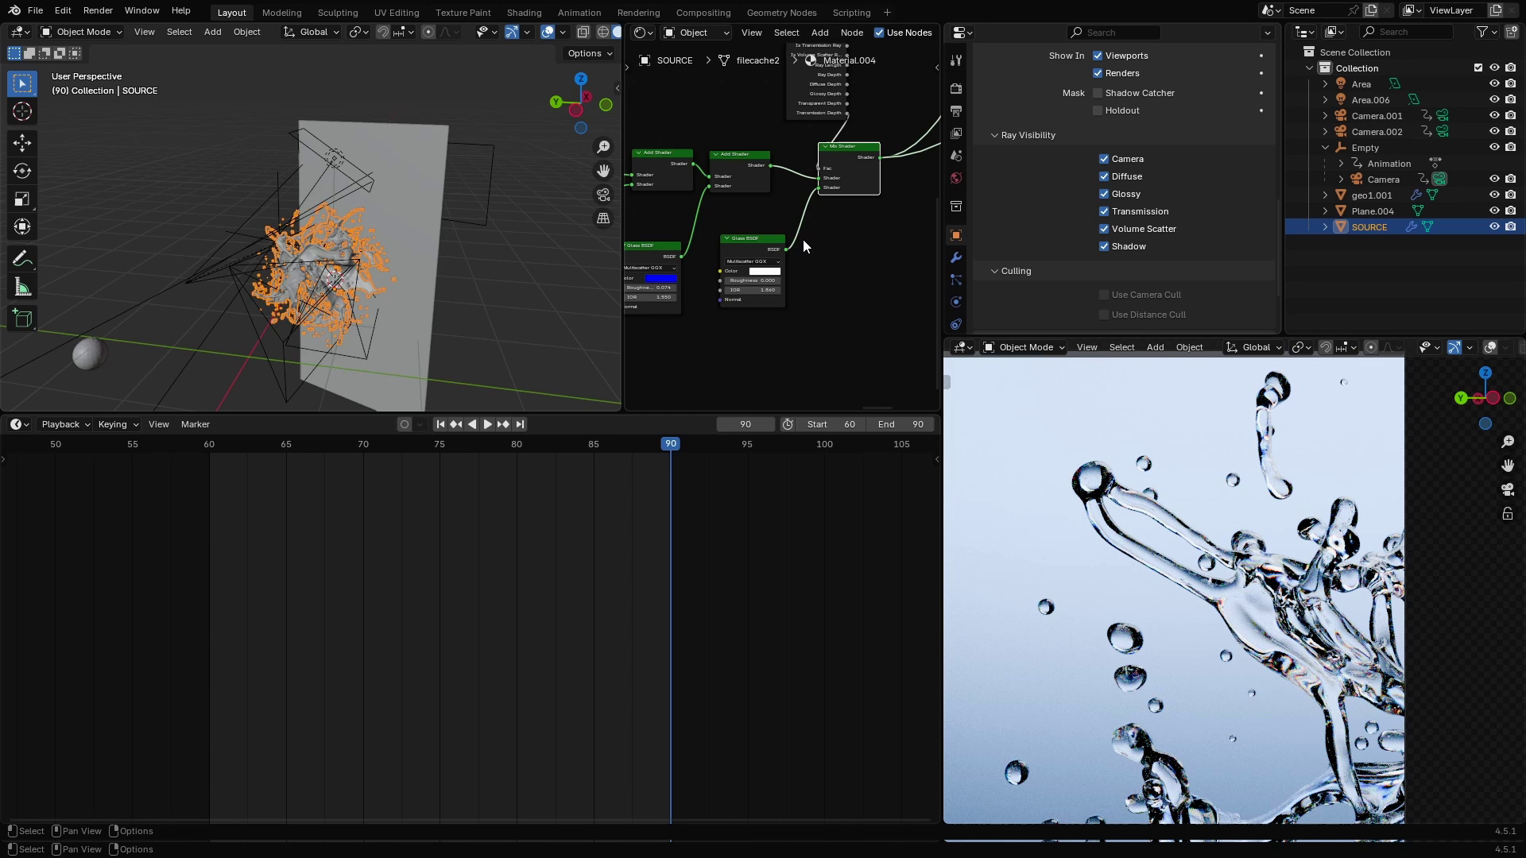
Inspect the roughness and IOR settings of the red Glass BSDF node.
scroll(722, 213, down, 3)
mouse_move(721, 213)
middle_down()
mouse_move(808, 240)
mouse_move(765, 240)
mouse_move(855, 228)
middle_up()
scroll(752, 243, up, 7)
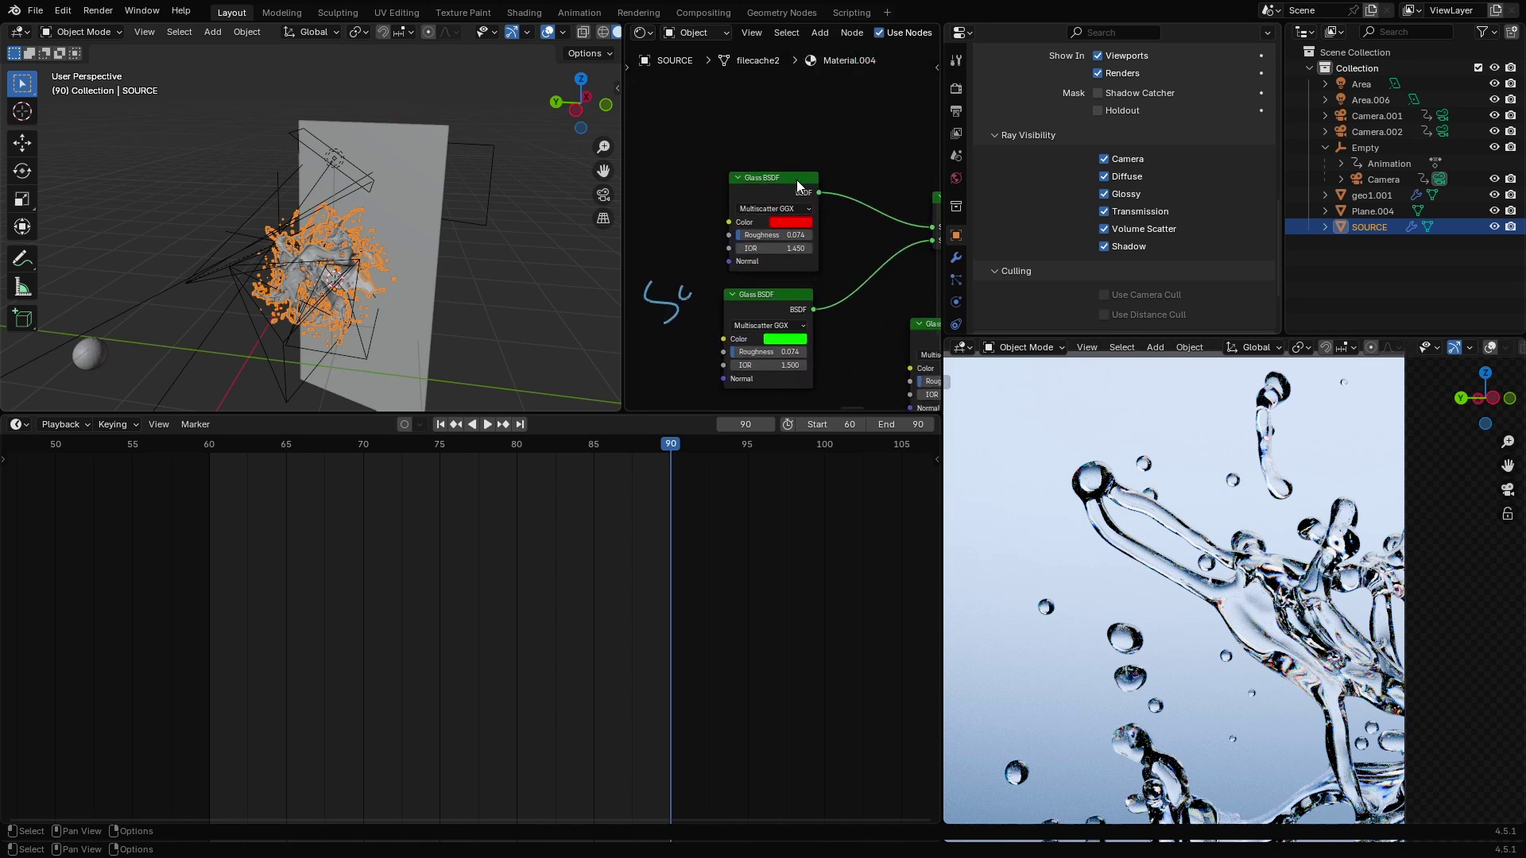
scroll(715, 231, down, 2)
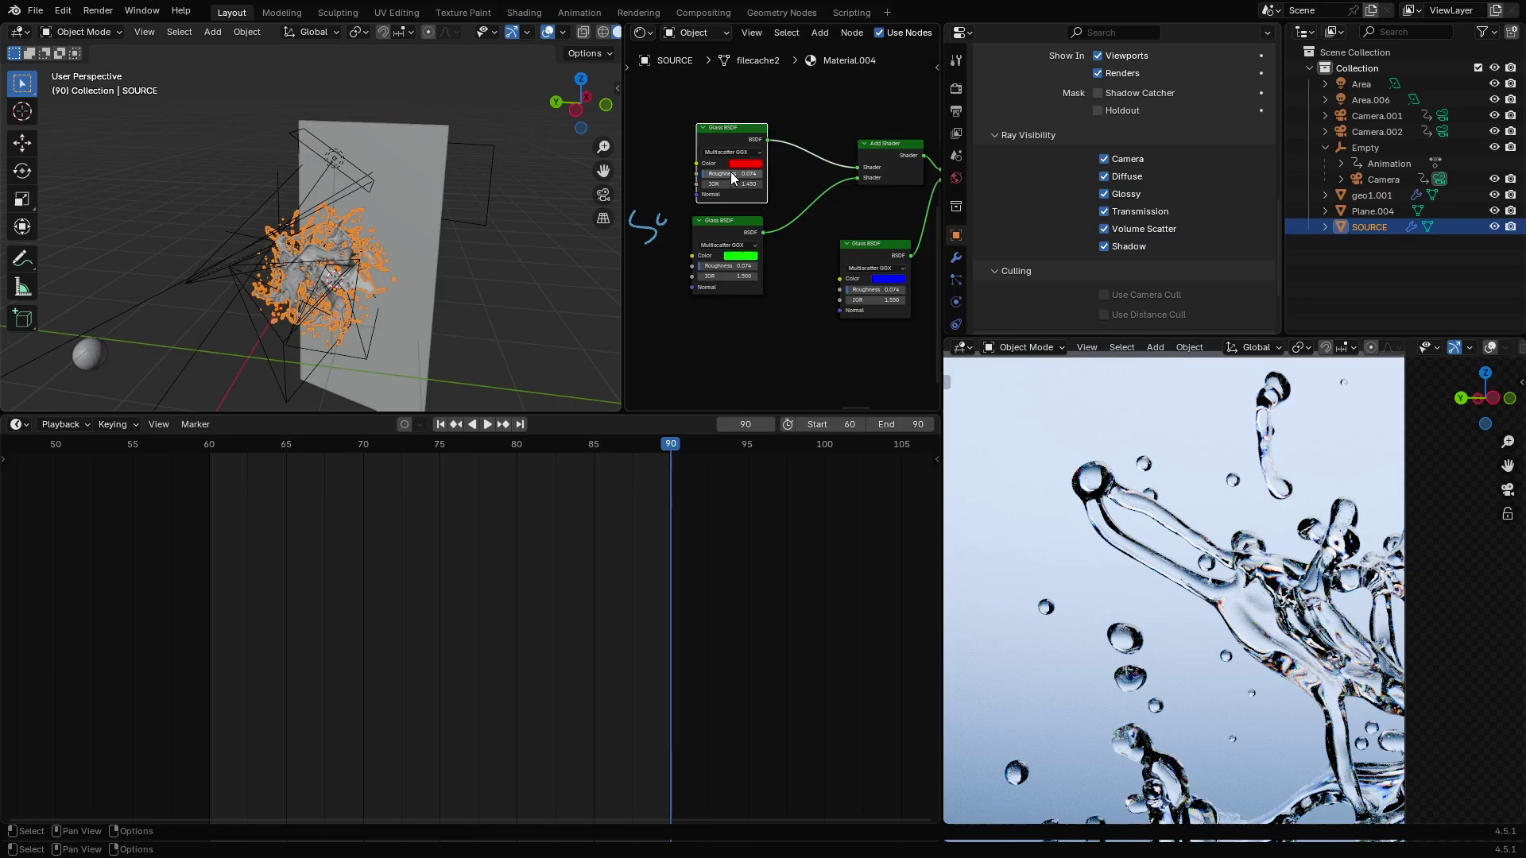
scroll(728, 201, up, 5)
middle_drag(705, 199, 798, 232)
scroll(798, 233, up, 3)
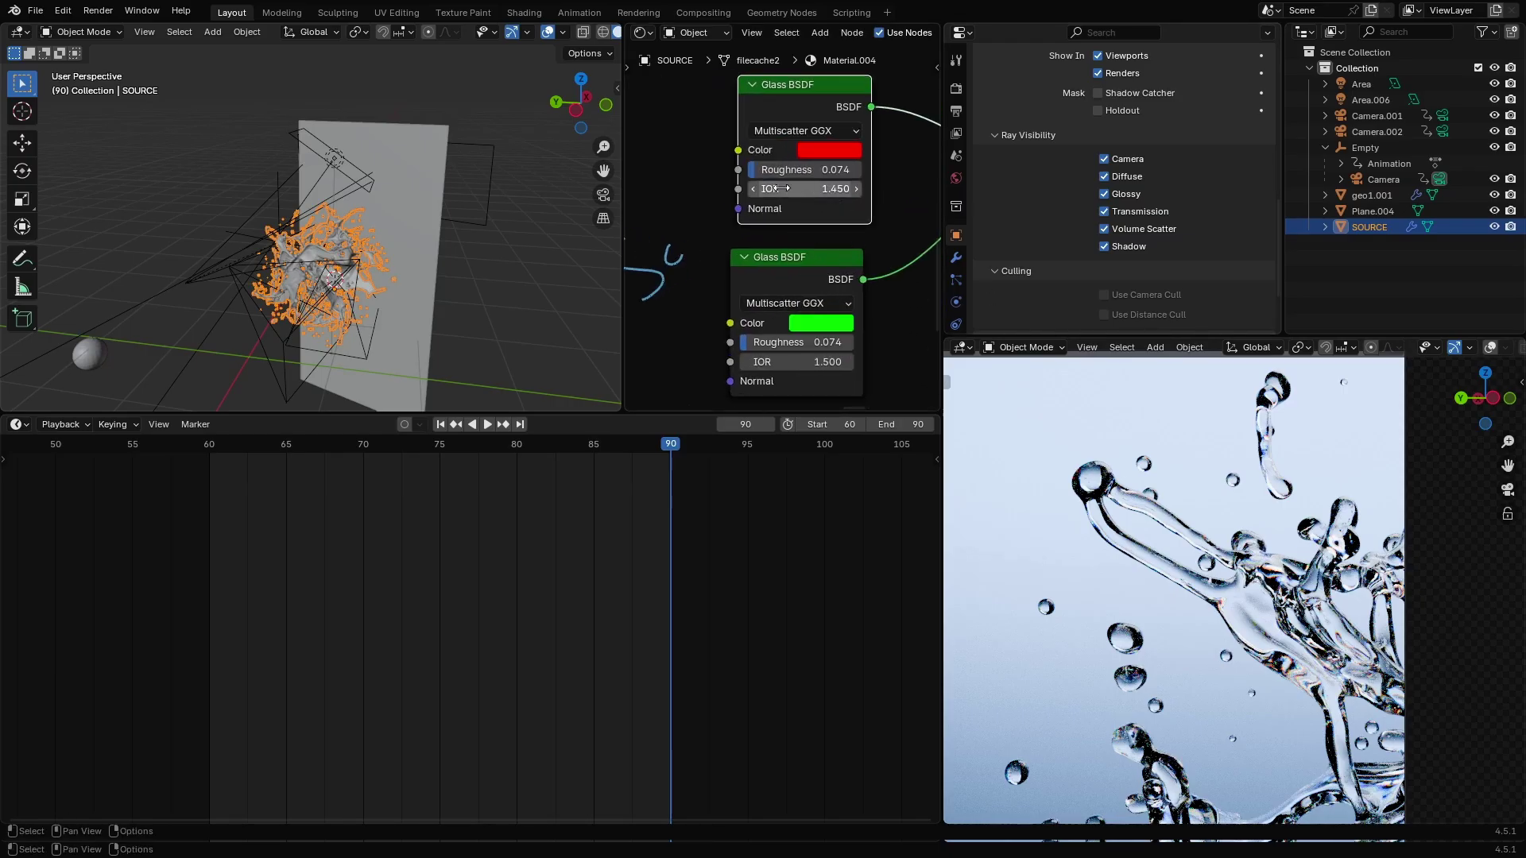
scroll(804, 199, up, 1)
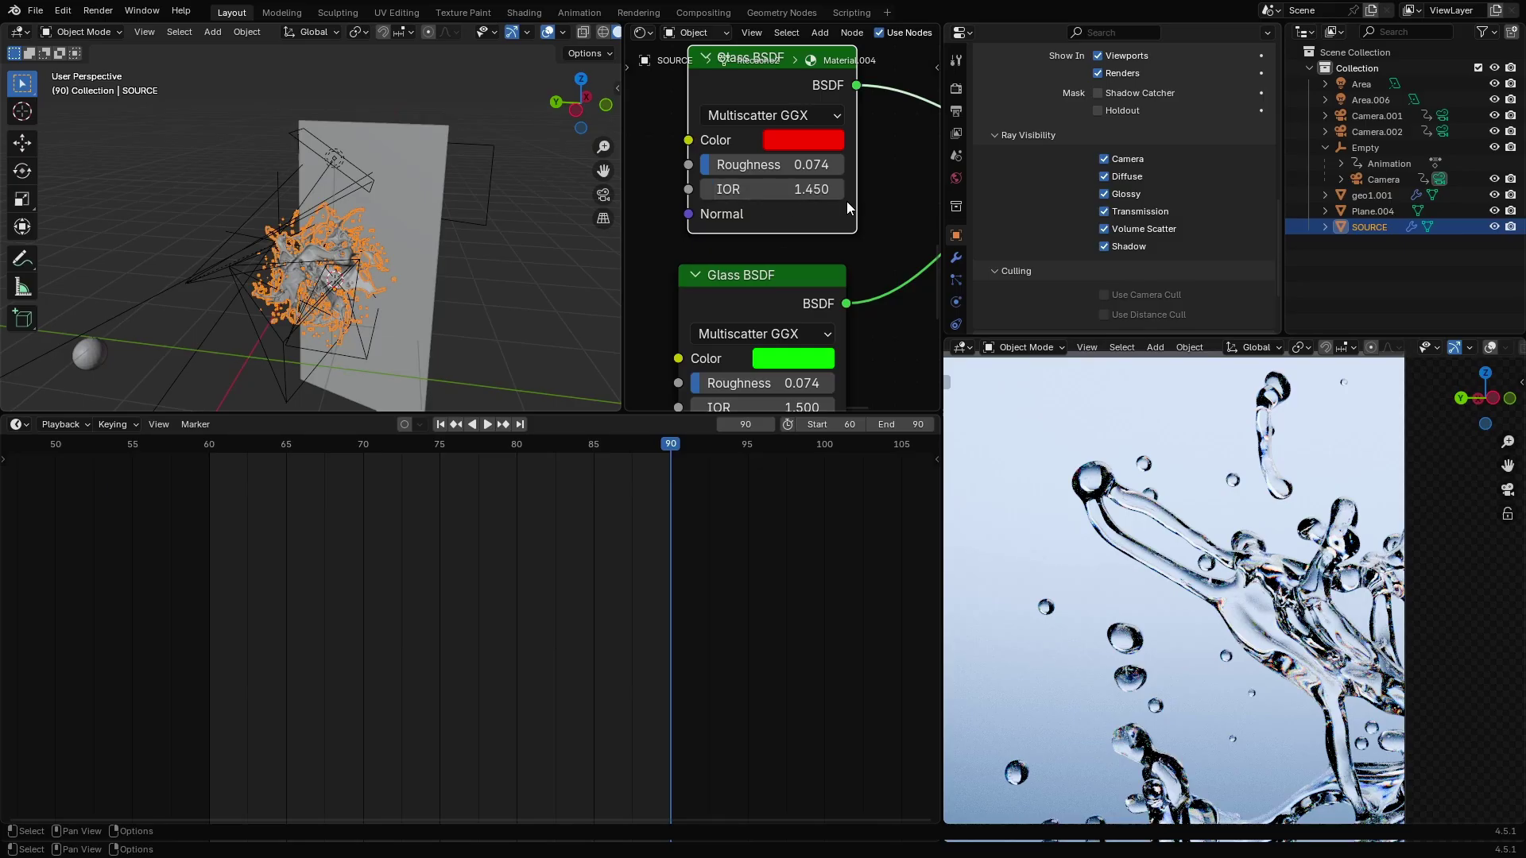
Inspect the IOR settings of the green and blue Glass BSDF nodes for comparison with the red one.
scroll(847, 208, down, 3)
middle_drag(718, 371, 724, 283)
scroll(724, 283, up, 4)
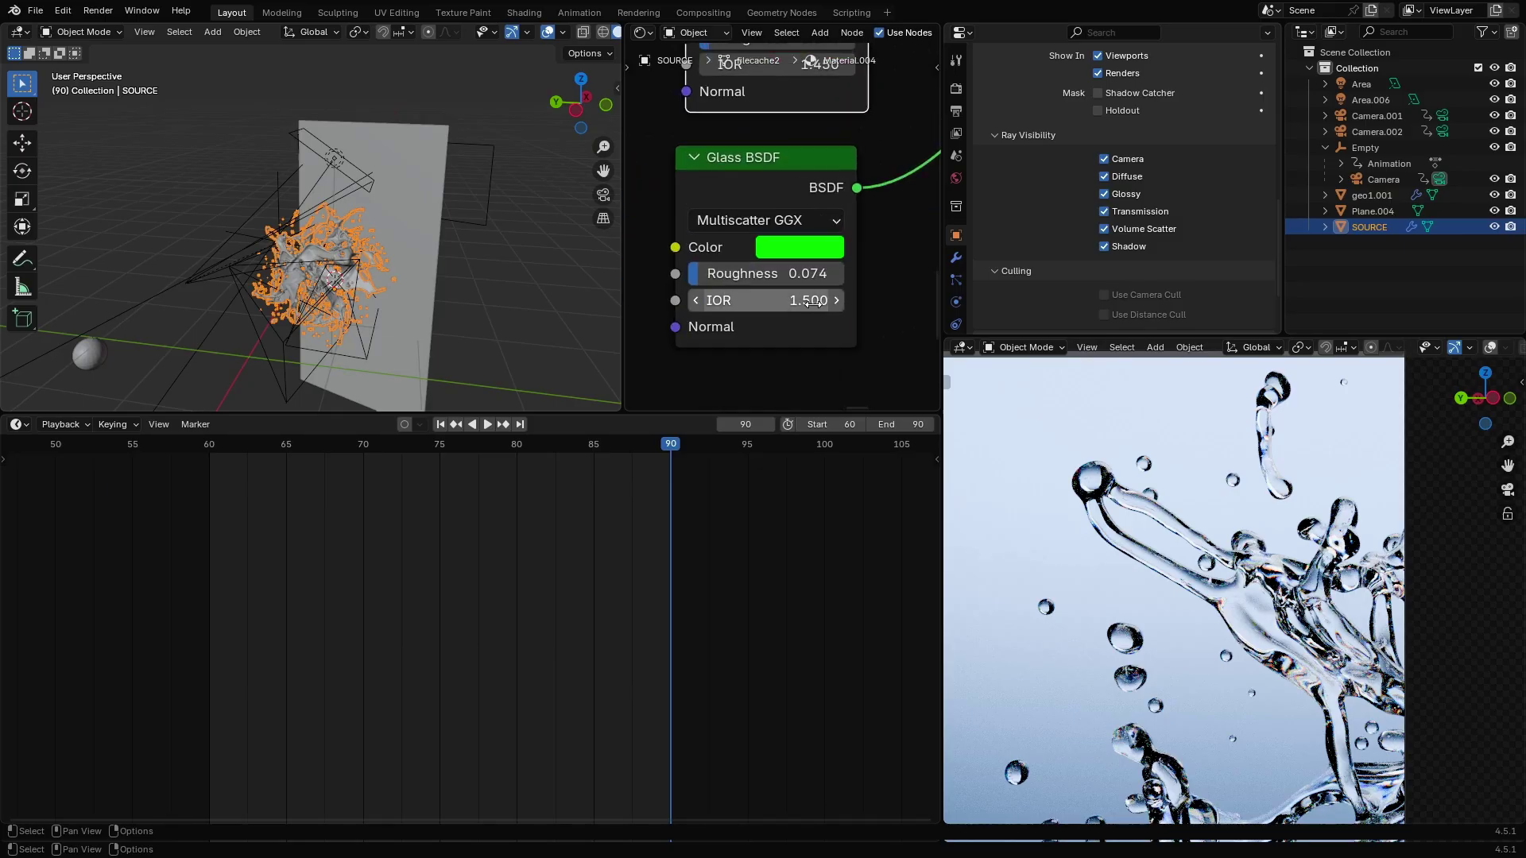
scroll(835, 305, down, 4)
middle_drag(859, 307, 756, 322)
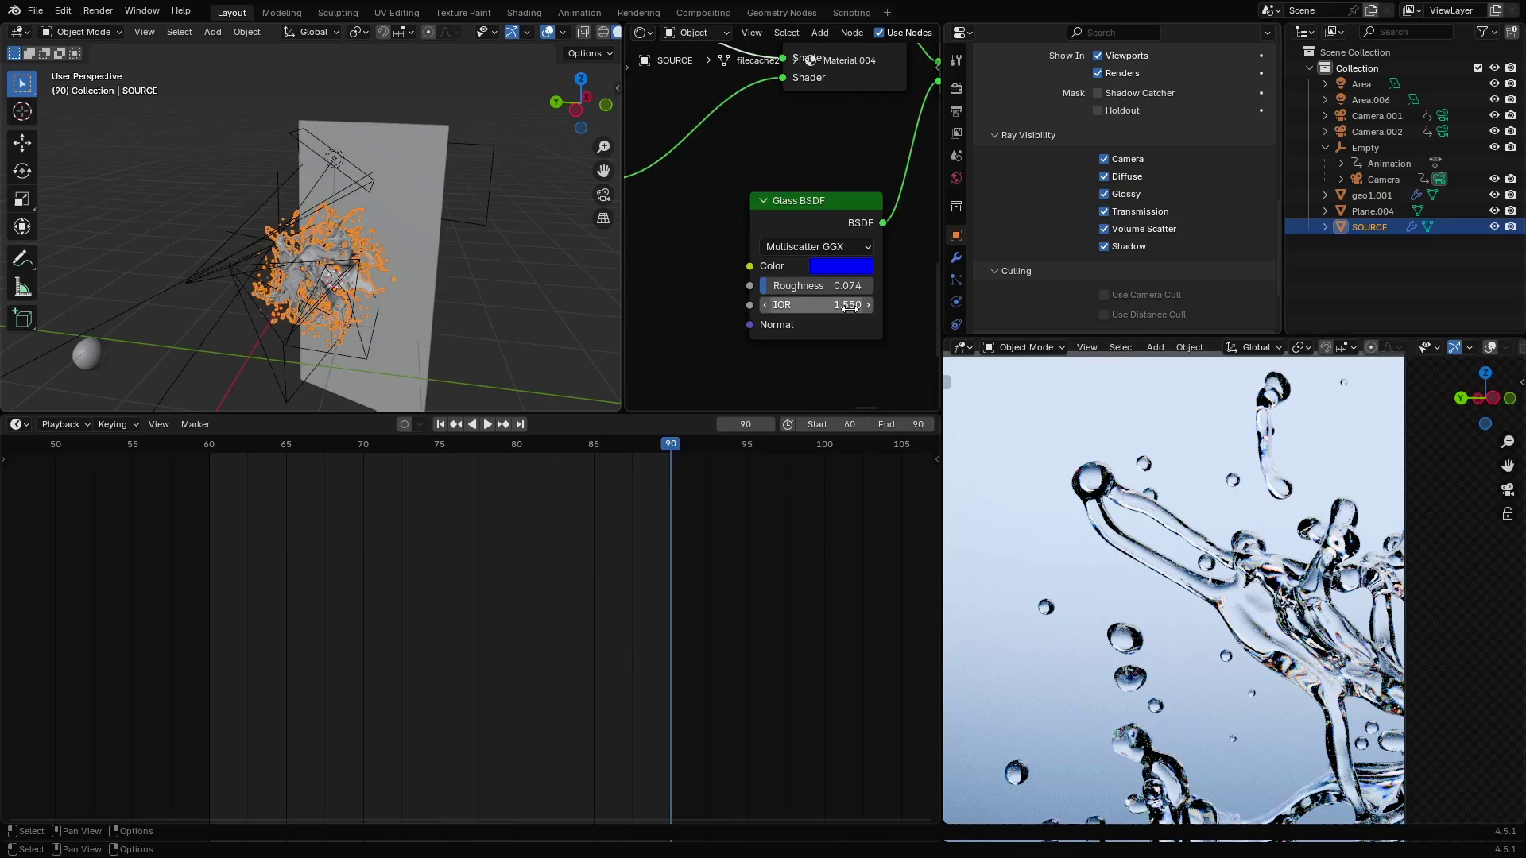
scroll(803, 324, down, 7)
middle_drag(650, 283, 840, 306)
scroll(811, 252, down, 2)
middle_drag(810, 253, 732, 199)
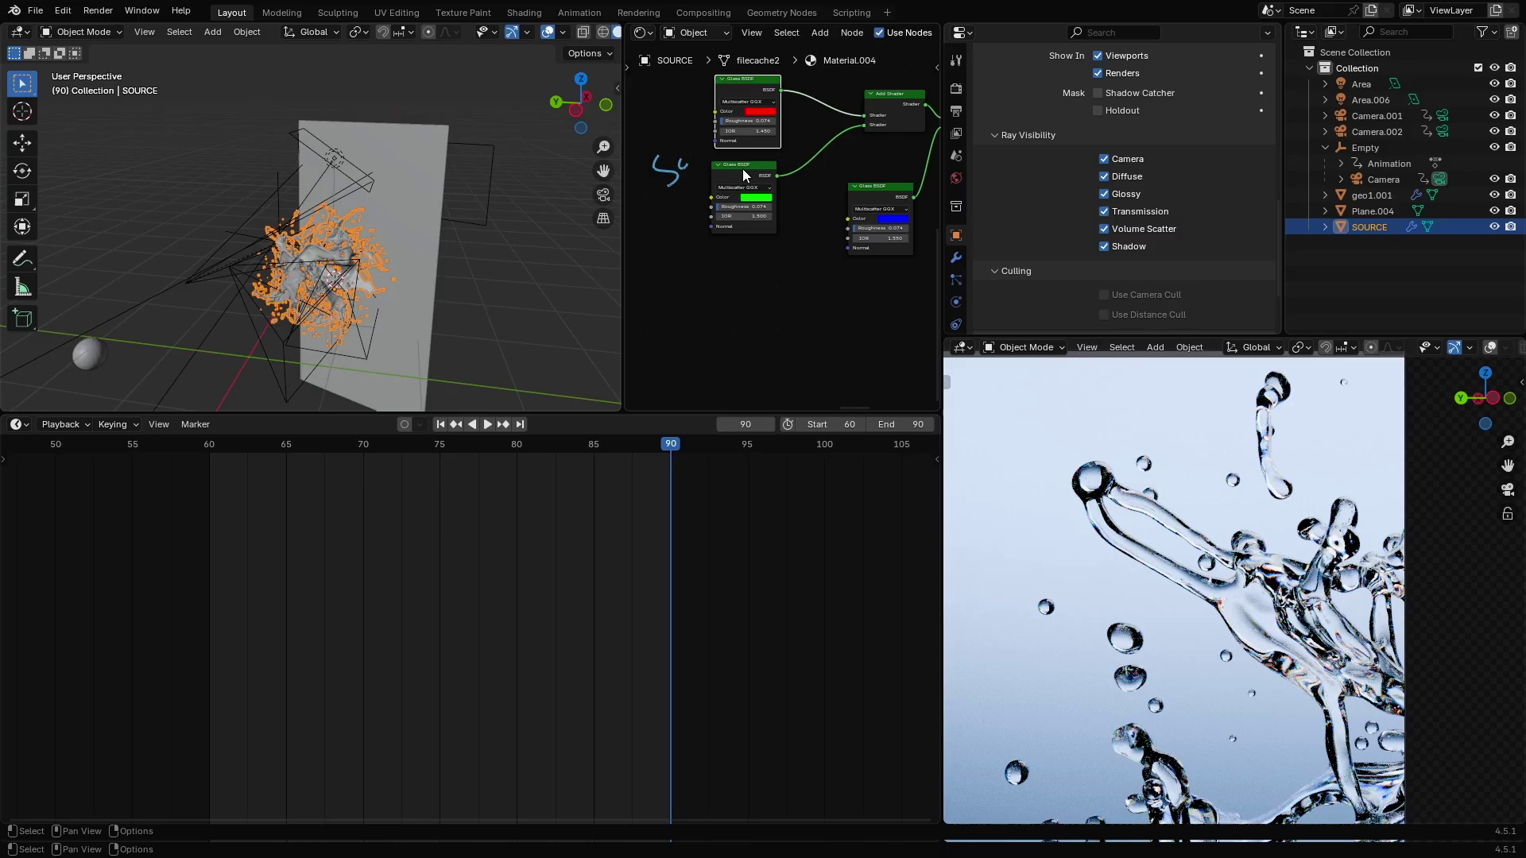
Trace how the two Add Shader nodes chain the three colored Glass BSDF nodes together.
scroll(824, 198, down, 3)
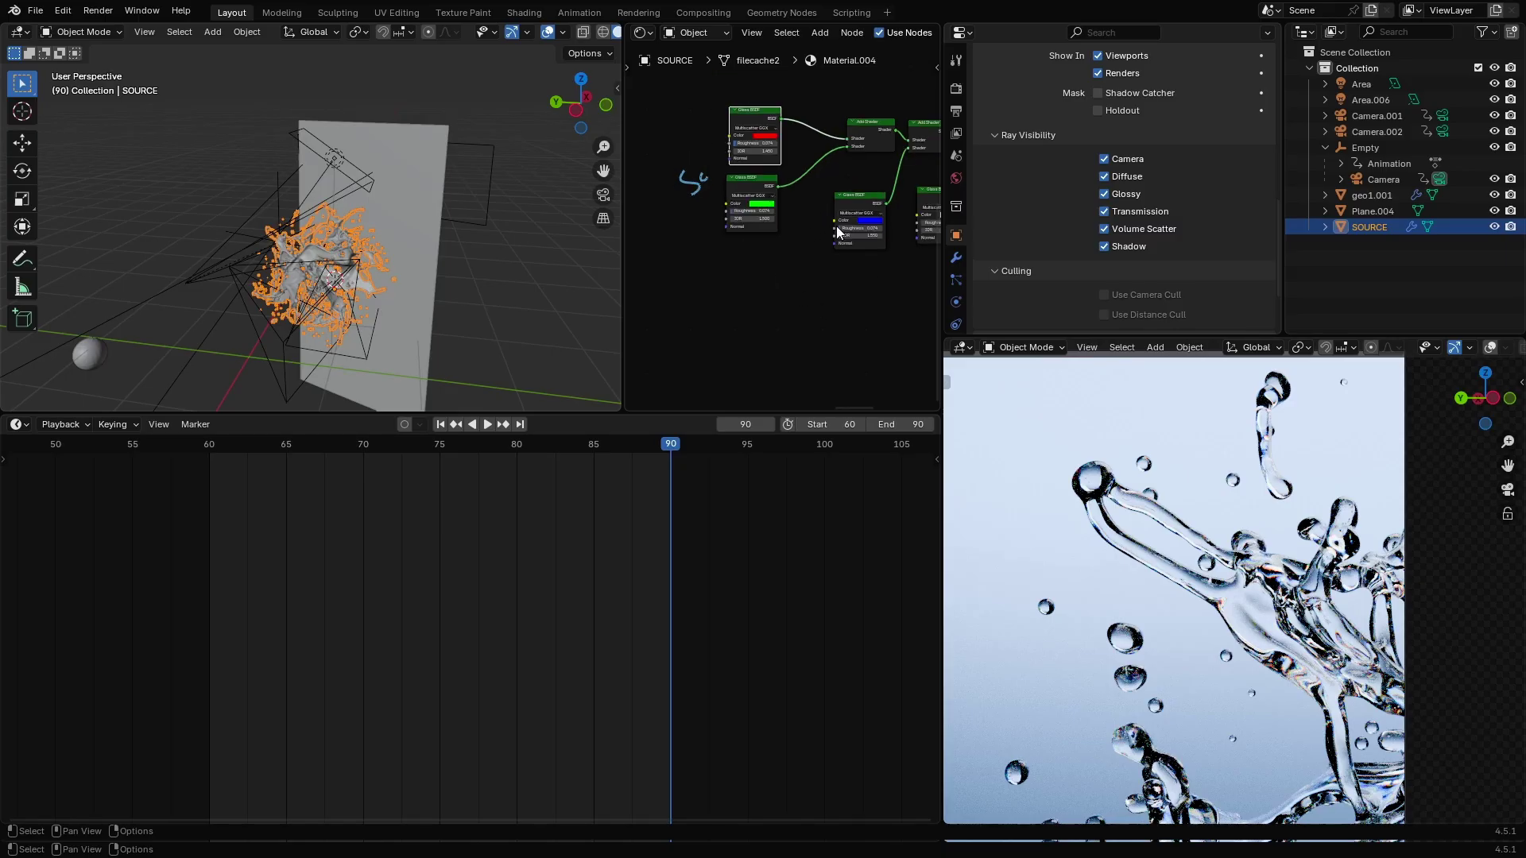
middle_drag(781, 193, 759, 298)
scroll(759, 262, up, 4)
scroll(789, 225, down, 2)
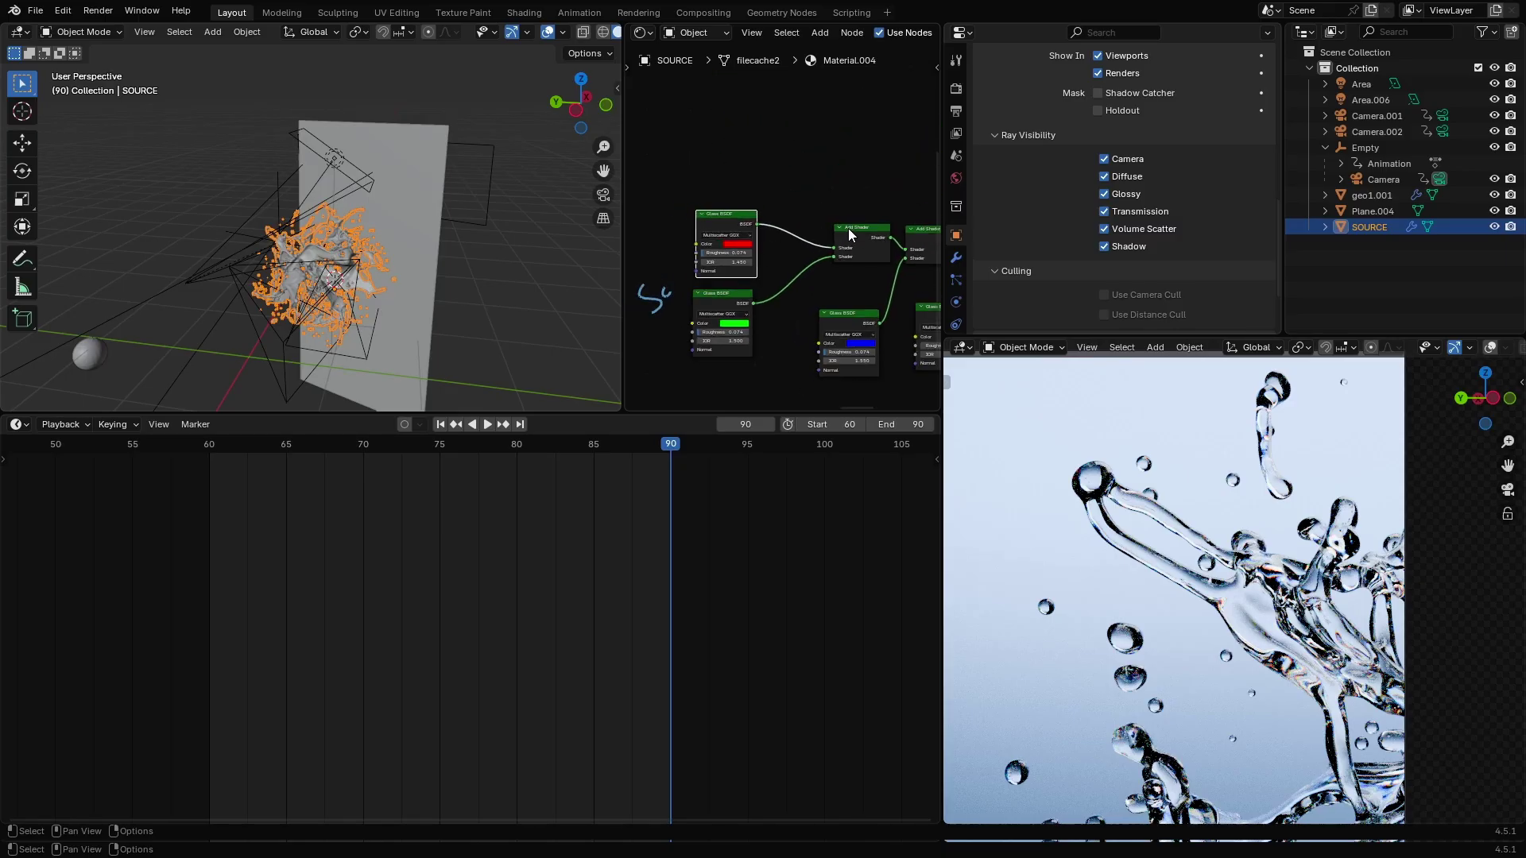
middle_drag(884, 229, 779, 286)
scroll(779, 286, up, 3)
drag(767, 296, 720, 297)
scroll(698, 294, down, 1)
scroll(696, 298, down, 2)
mouse_move(697, 298)
middle_down()
mouse_move(764, 267)
mouse_move(805, 307)
mouse_move(720, 306)
middle_up()
scroll(809, 304, down, 2)
scroll(720, 307, up, 3)
Examine which Light Path output drives the factor of the Mix Shader.
middle_drag(832, 279, 713, 285)
scroll(712, 285, up, 3)
scroll(713, 284, down, 2)
middle_drag(806, 190, 846, 286)
scroll(845, 283, up, 4)
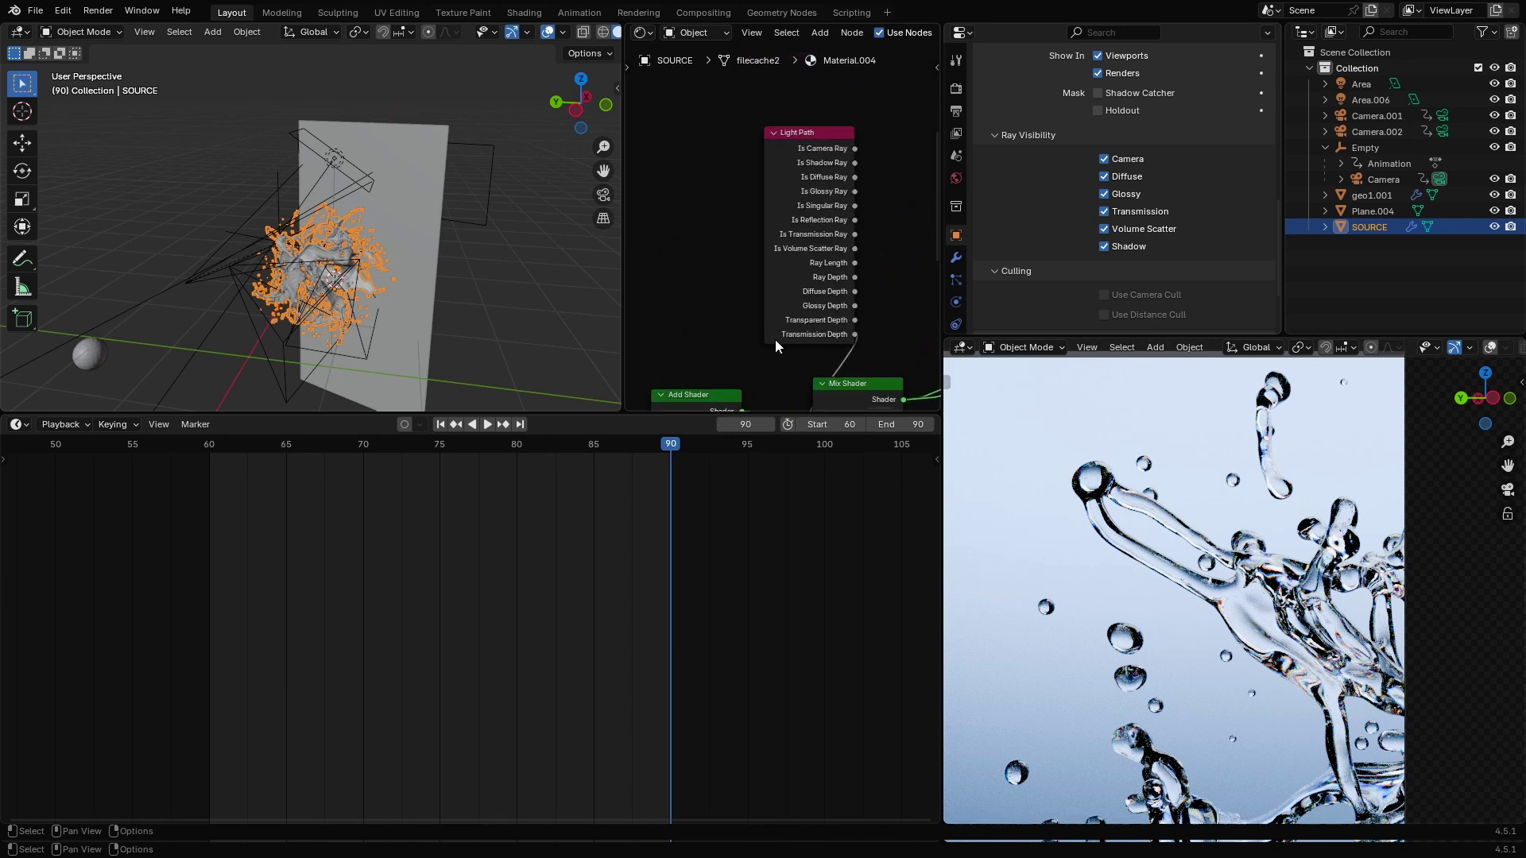
Trace how the last Add Shader and the white Glass BSDF feed the Mix Shader below the Light Path node.
middle_drag(833, 402, 796, 217)
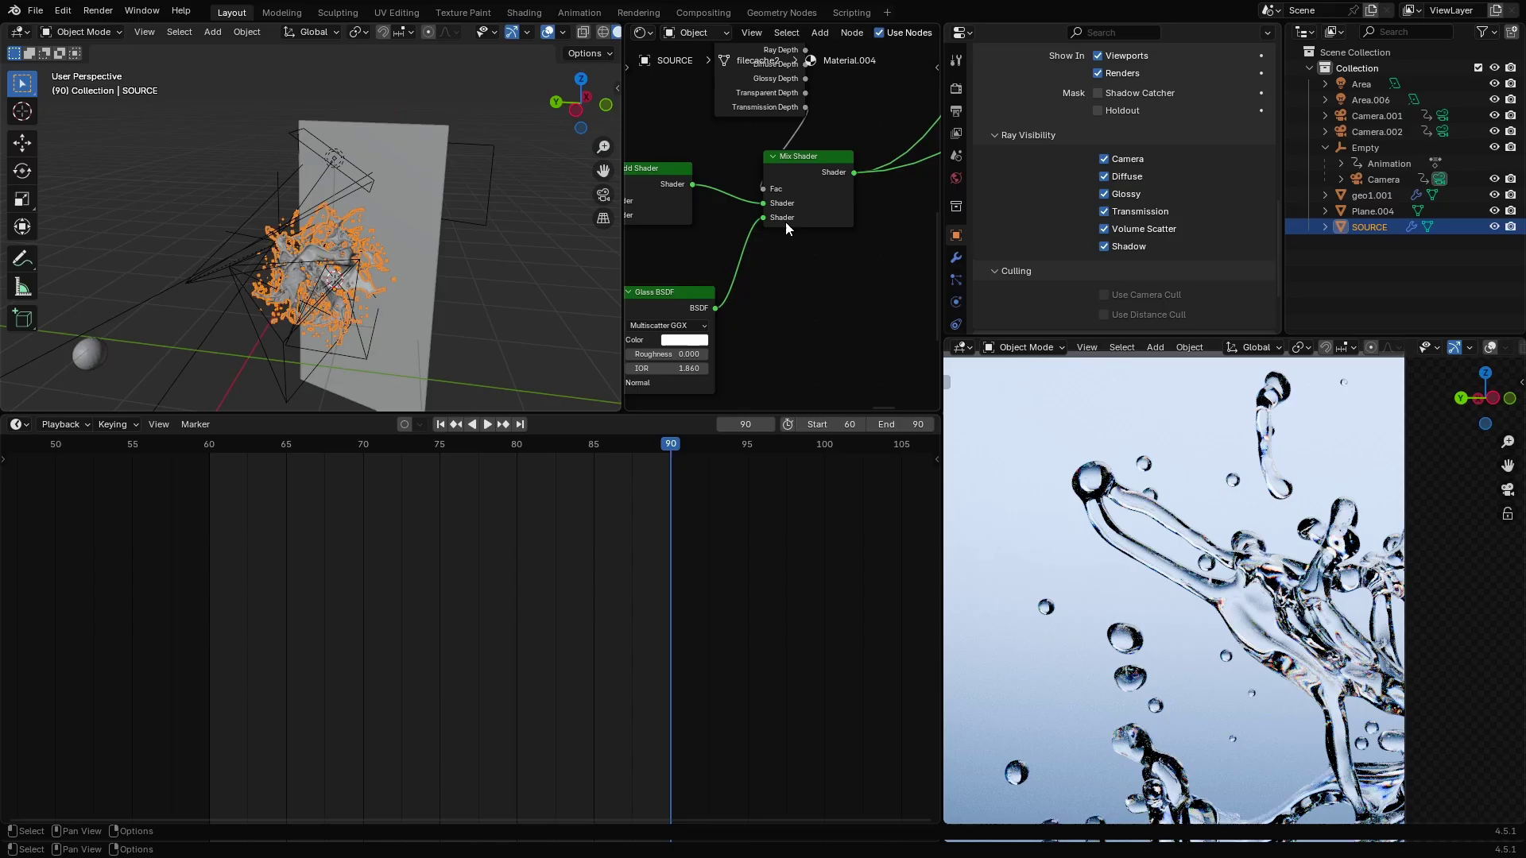
drag(796, 173, 826, 163)
scroll(763, 214, down, 2)
middle_drag(714, 222, 792, 224)
scroll(783, 214, up, 2)
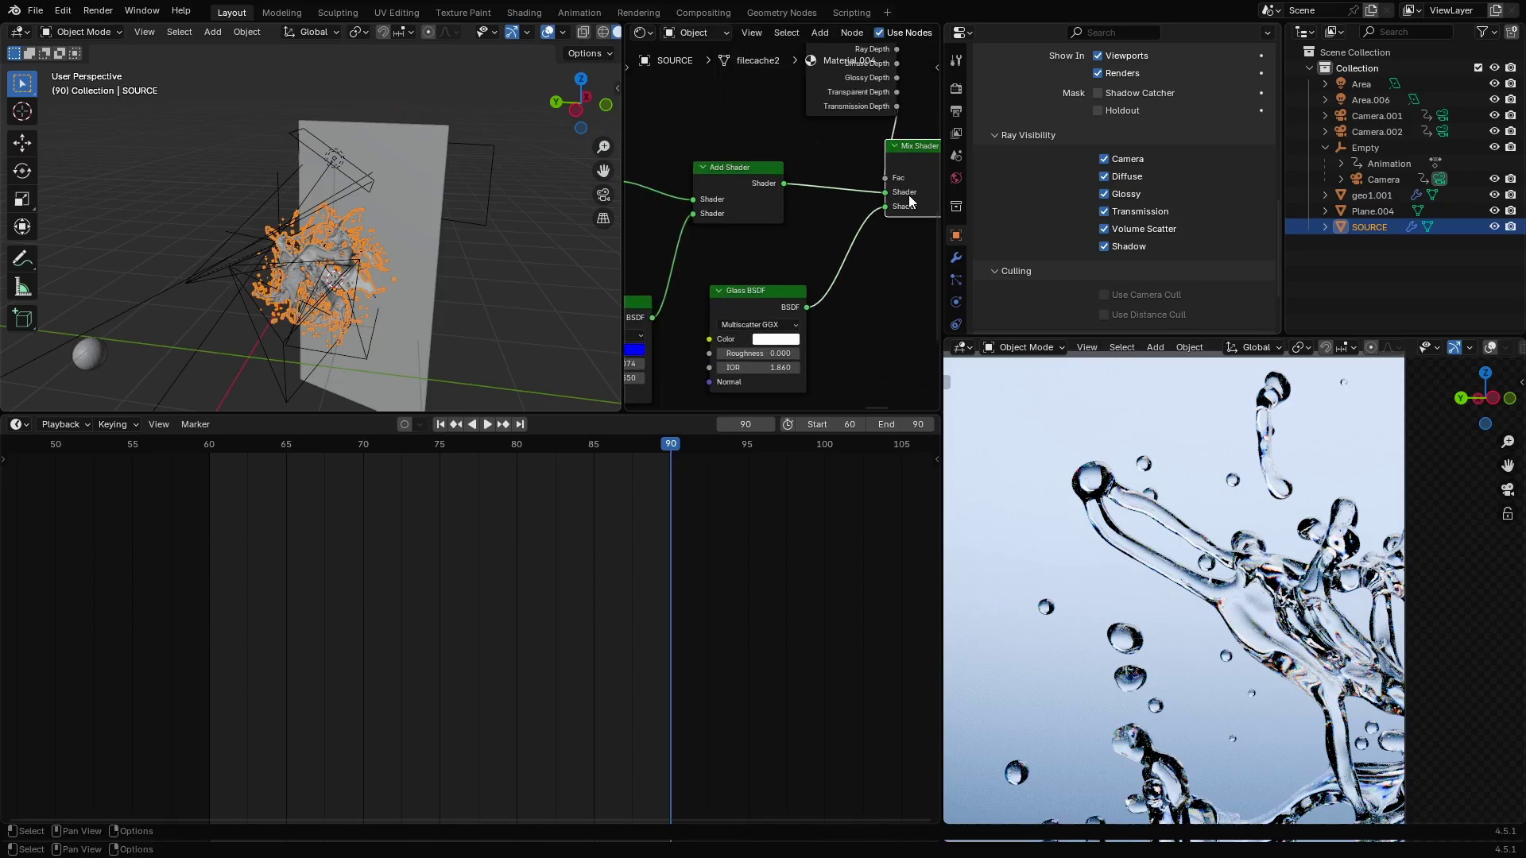
middle_drag(910, 202, 870, 187)
scroll(803, 273, down, 3)
scroll(751, 293, up, 2)
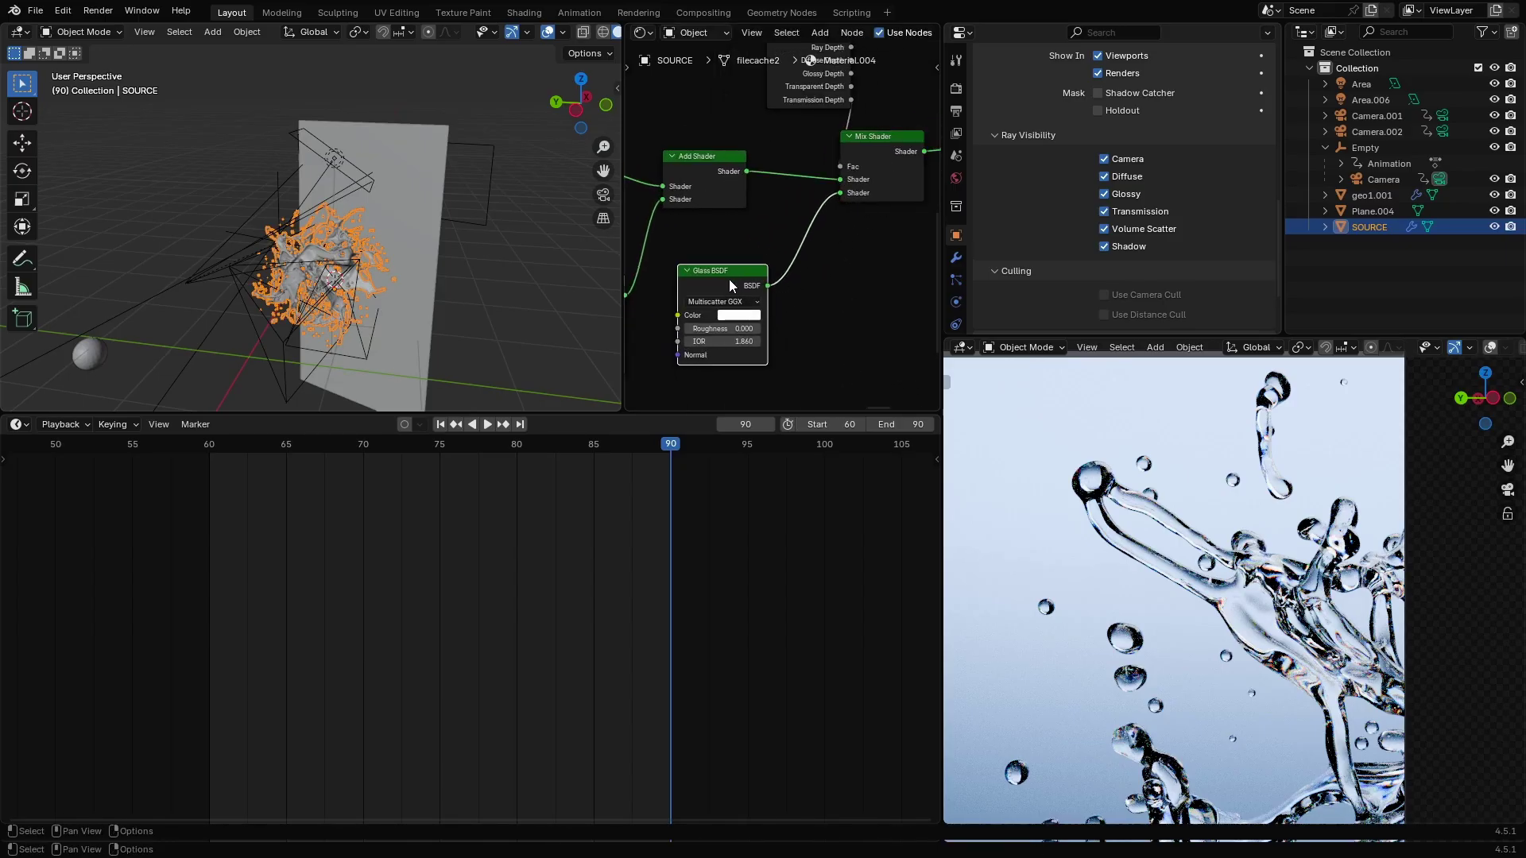
Inspect the color, roughness and IOR settings of the white Glass BSDF node.
scroll(818, 223, down, 1)
middle_drag(731, 322, 796, 271)
scroll(811, 227, up, 7)
scroll(803, 273, down, 2)
scroll(795, 271, up, 4)
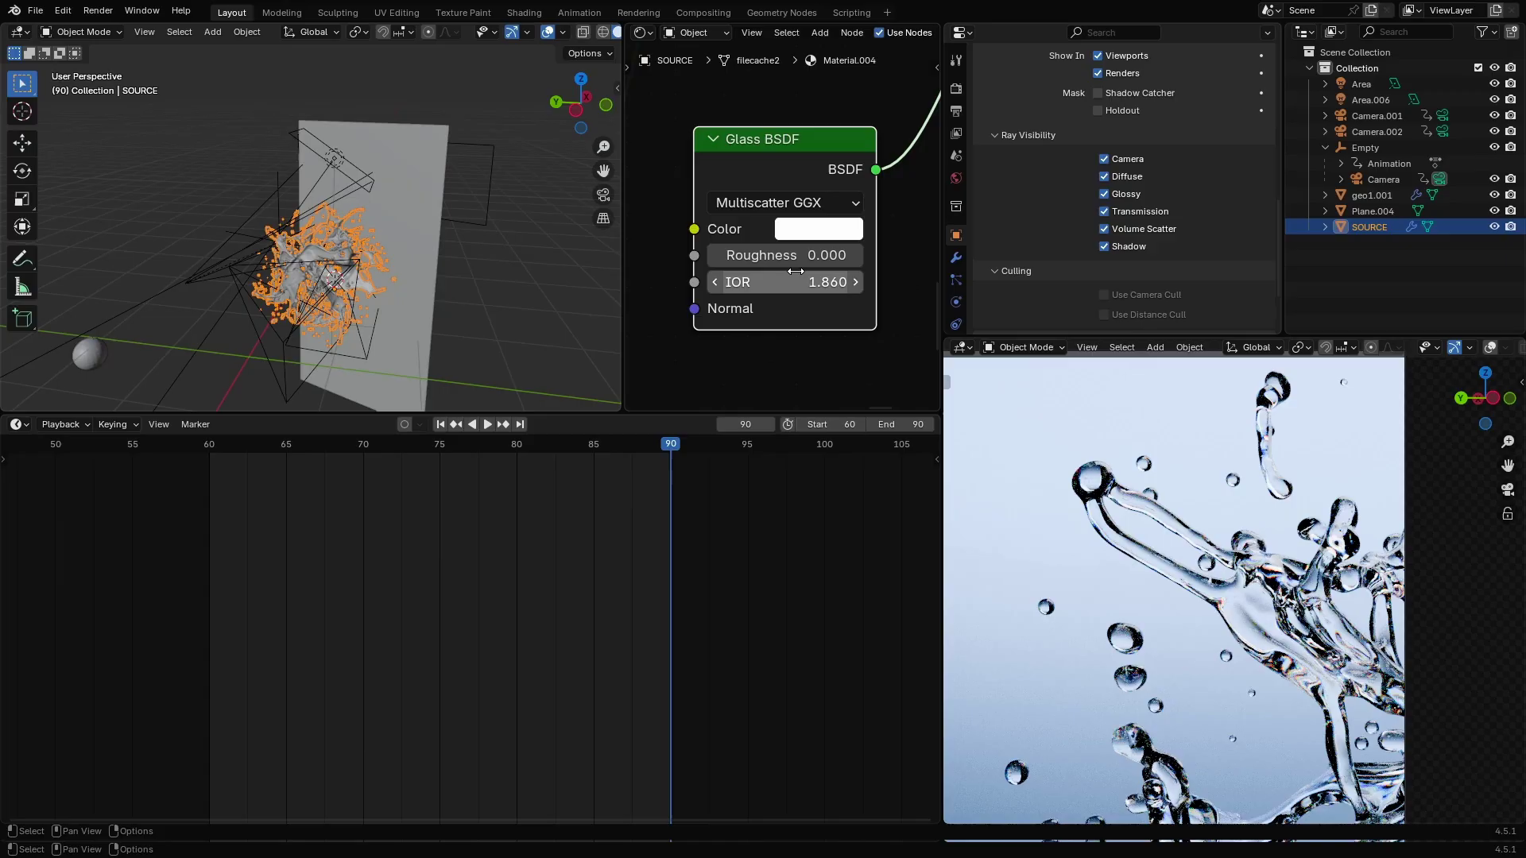
mouse_move(796, 272)
mouse_down()
mouse_move(994, 272)
mouse_move(740, 271)
mouse_move(795, 272)
mouse_up()
scroll(787, 272, down, 4)
drag(937, 317, 936, 371)
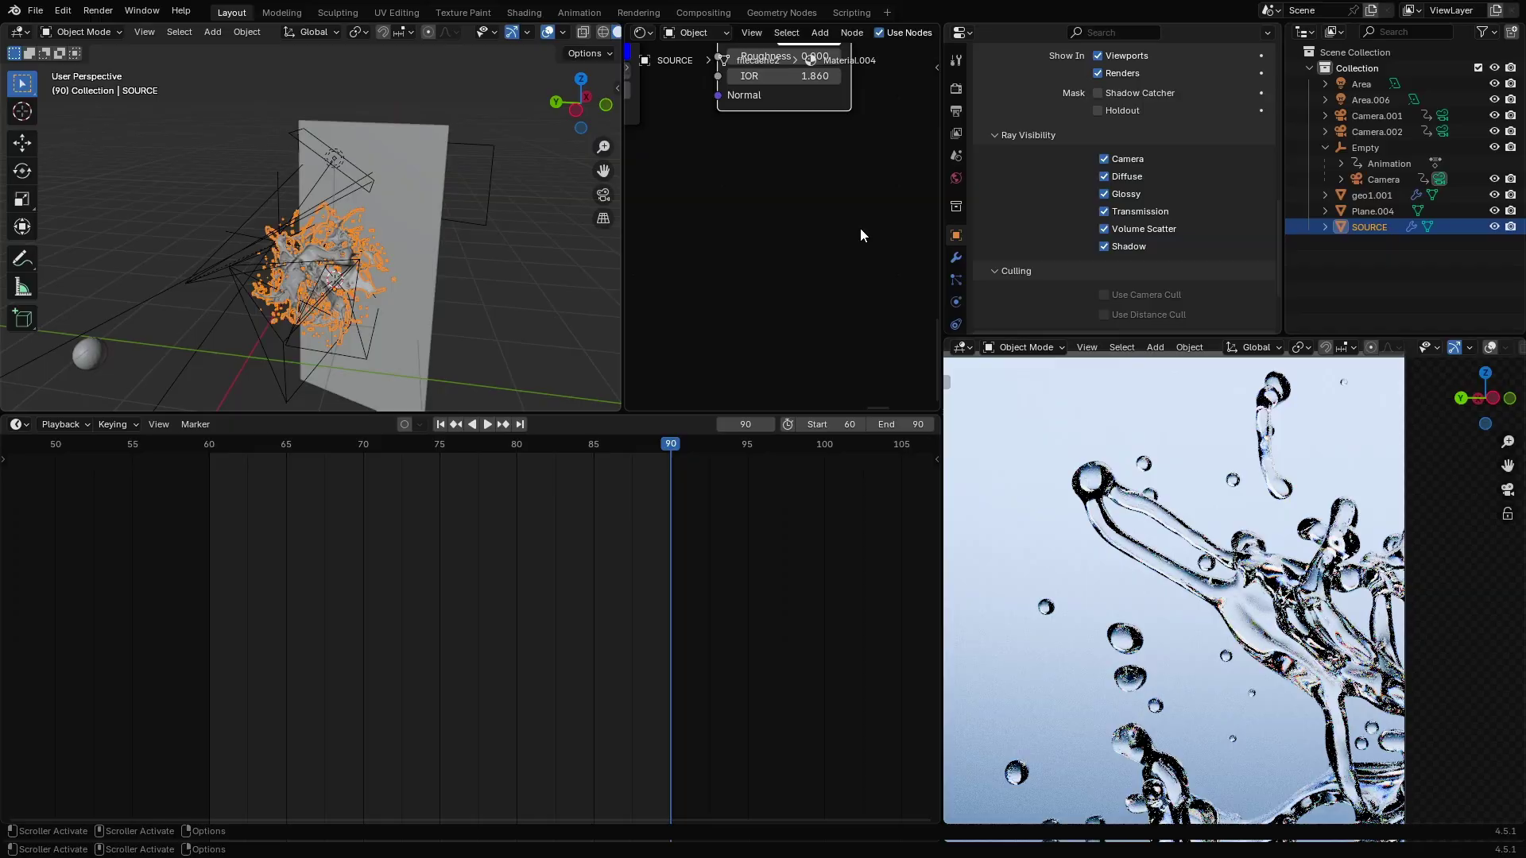
Review the water material's node tree, comparing the upper shader branch with the white Glass BSDF in the lower branch.
scroll(860, 227, down, 15)
middle_drag(853, 127, 841, 163)
scroll(844, 207, down, 2)
scroll(835, 147, up, 5)
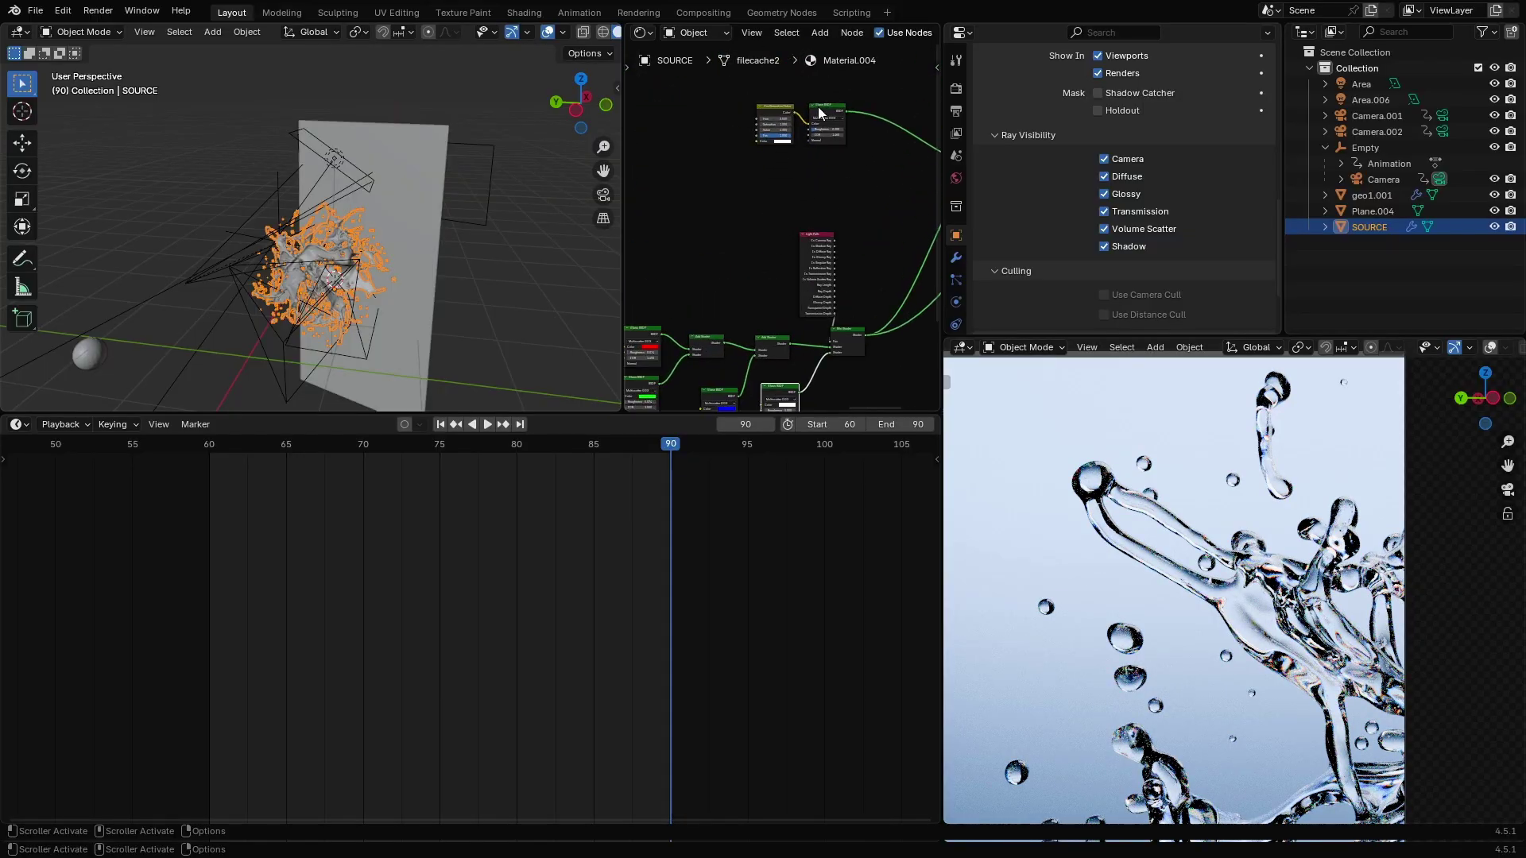
scroll(830, 226, down, 2)
middle_drag(800, 381, 778, 224)
scroll(778, 231, up, 8)
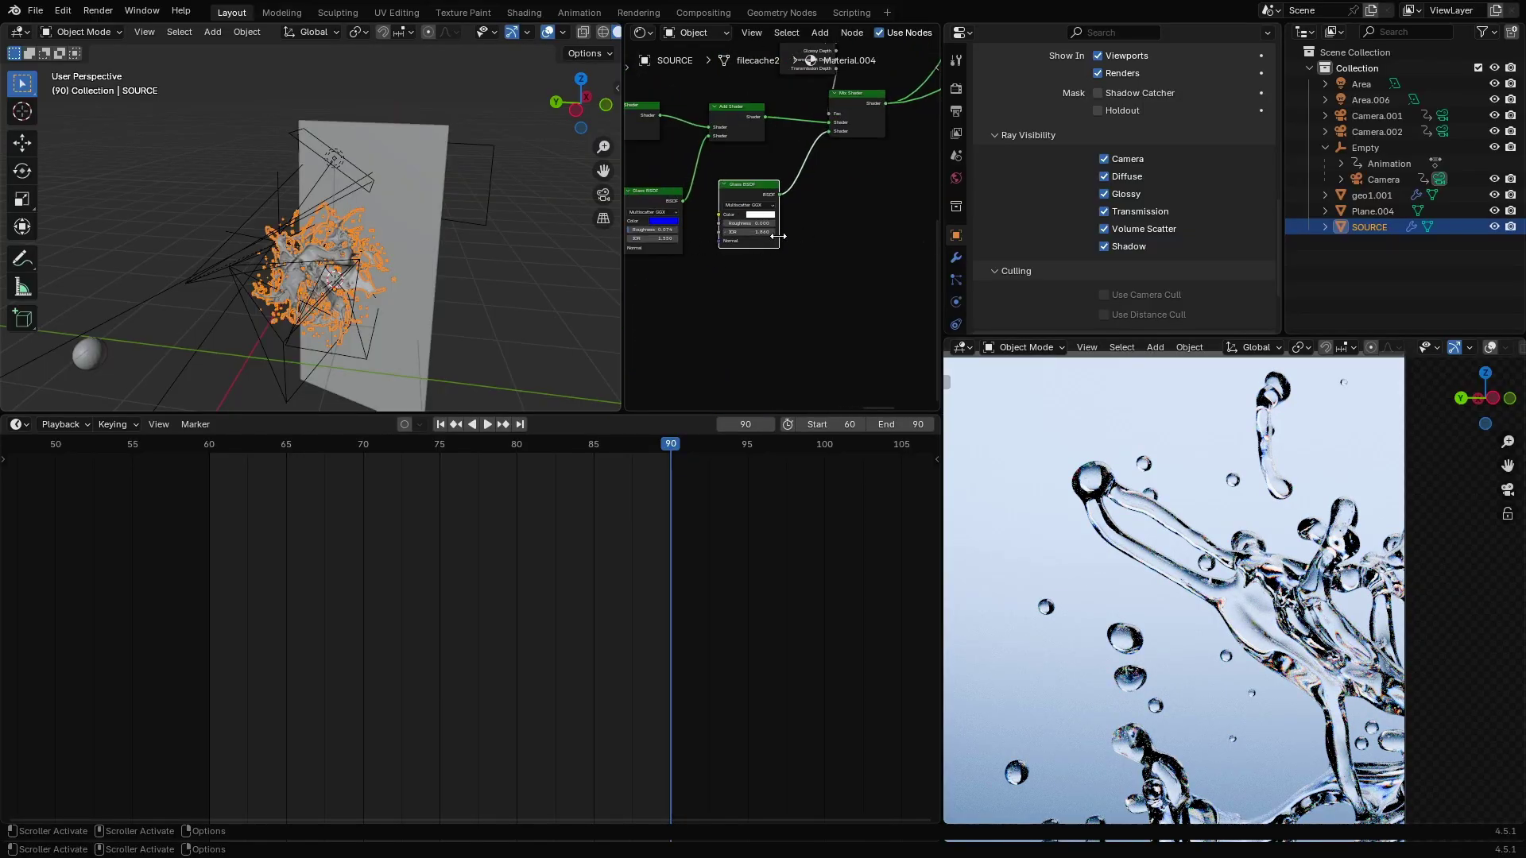
scroll(778, 236, up, 4)
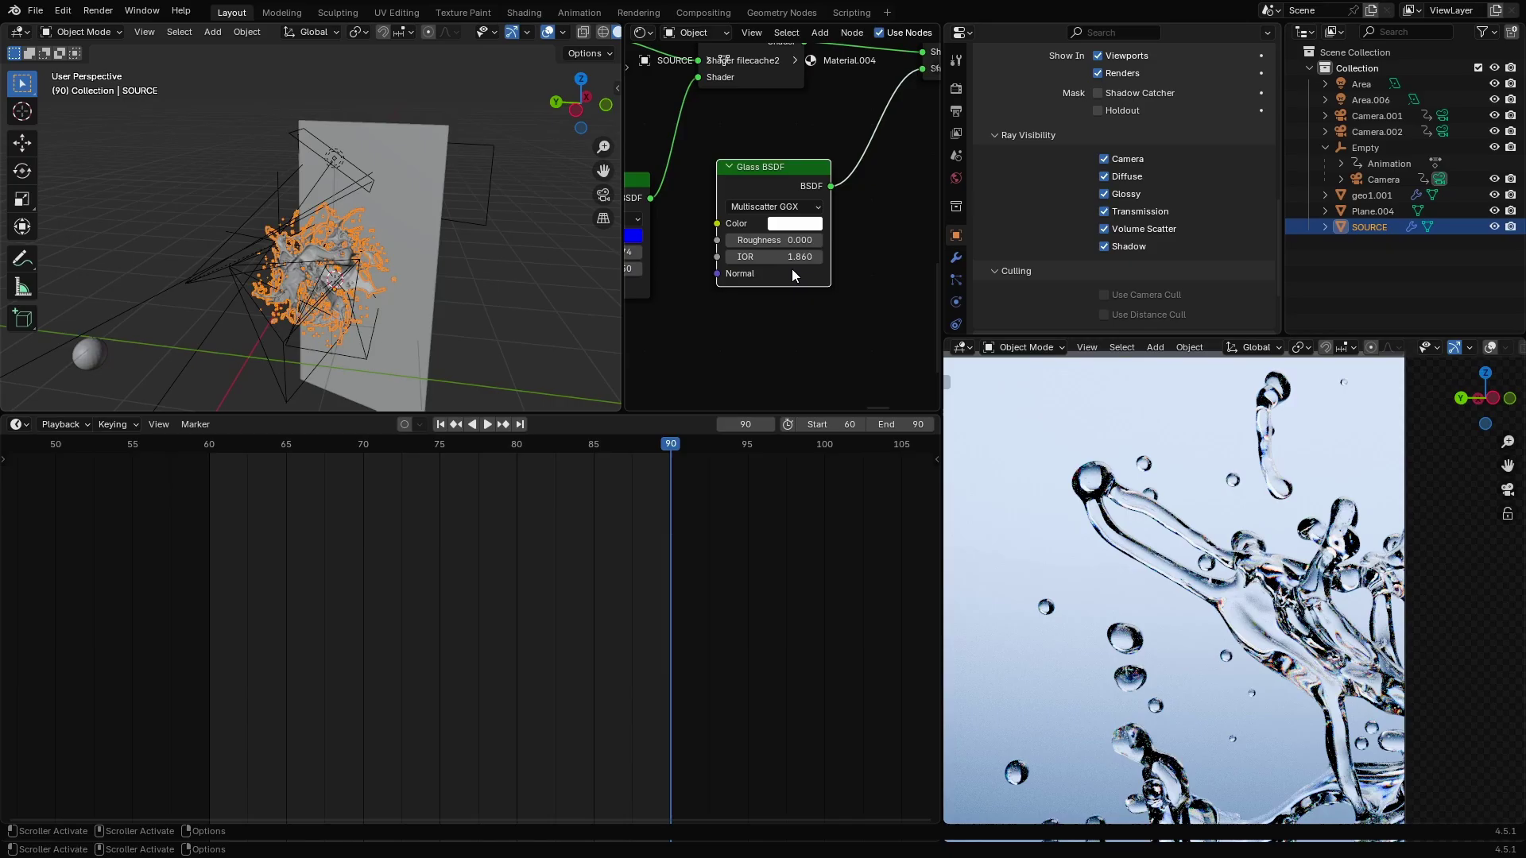
scroll(880, 254, down, 6)
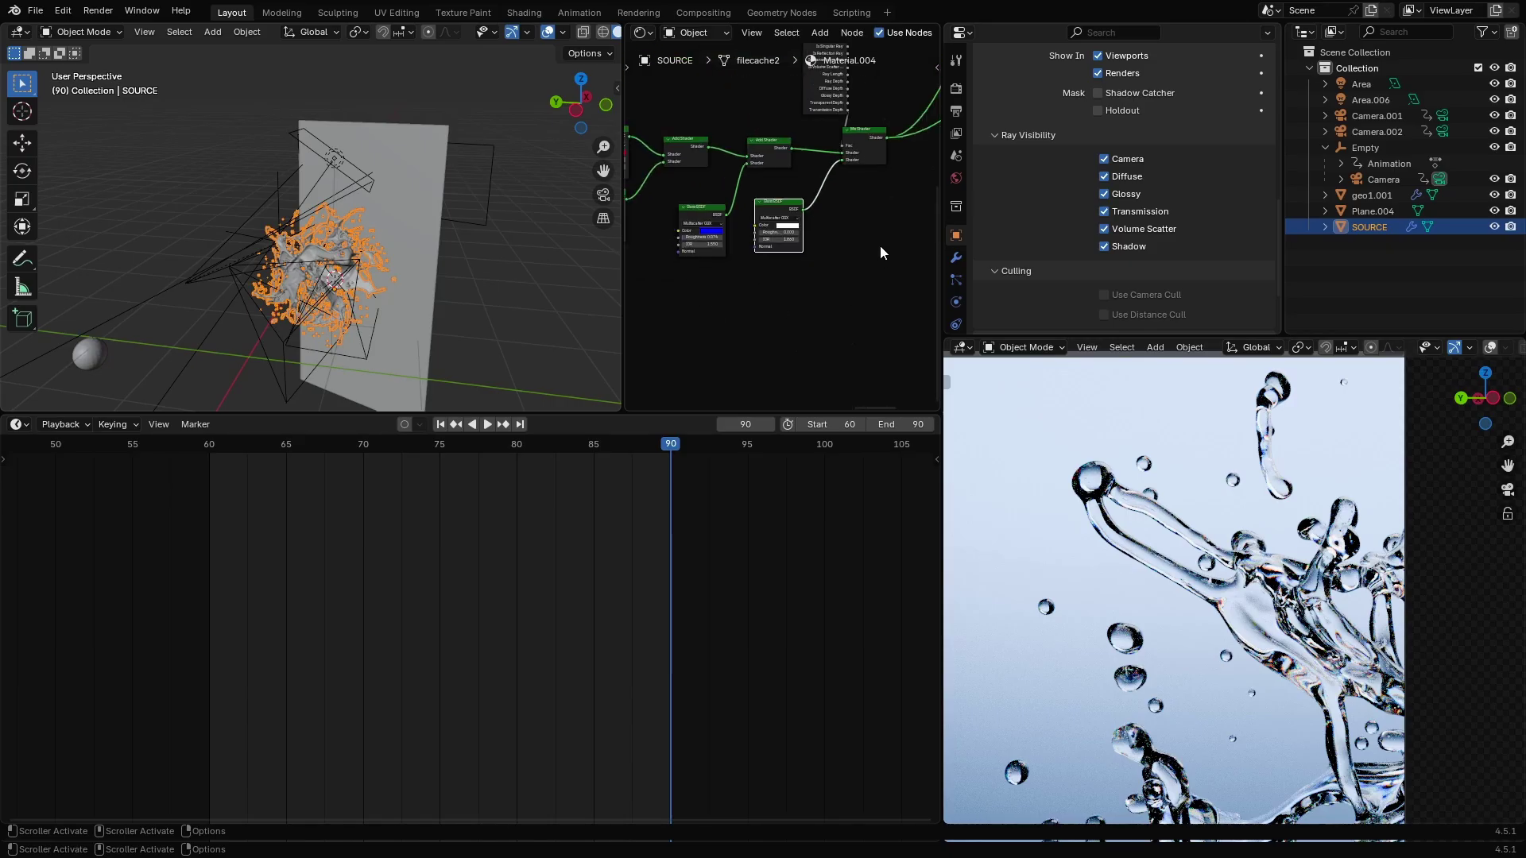
scroll(815, 174, up, 6)
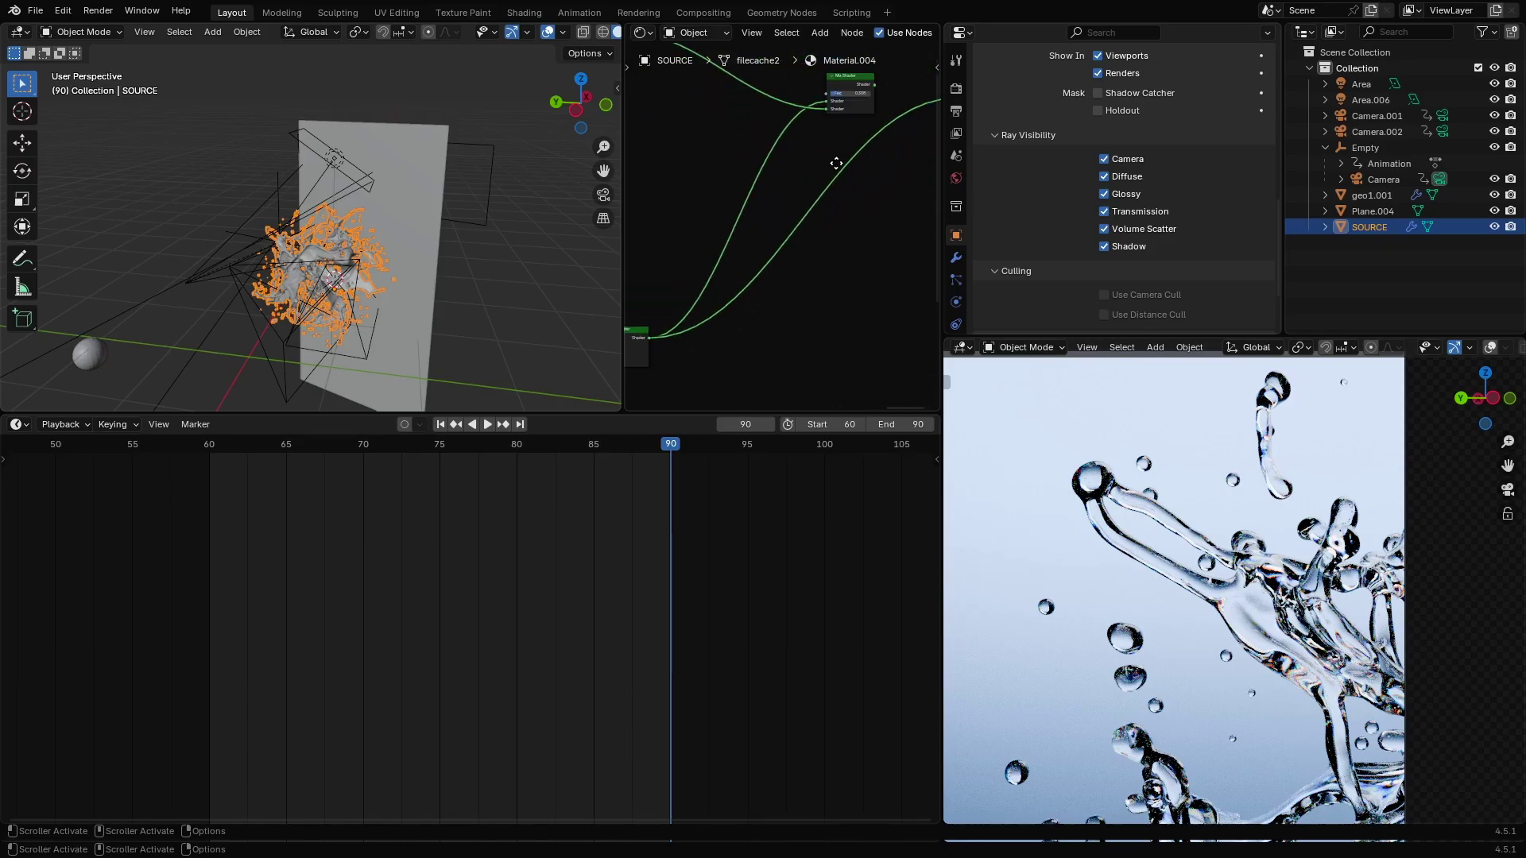
Connect the final Mix Shader, which blends the upper shader branch with the glass network, to the Material Output.
middle_drag(792, 262, 794, 199)
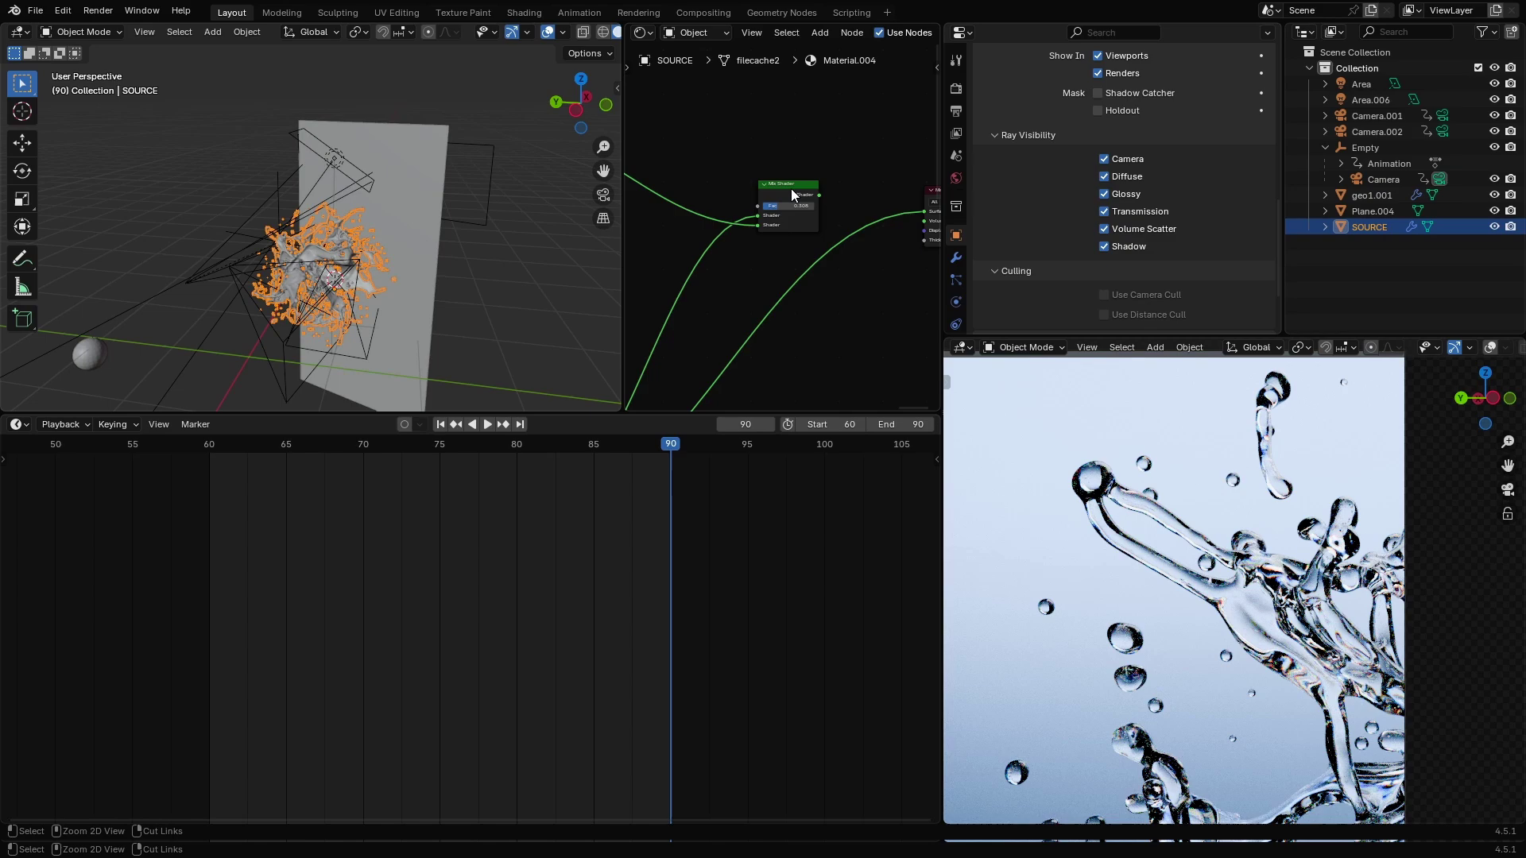
ctrl+shift+click(780, 196)
scroll(779, 197, down, 3)
middle_drag(641, 129, 740, 173)
middle_drag(818, 272, 733, 275)
scroll(739, 275, up, 9)
drag(768, 273, 749, 273)
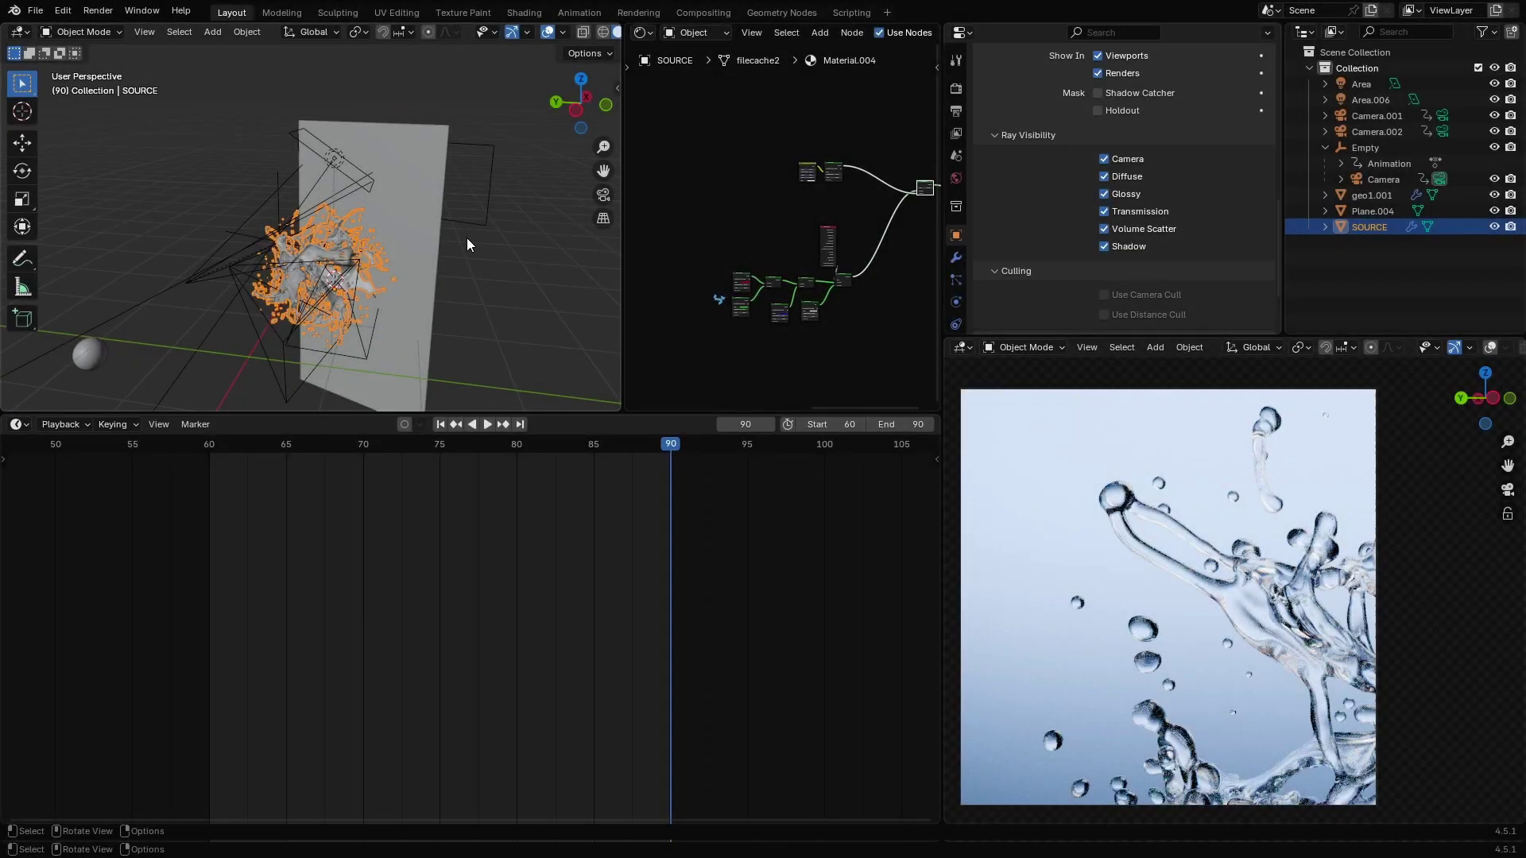
Select the Area light above the splash and hide it in the viewport.
scroll(277, 207, down, 3)
scroll(277, 206, up, 3)
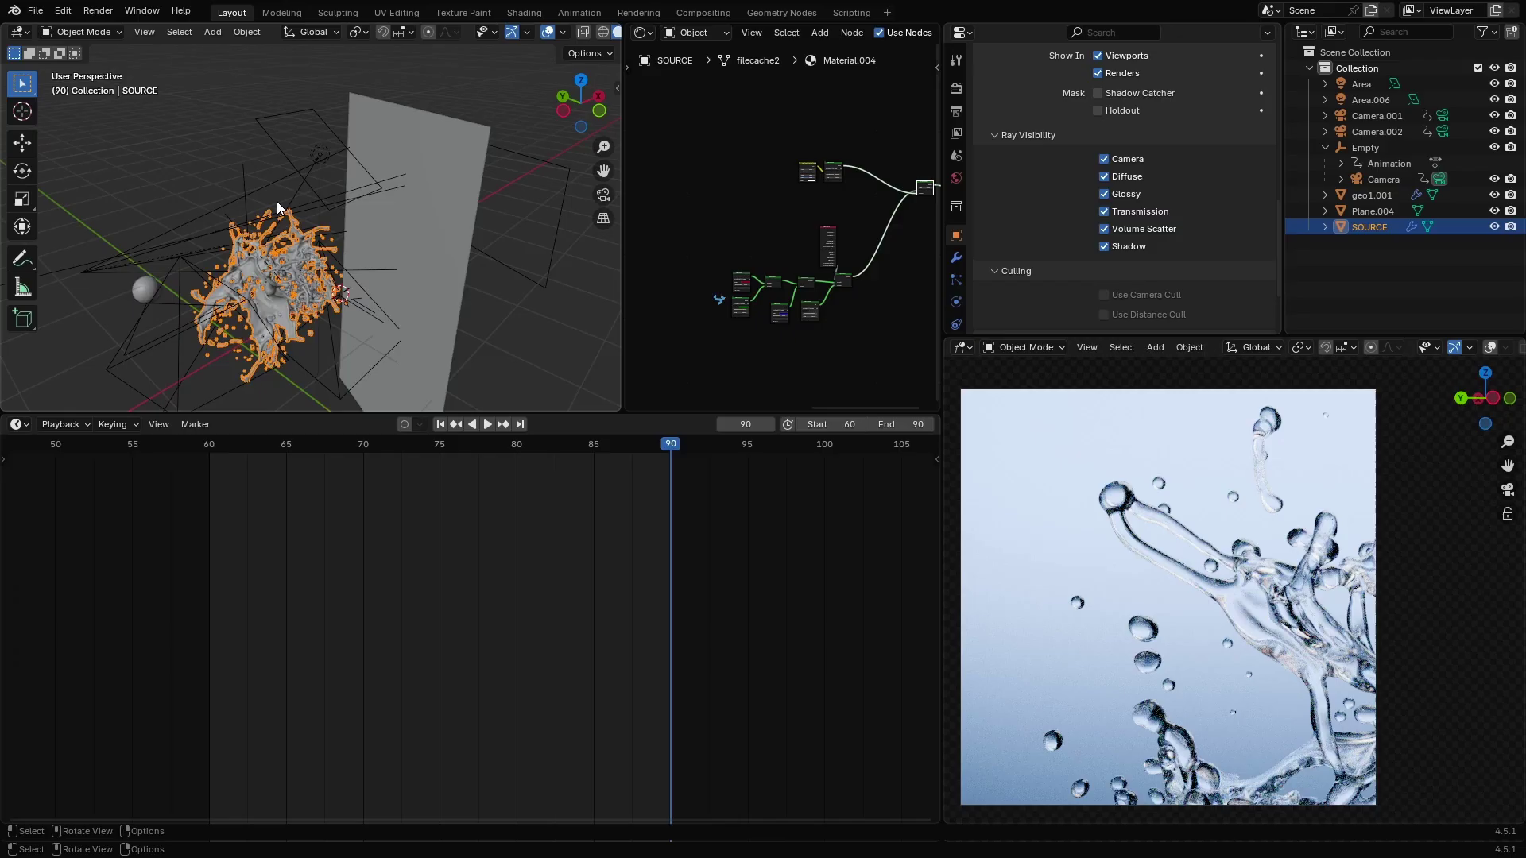
click(320, 154)
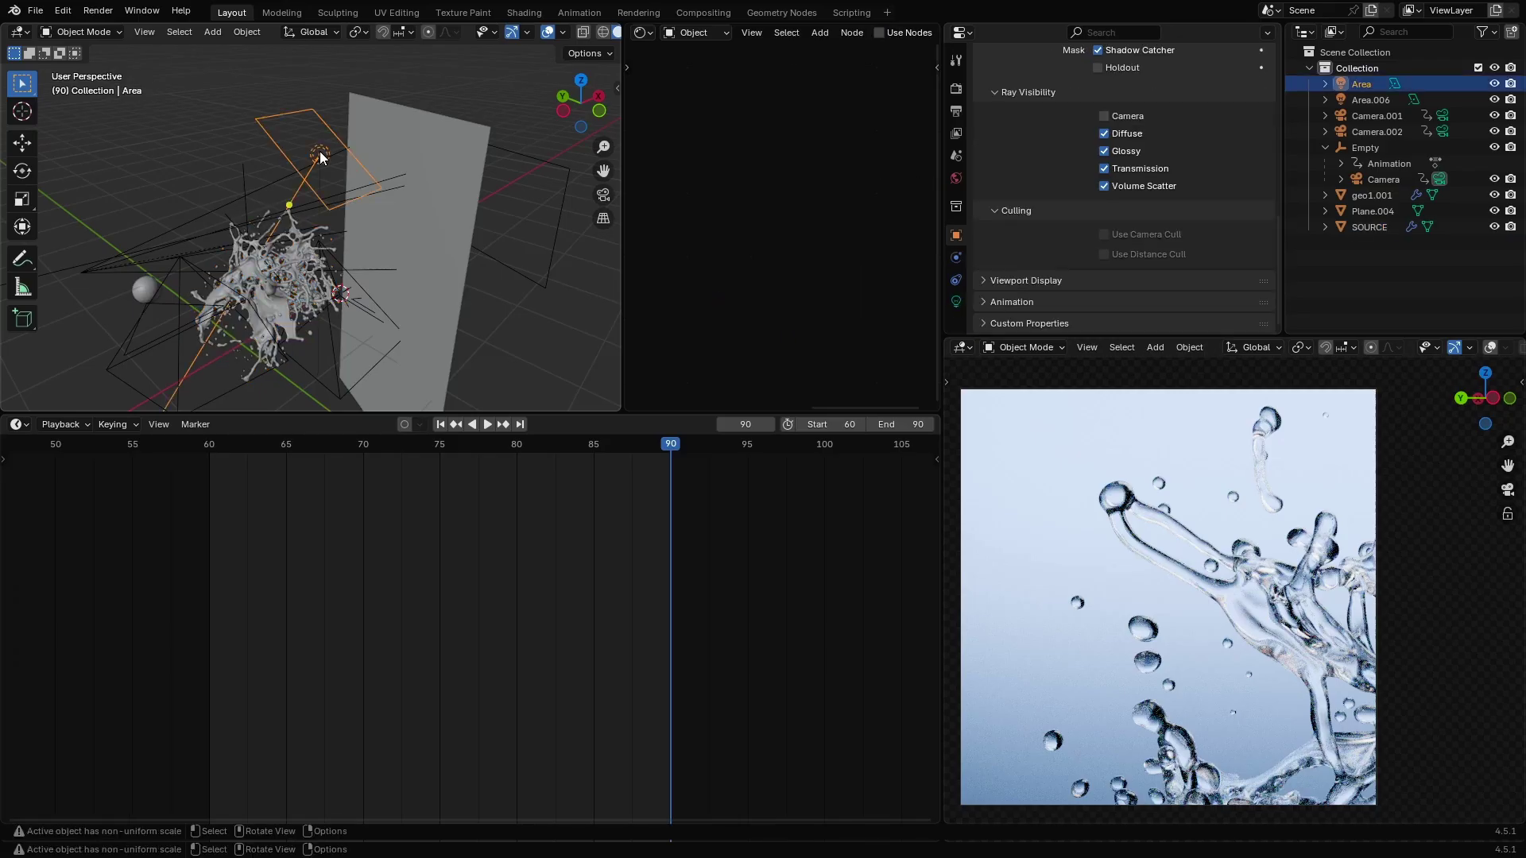
click(1495, 83)
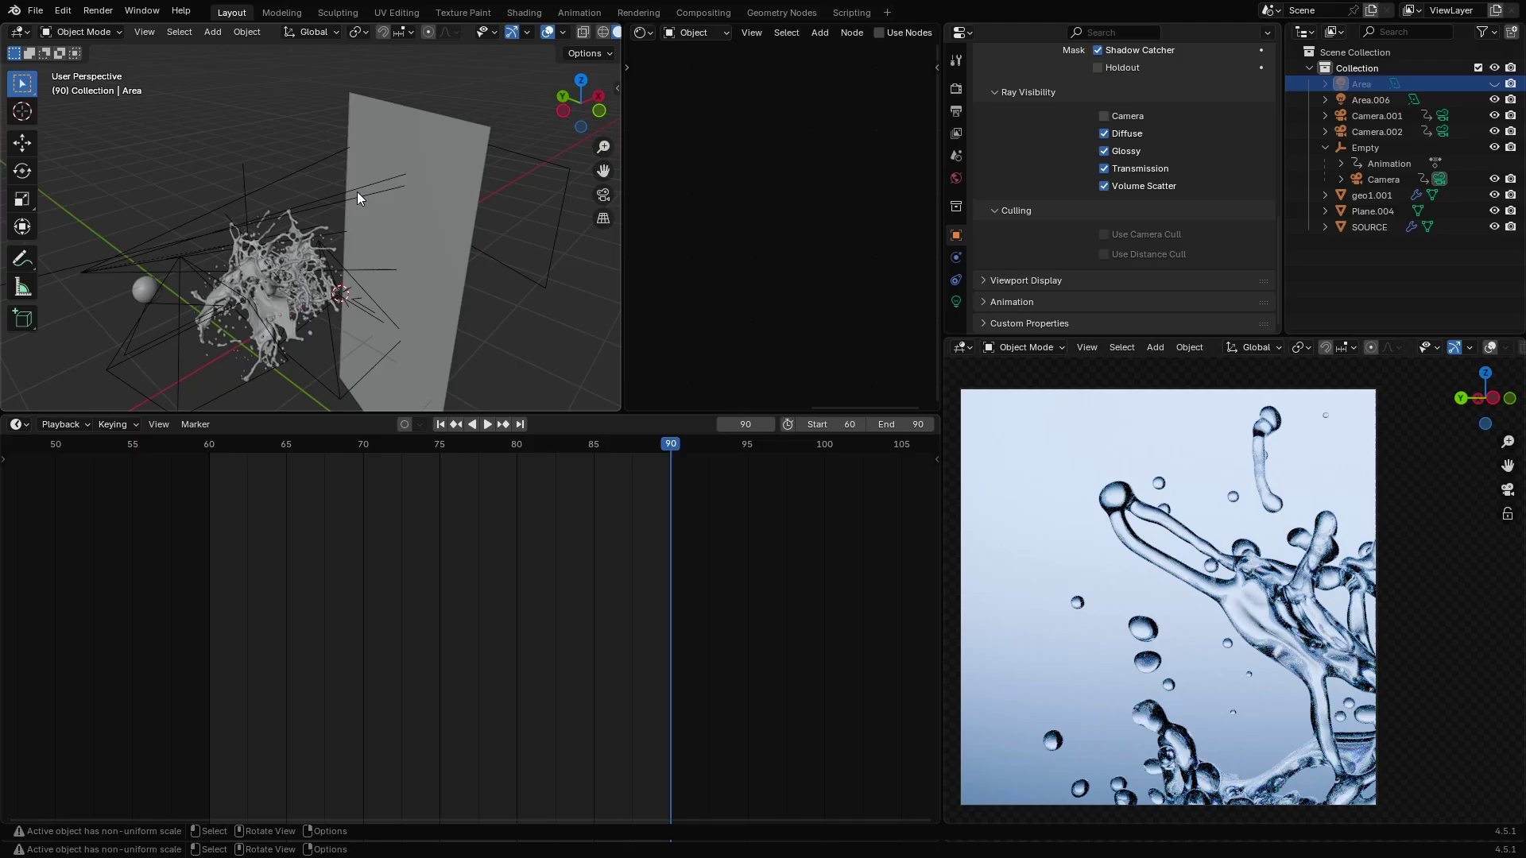
Select the Area.006 light behind the backdrop plane, hide it for comparison and show it again.
click(560, 179)
click(1494, 100)
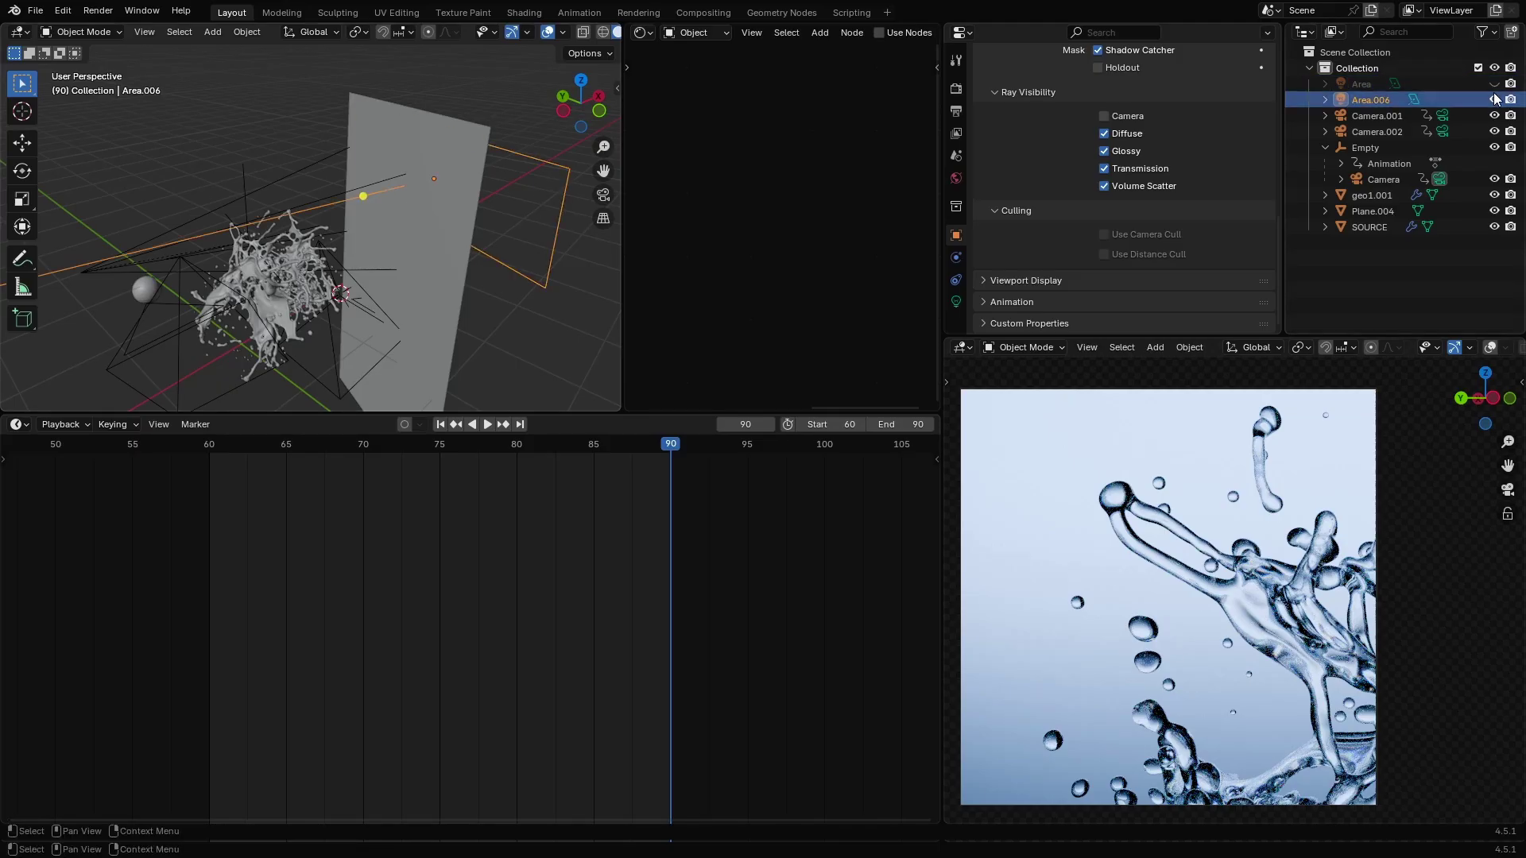
click(1494, 99)
Select the backdrop plane and examine which shader drives its material output.
click(485, 140)
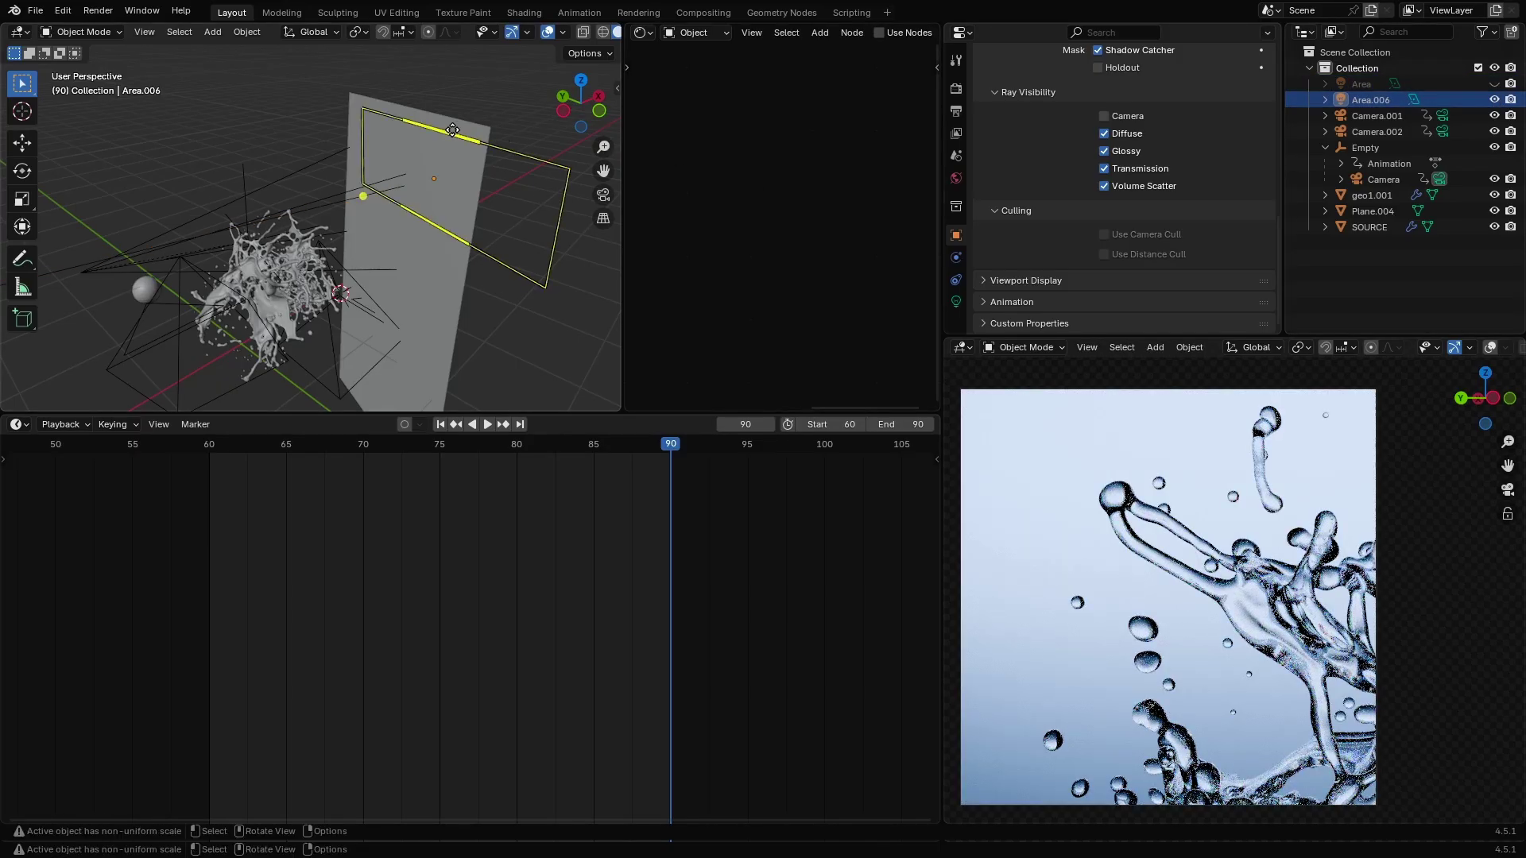
middle_drag(489, 136, 421, 159)
scroll(457, 167, up, 4)
scroll(458, 167, down, 5)
scroll(767, 218, up, 10)
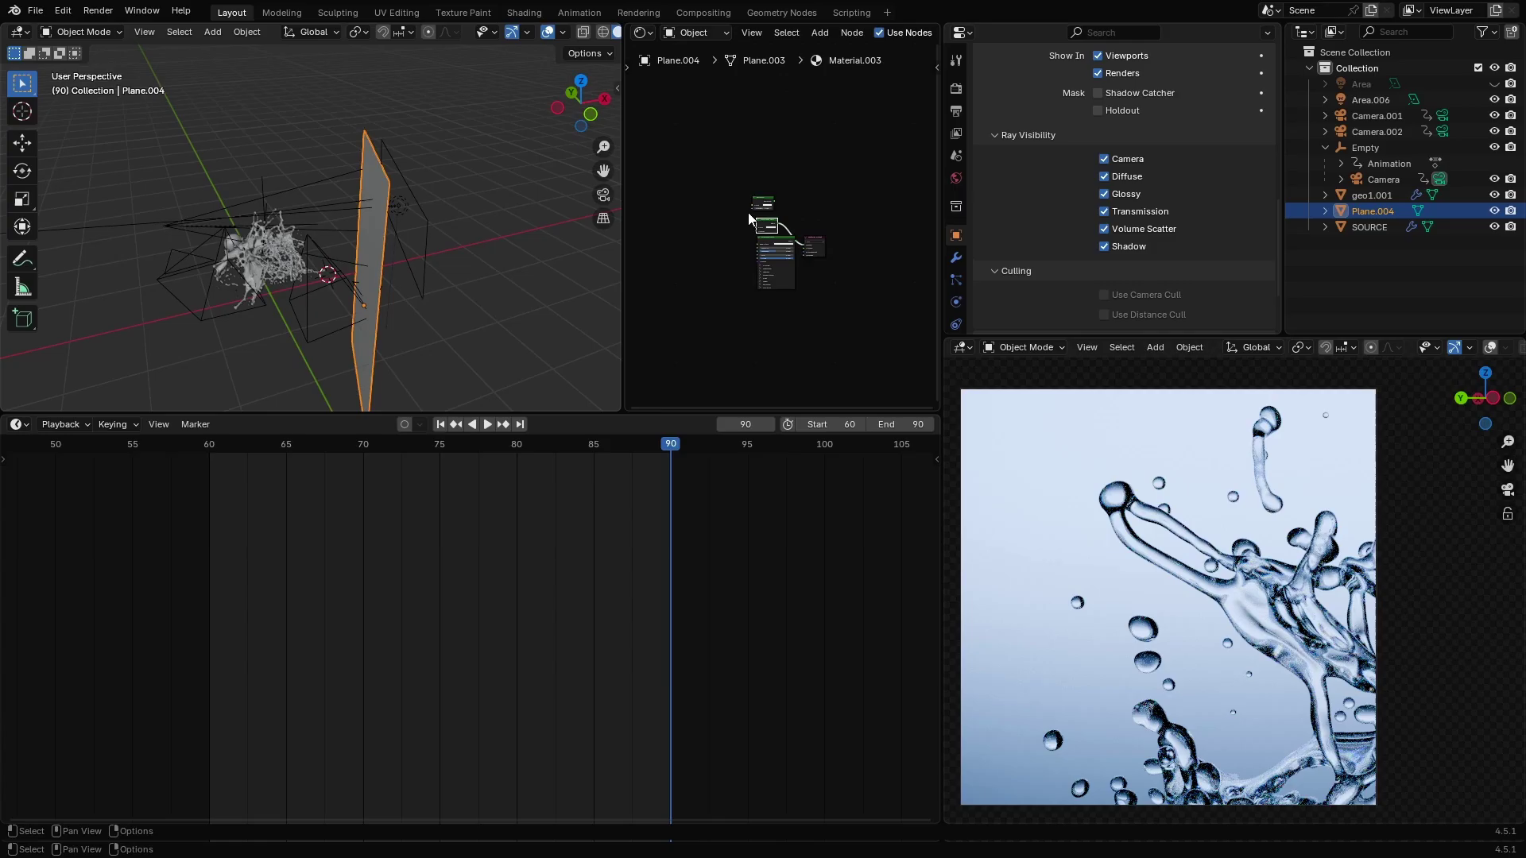
scroll(770, 220, up, 2)
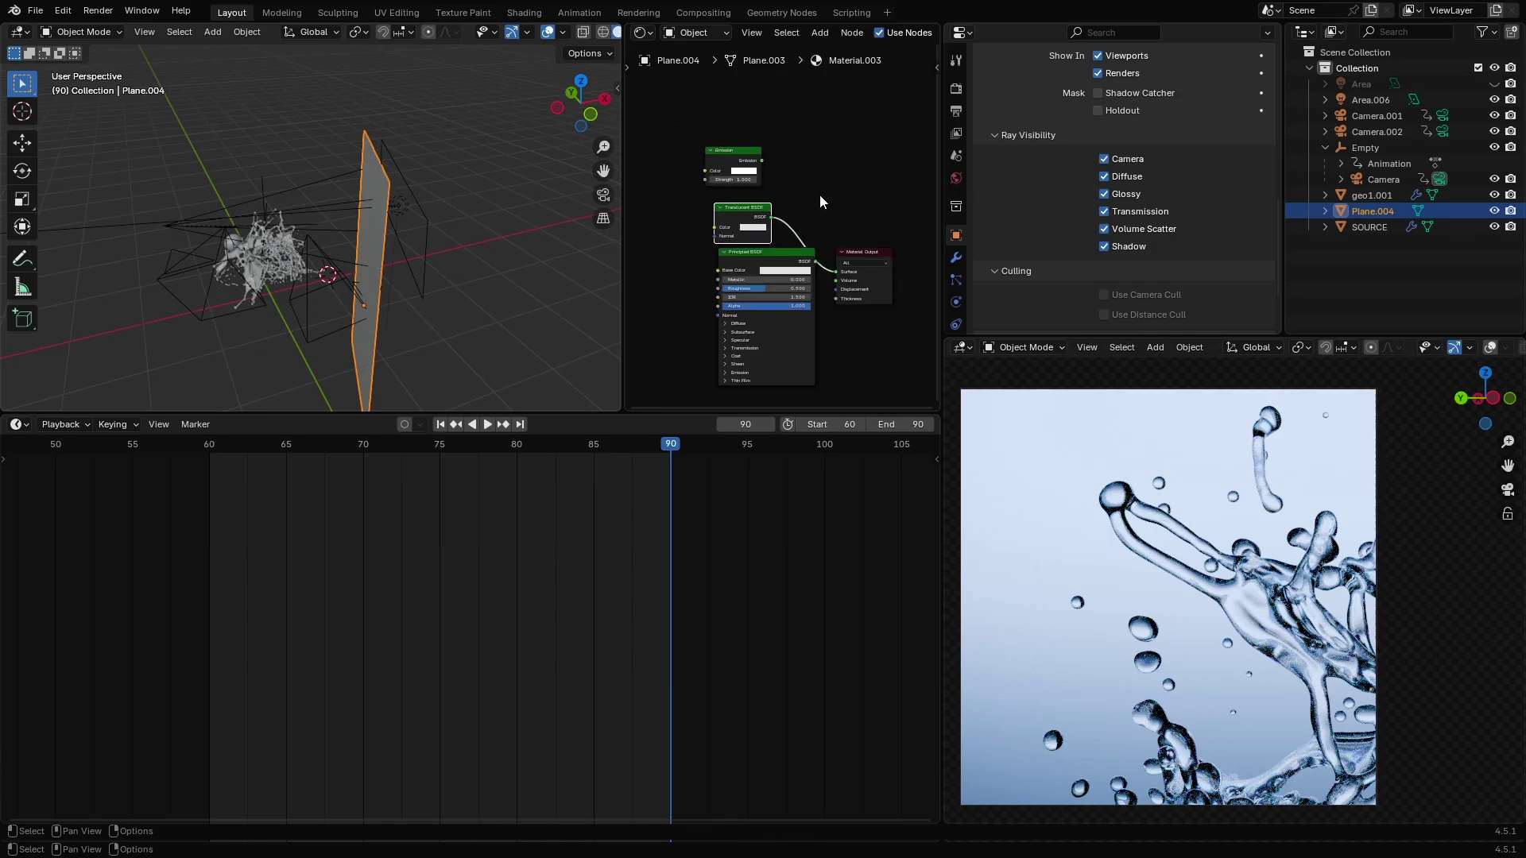
Select the Area.006 light and examine its color, power and shape settings.
click(422, 210)
scroll(430, 215, down, 3)
middle_drag(442, 222, 342, 213)
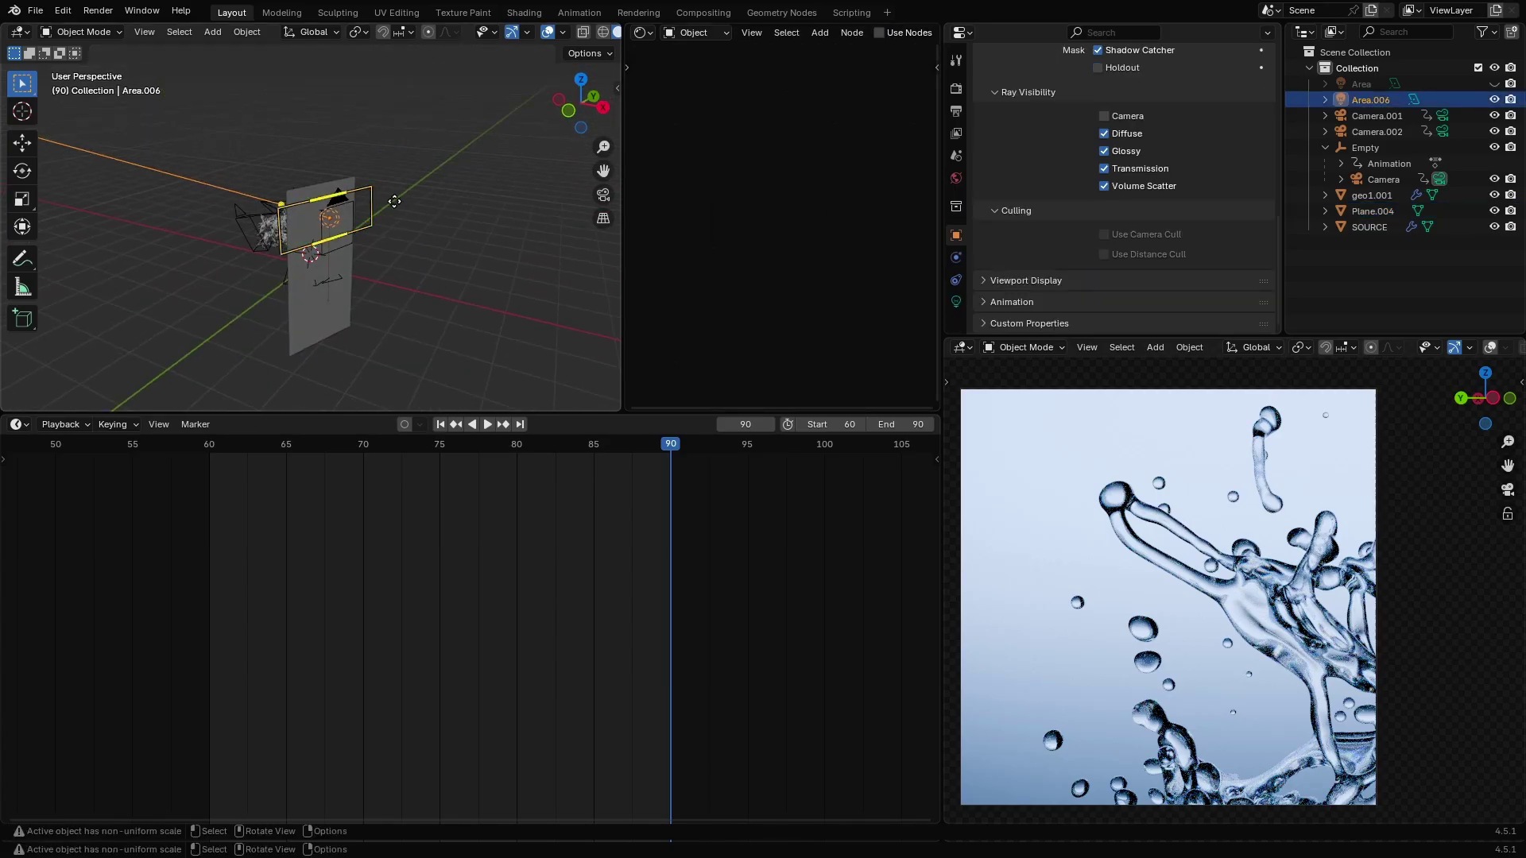
scroll(1128, 193, up, 5)
scroll(1130, 191, up, 8)
click(956, 301)
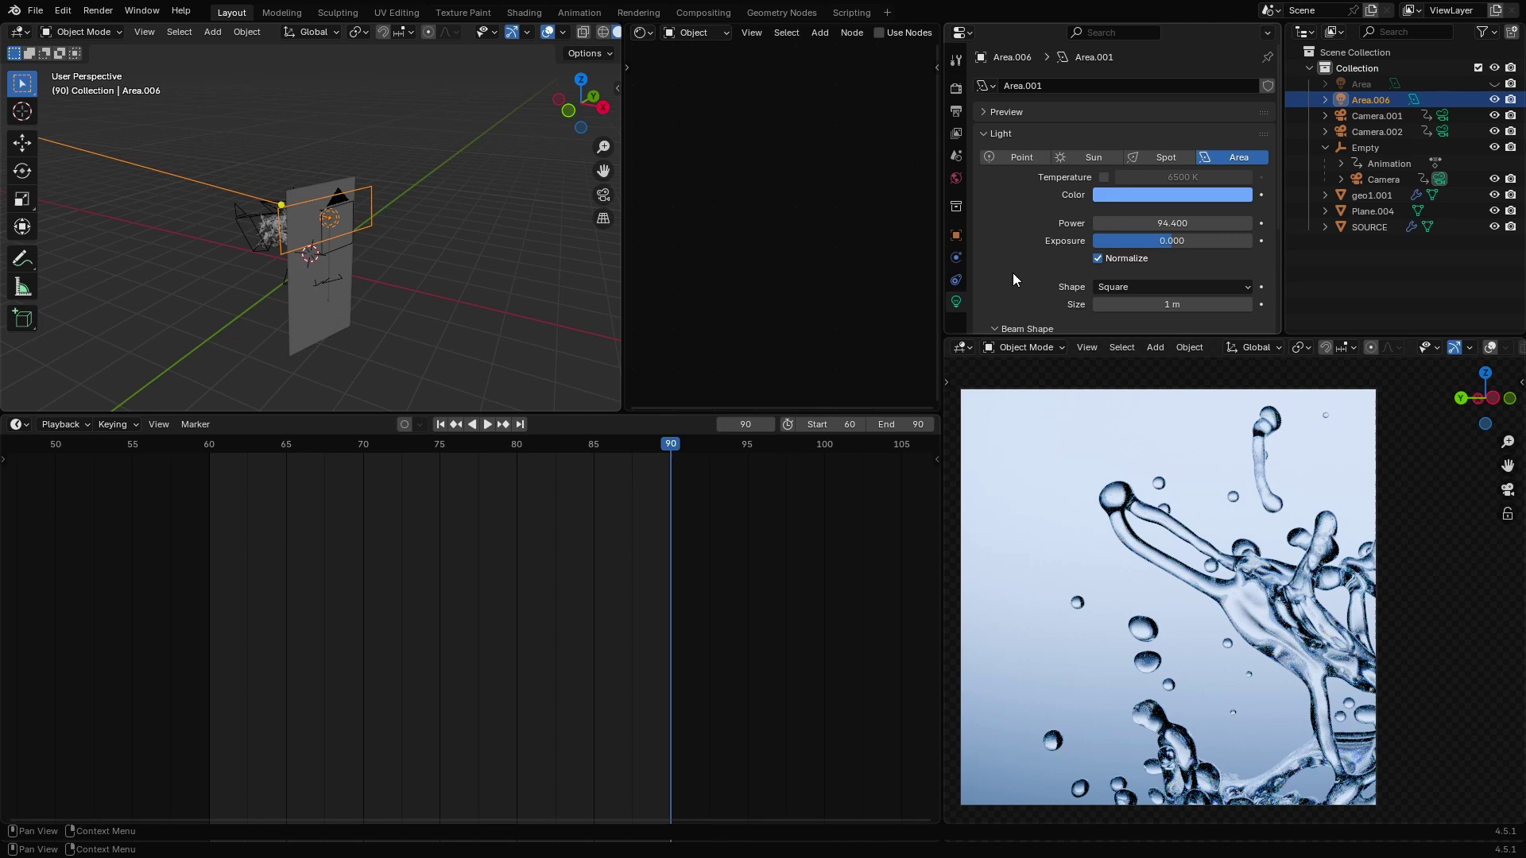
scroll(1169, 212, down, 4)
scroll(1127, 223, up, 4)
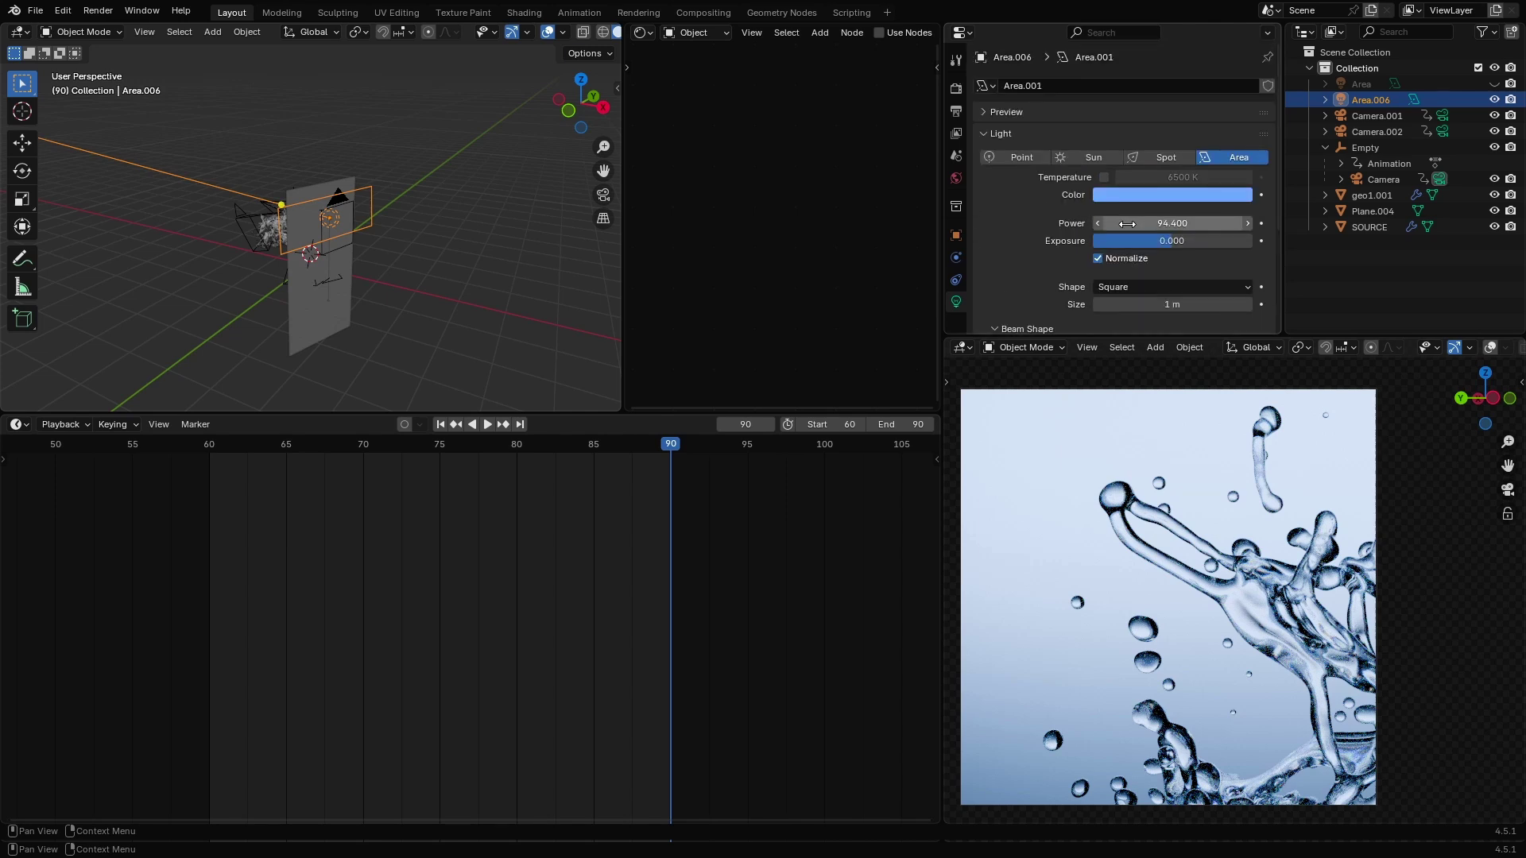
Select the backdrop plane together with the Area.006 light and move both closer to the splash in top view.
middle_drag(416, 235, 452, 235)
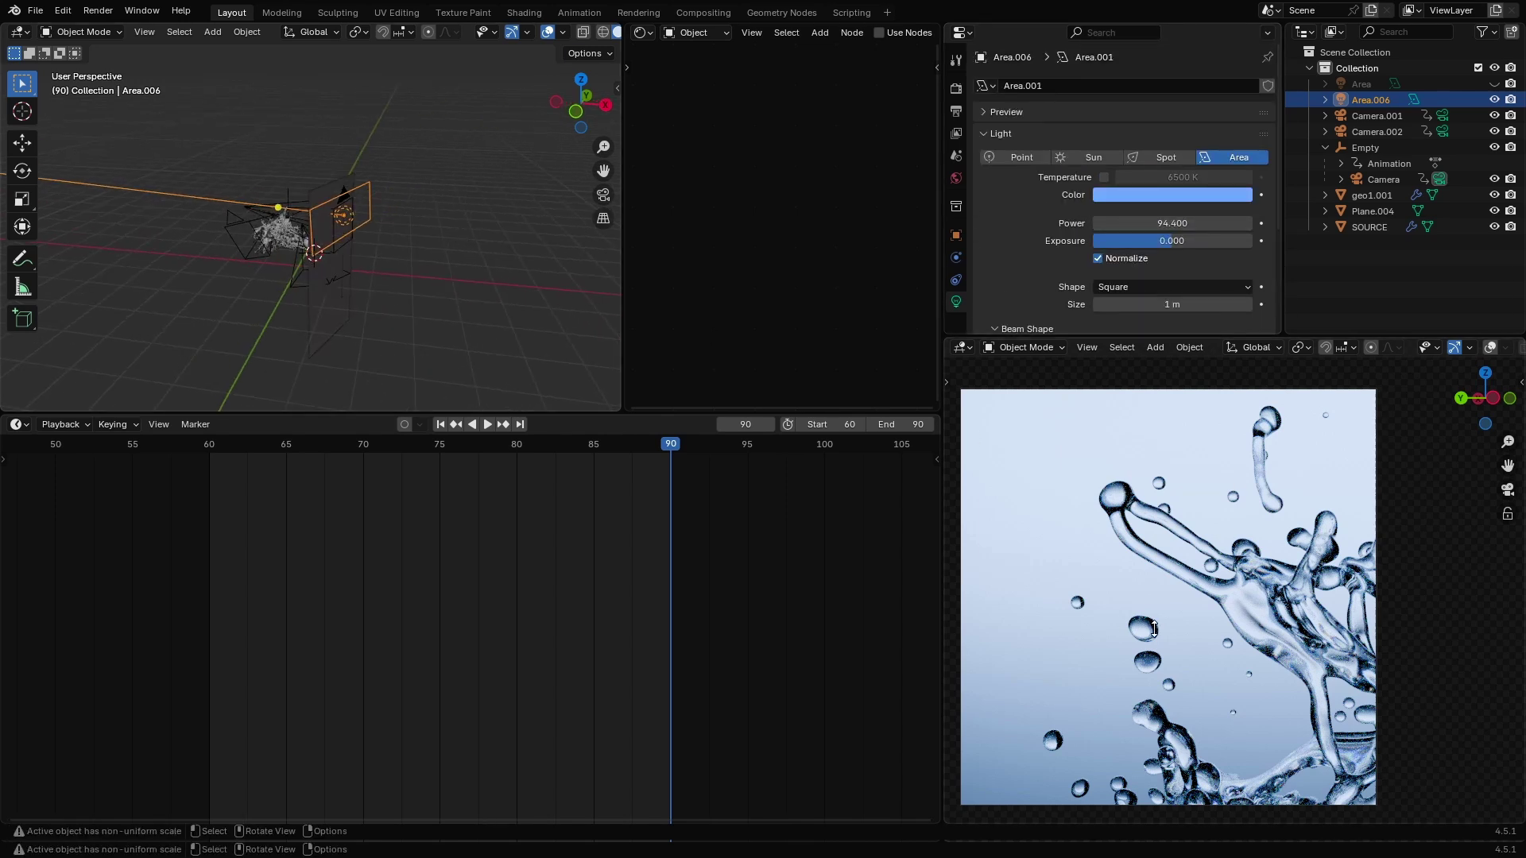
scroll(440, 340, up, 3)
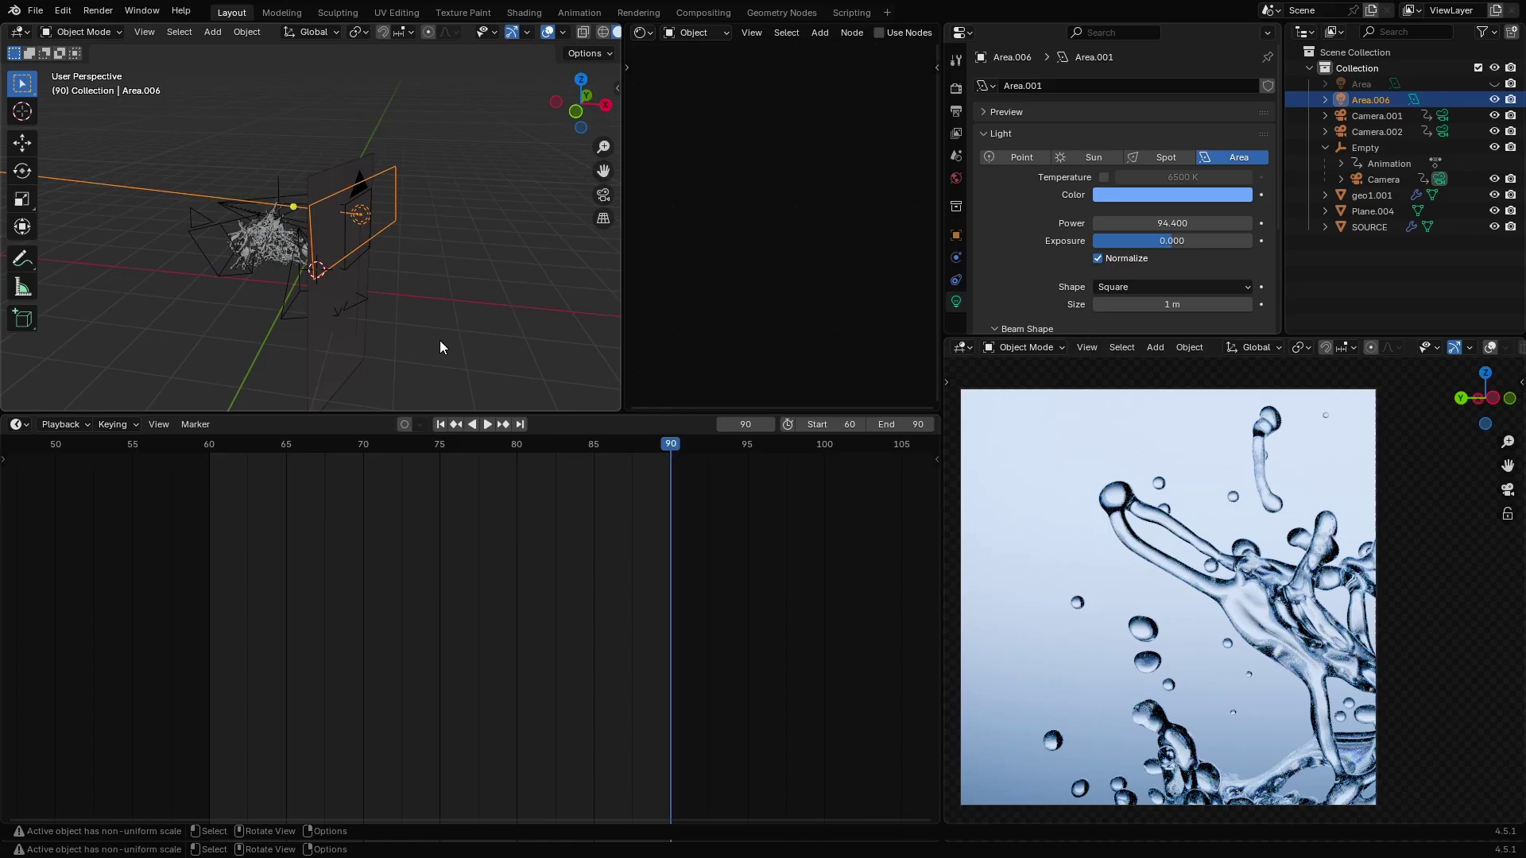
click(407, 318)
click(586, 83)
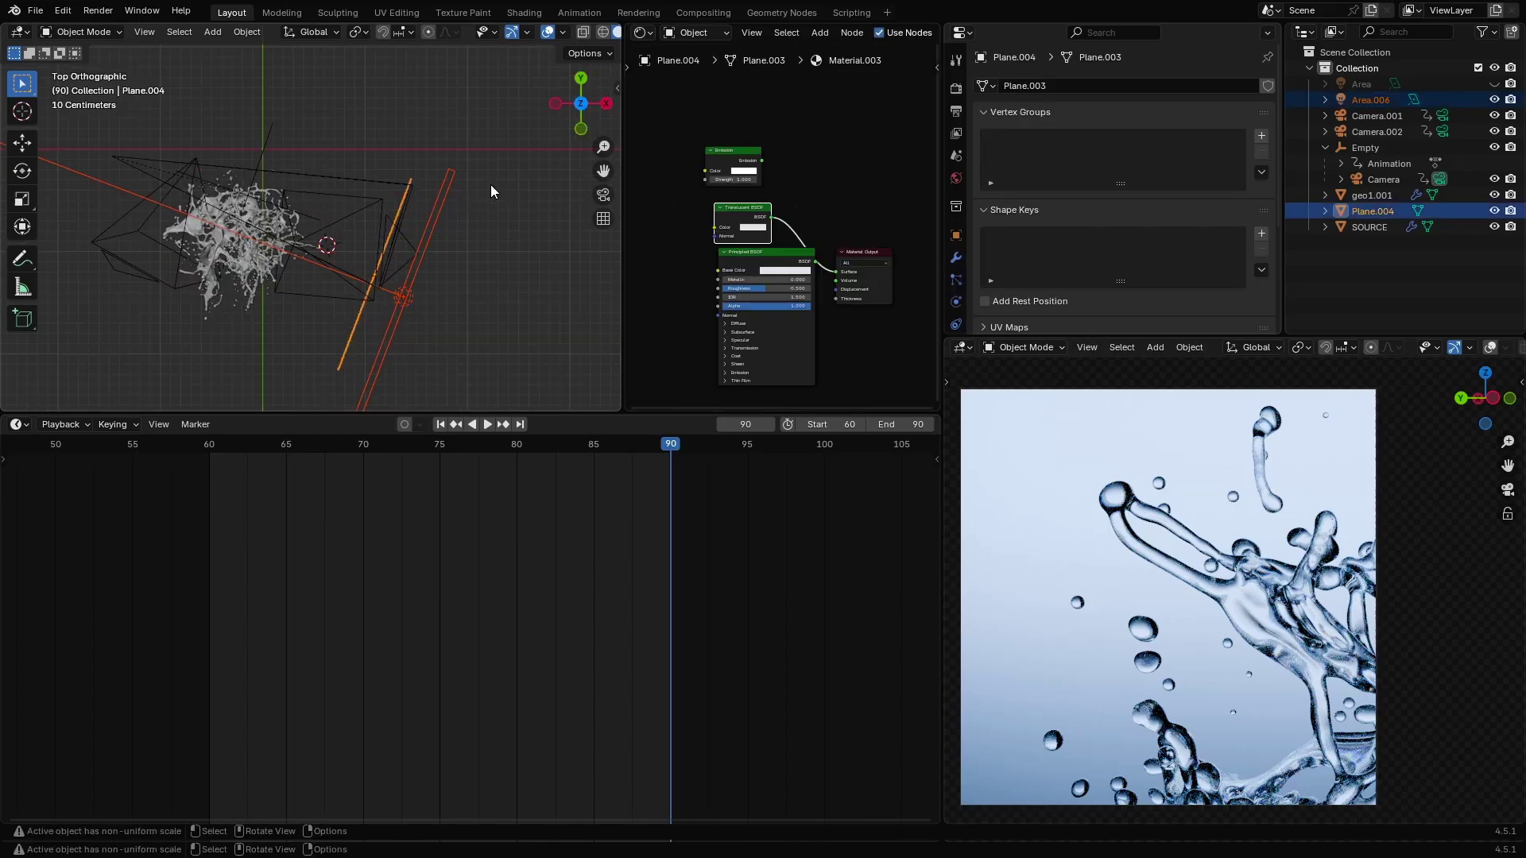
key(g)
key(y)
key(y)
key(x)
key(x)
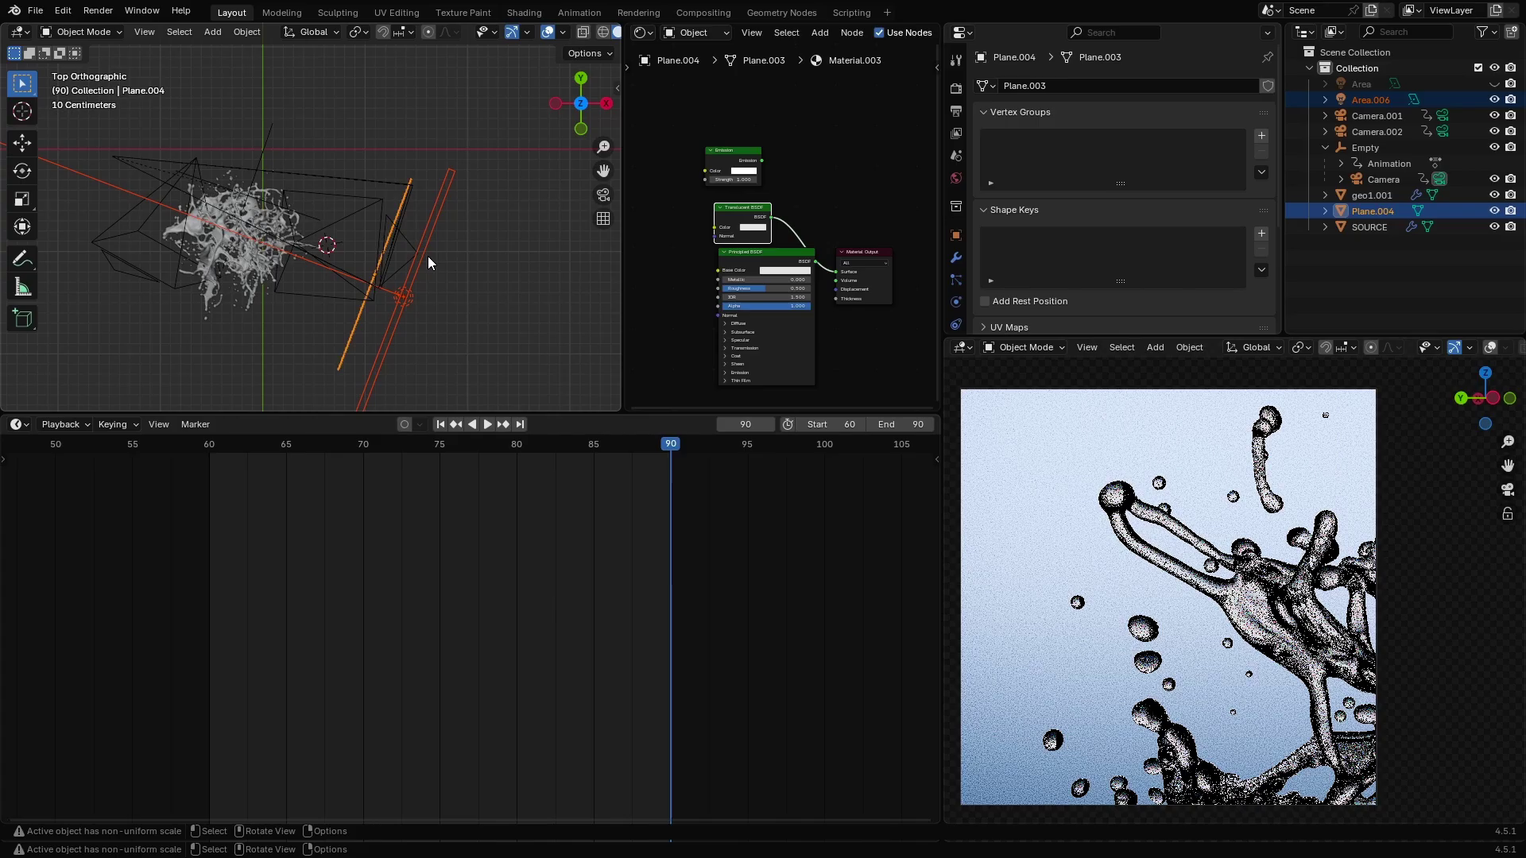
key(x)
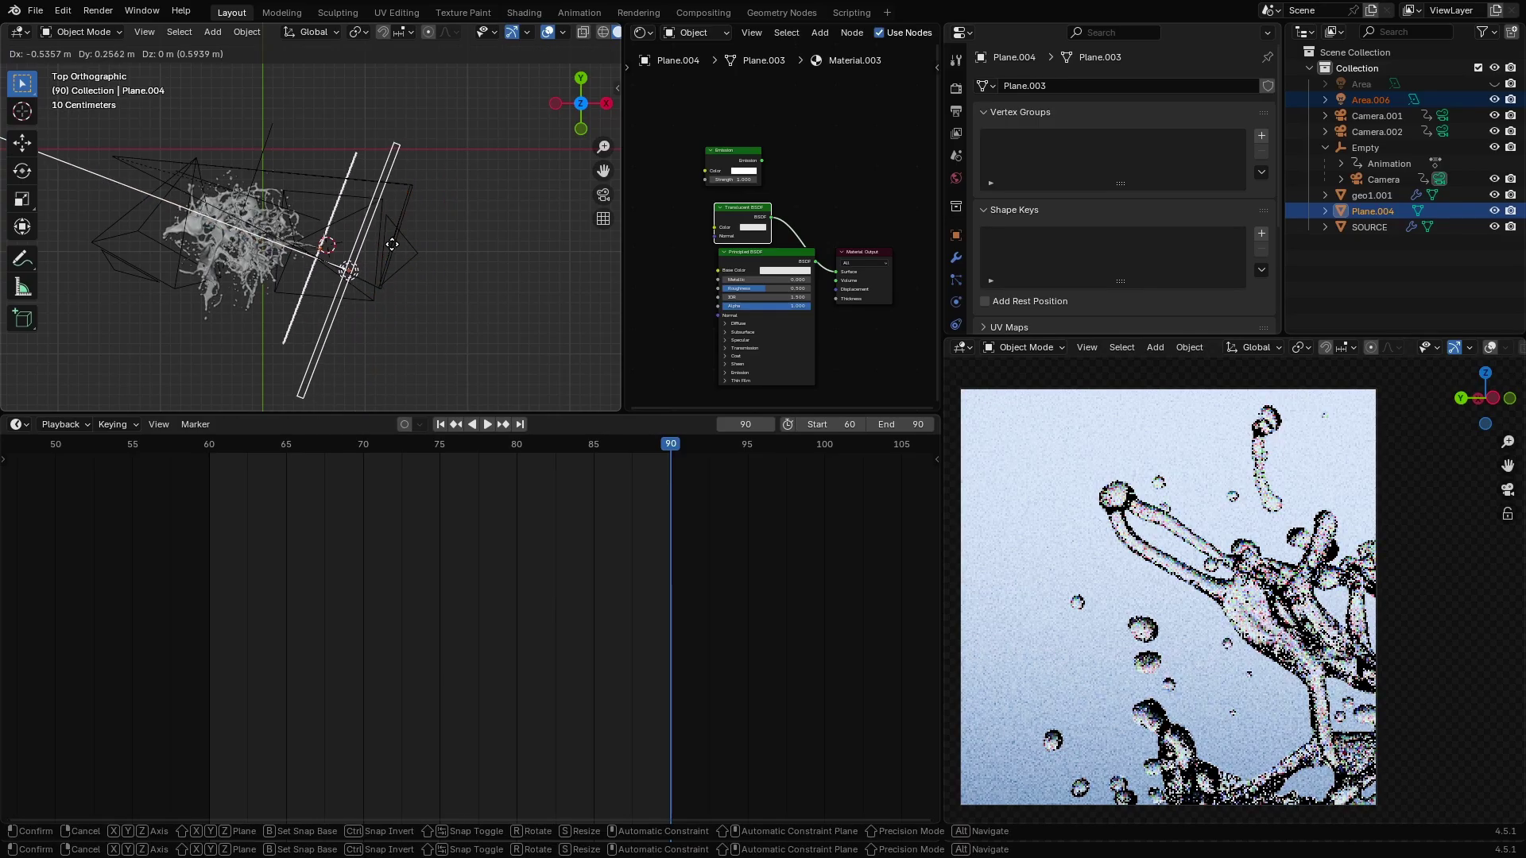
click(377, 235)
Try moving the backdrop plane and Area.006 light farther away from the splash, check the render, and undo that move.
scroll(1241, 580, up, 4)
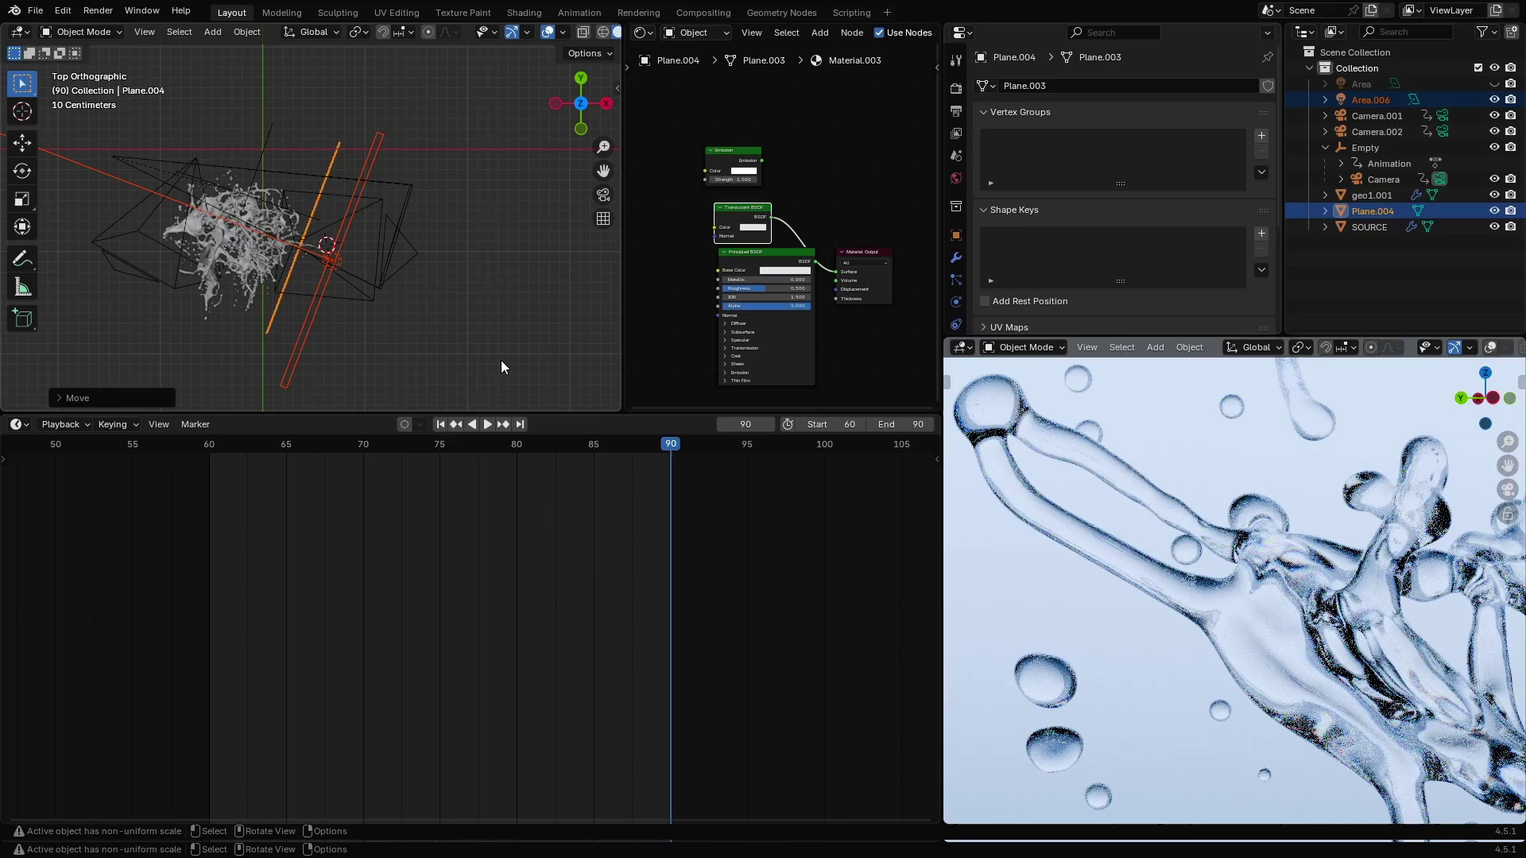
scroll(377, 246, down, 5)
key(g)
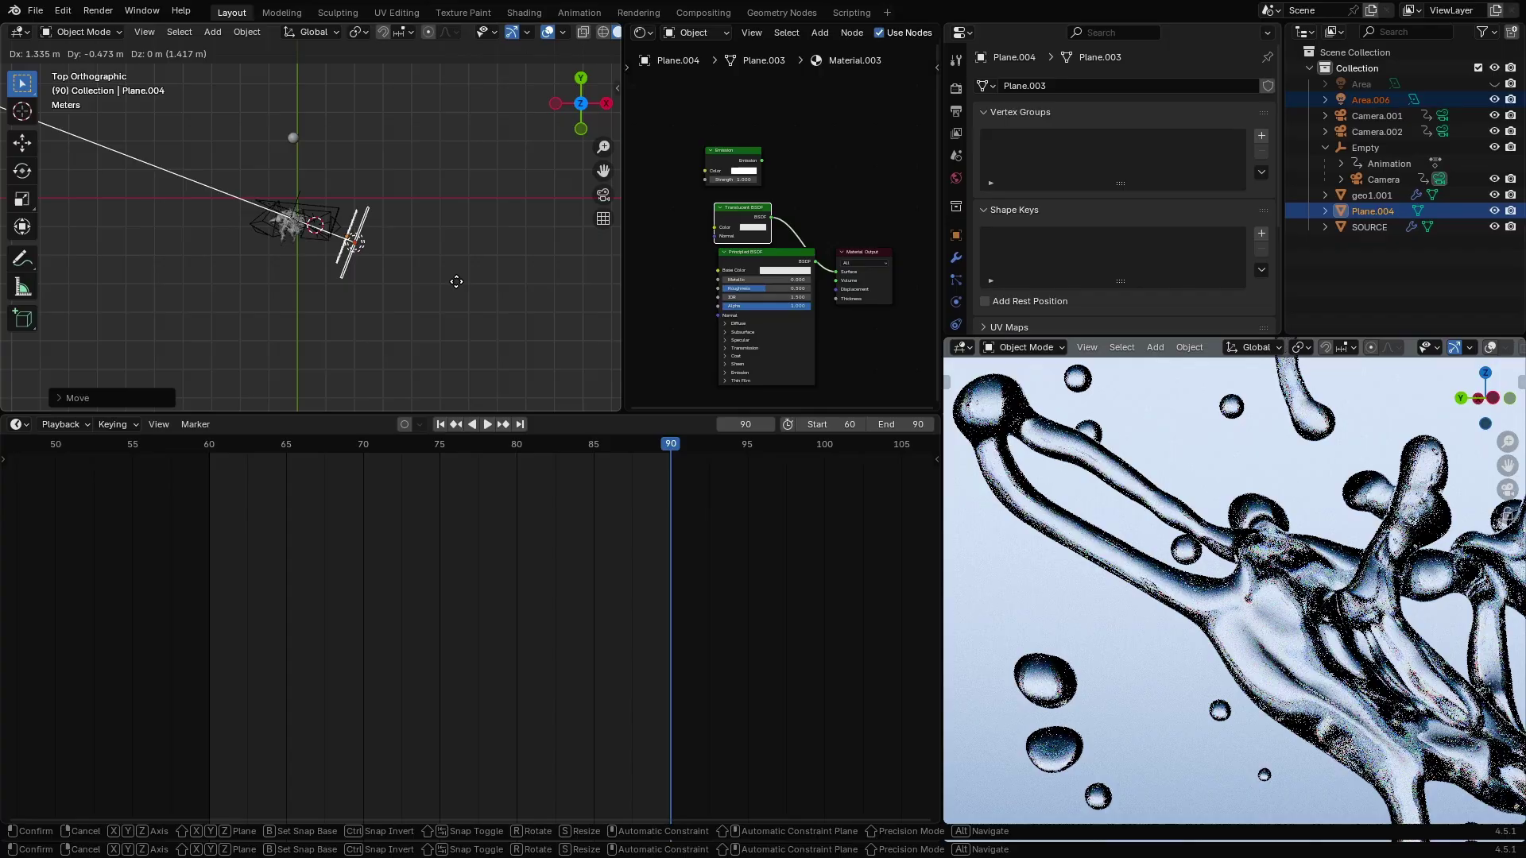
click(456, 282)
key(KP_0)
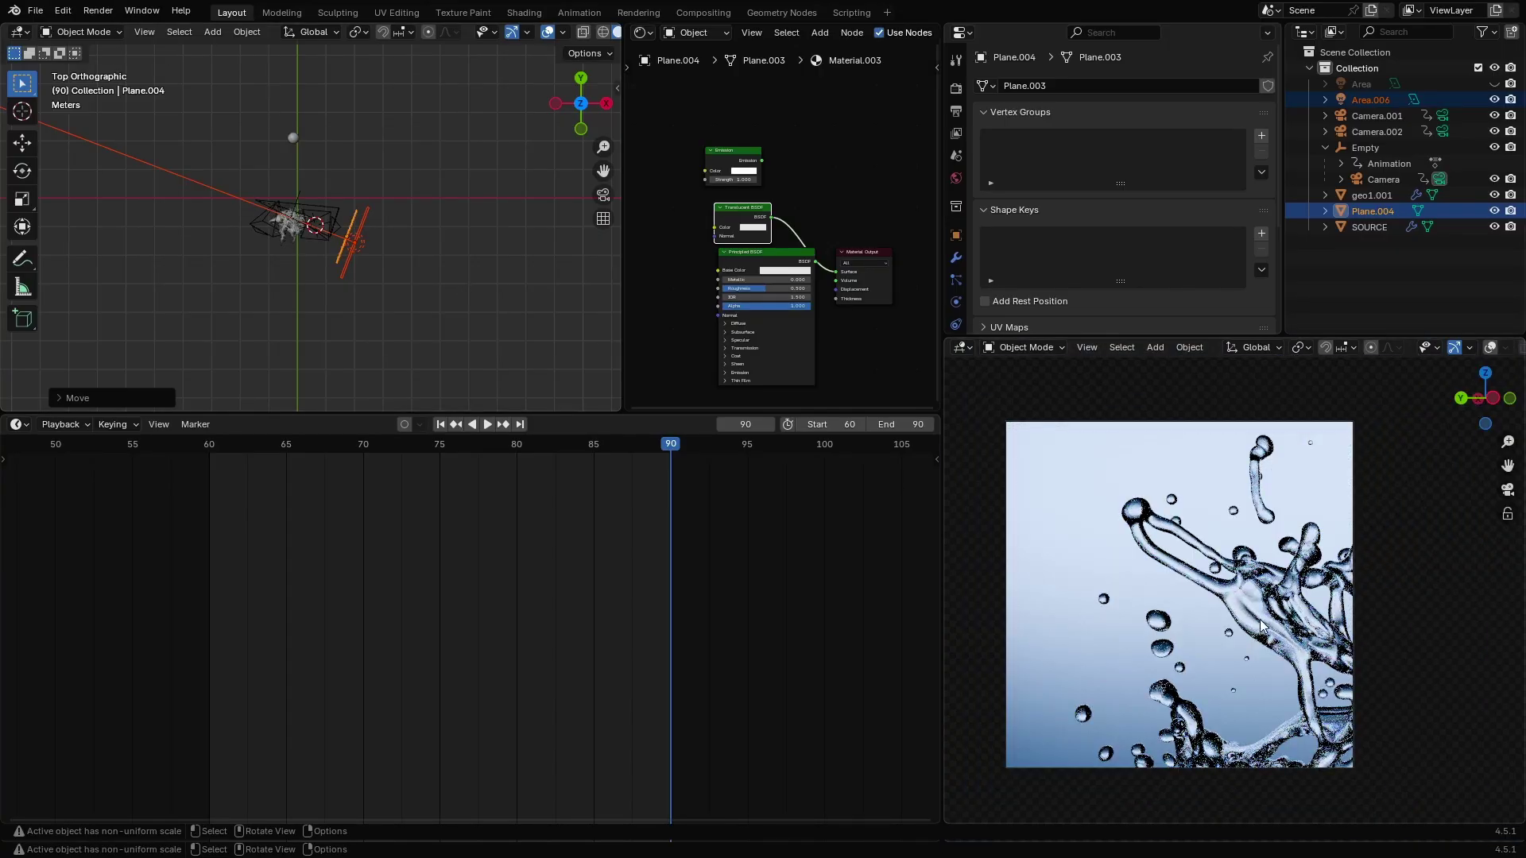
key(ctrl+z)
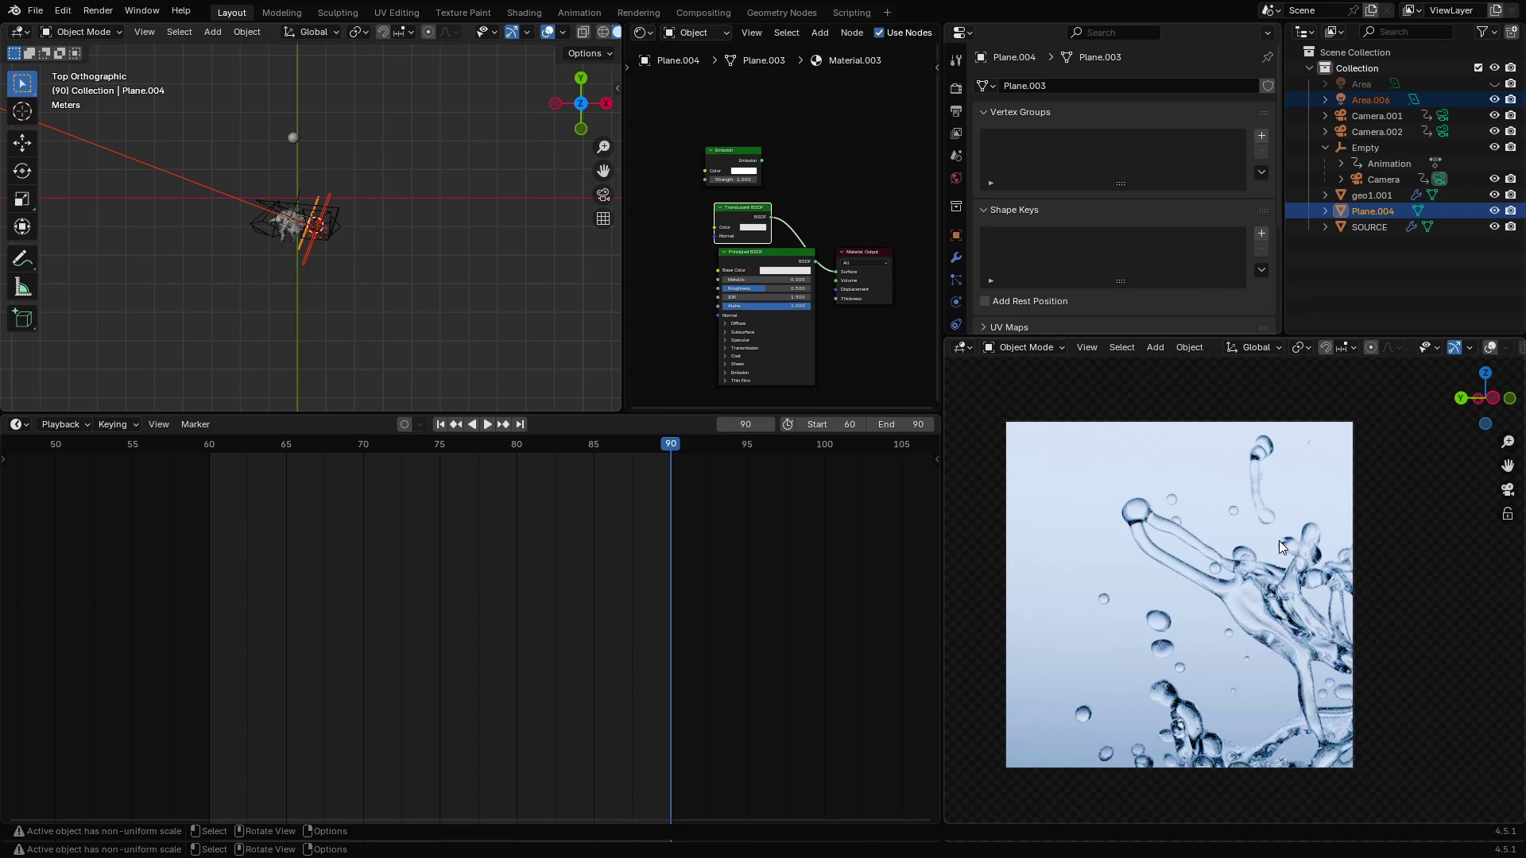
Toggle the Area light's visibility for comparison, and undo the move of the backdrop plane and Area.006 light toward the splash.
middle_drag(294, 260, 413, 159)
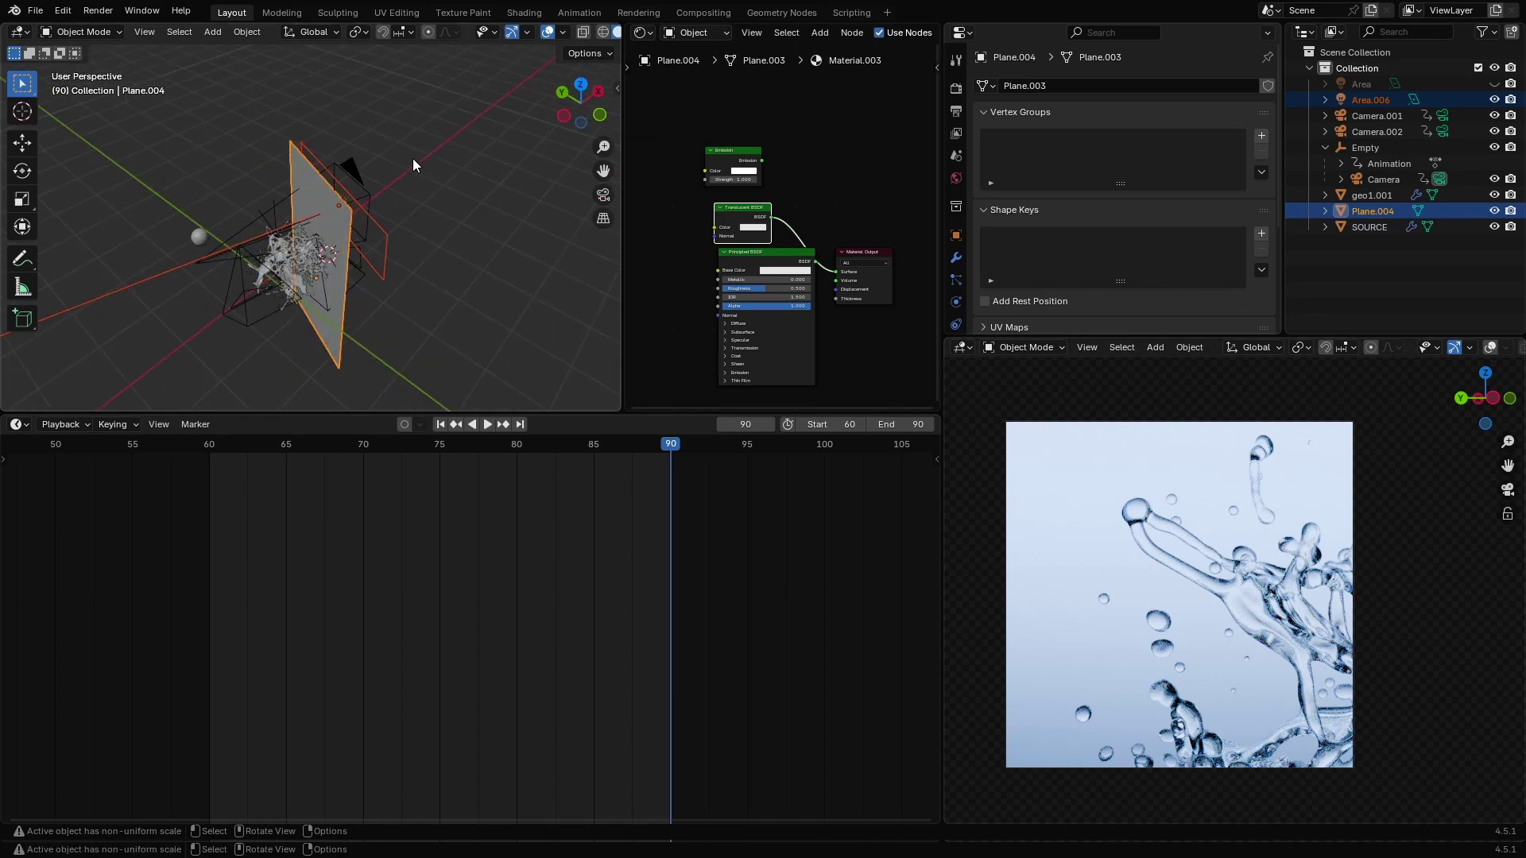
click(412, 159)
scroll(445, 159, up, 3)
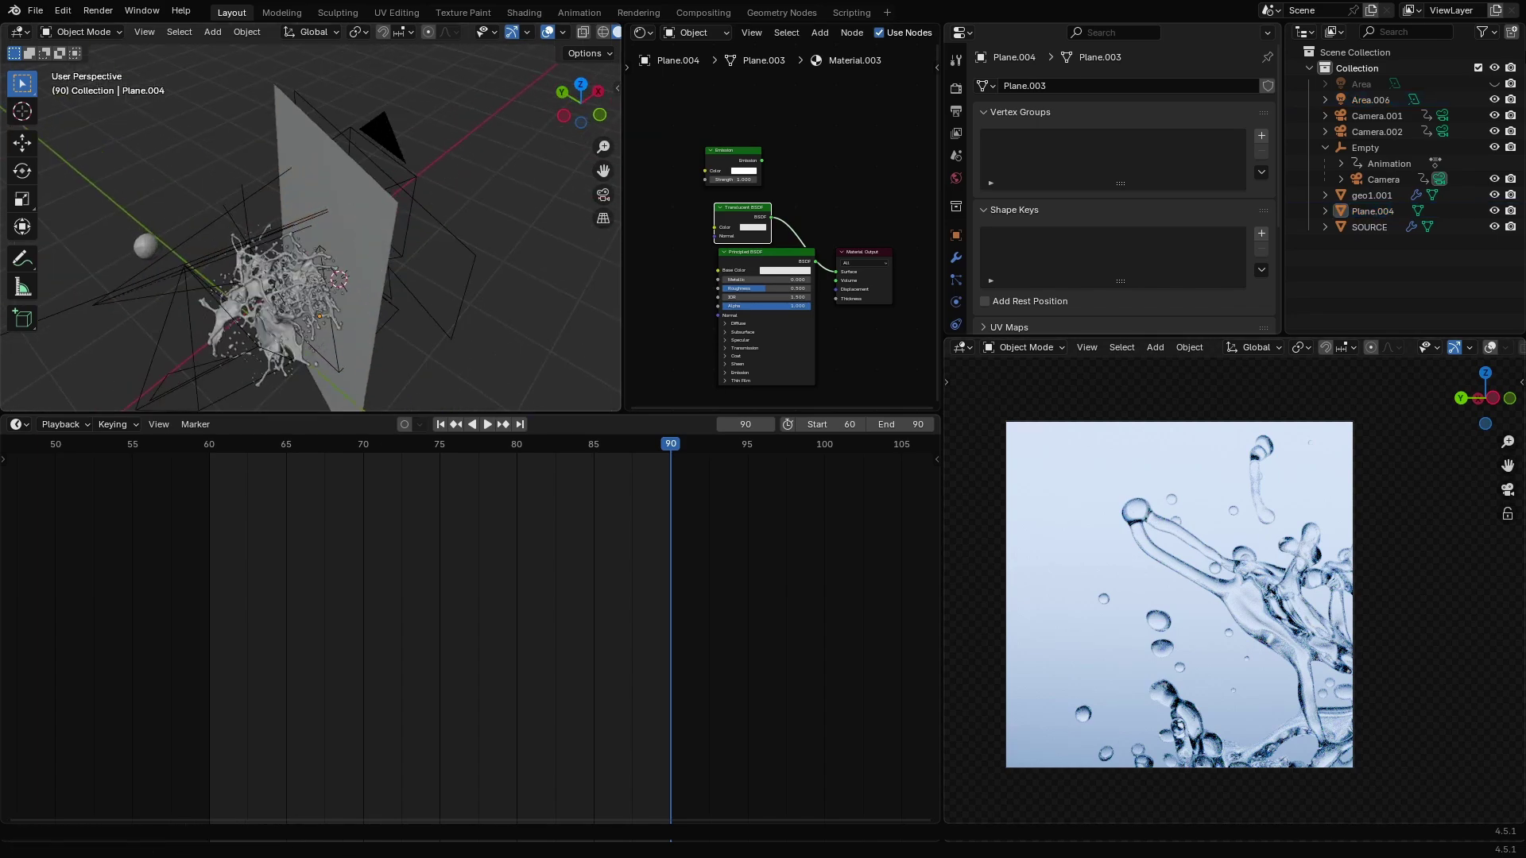
click(1496, 84)
scroll(1288, 602, up, 3)
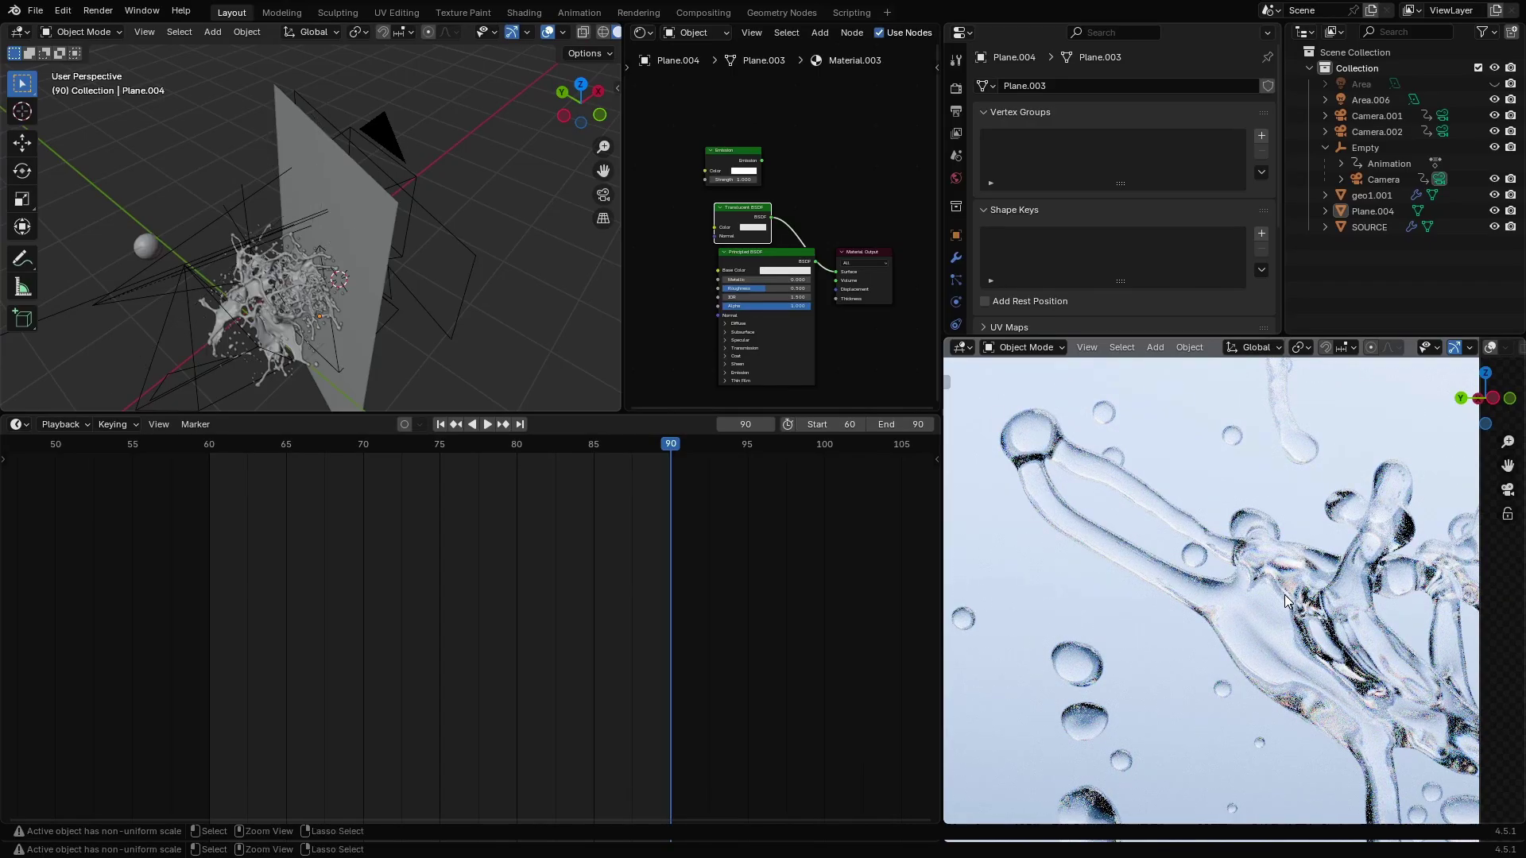
key(ctrl+z)
key(ctrl+z)
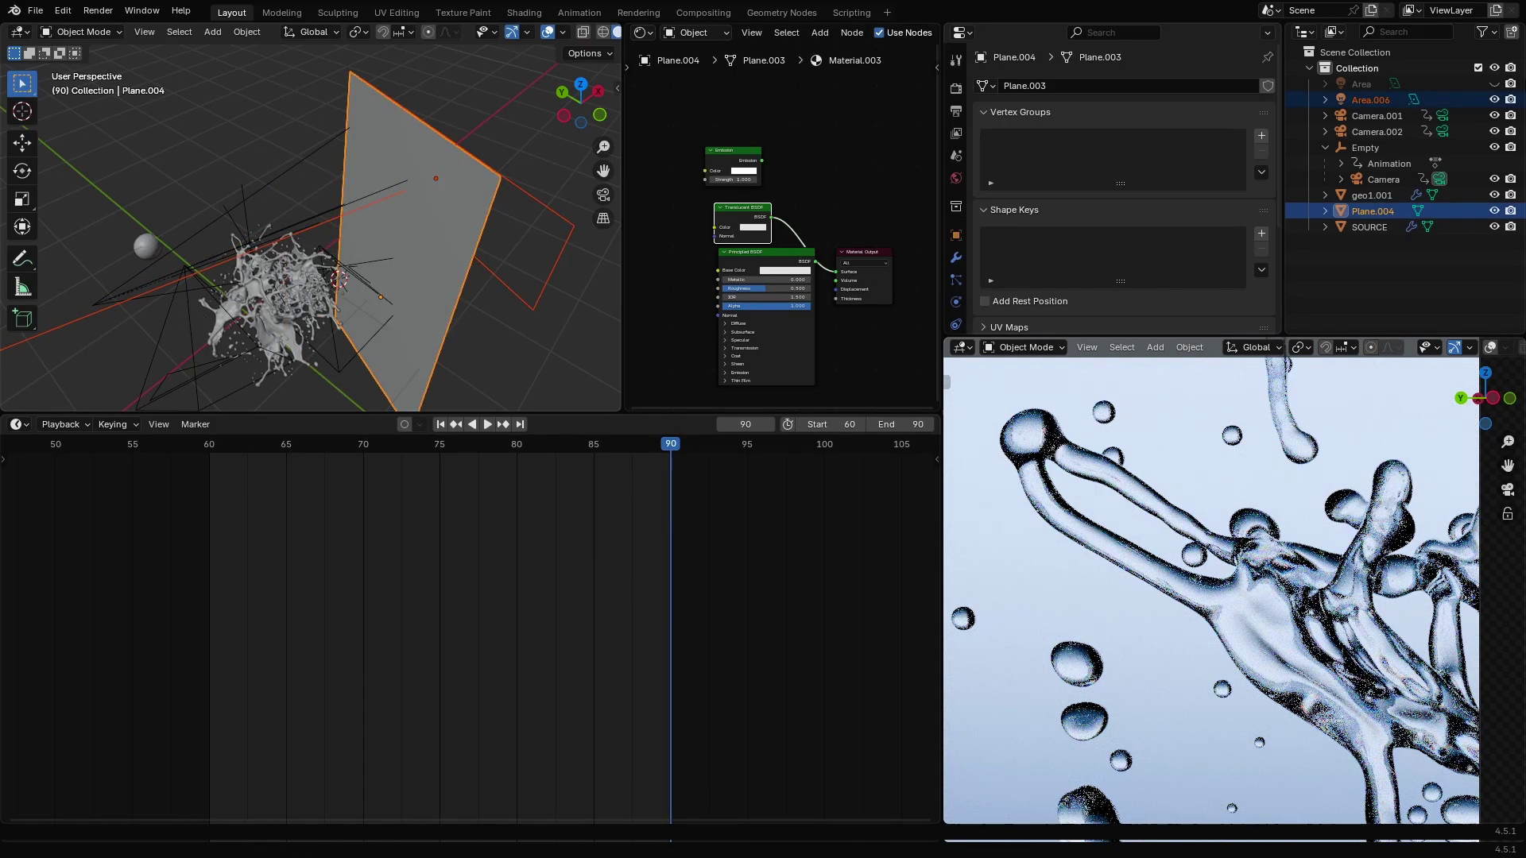
Show the Area light again, select it in the viewport, and toggle its visibility to compare the lighting on the splash.
click(1495, 85)
scroll(1317, 497, down, 3)
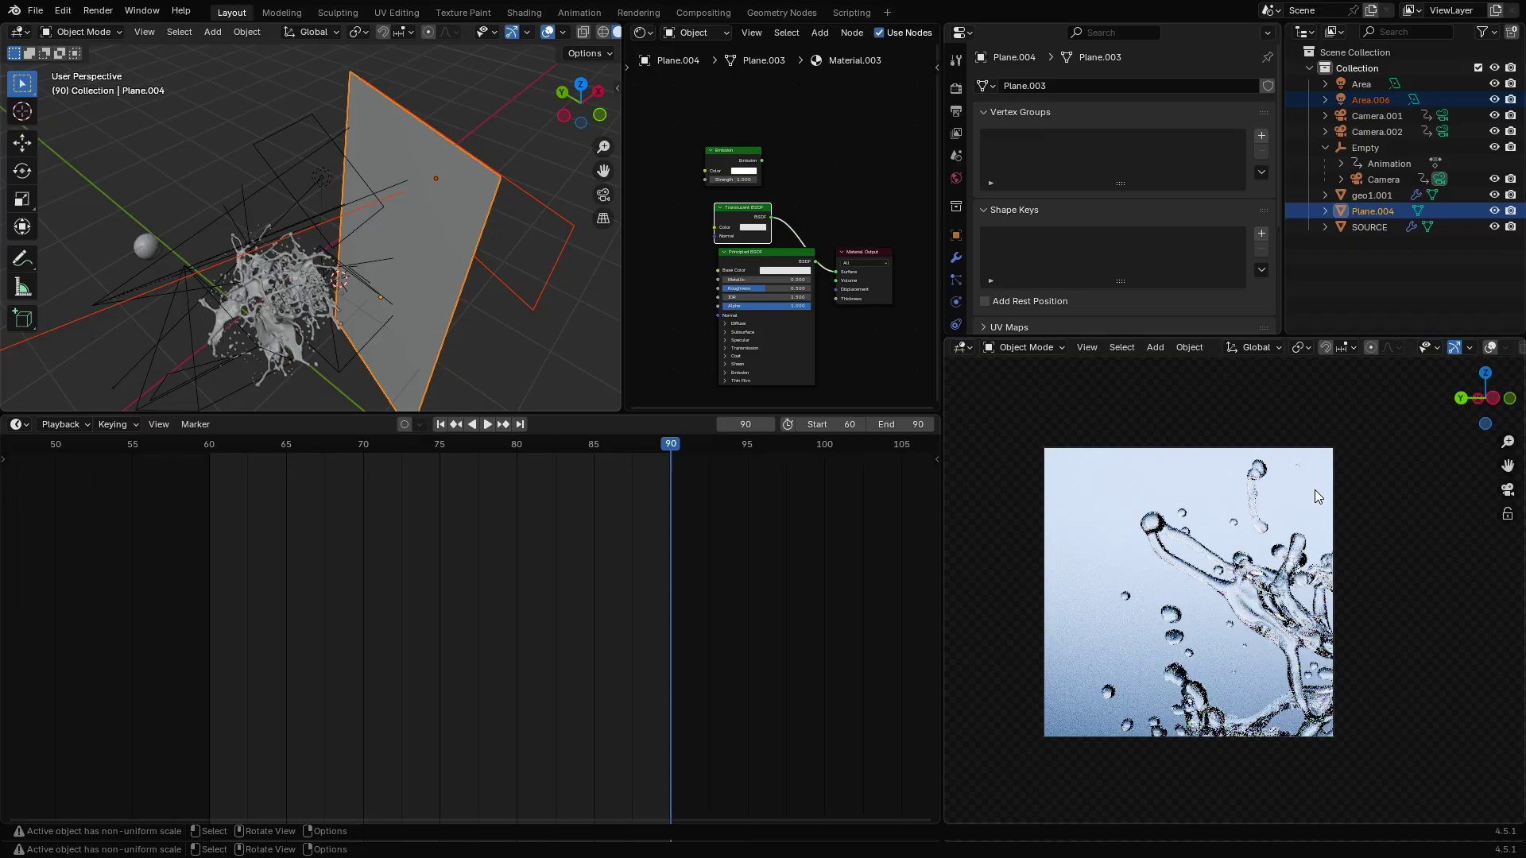
scroll(263, 213, up, 2)
click(327, 156)
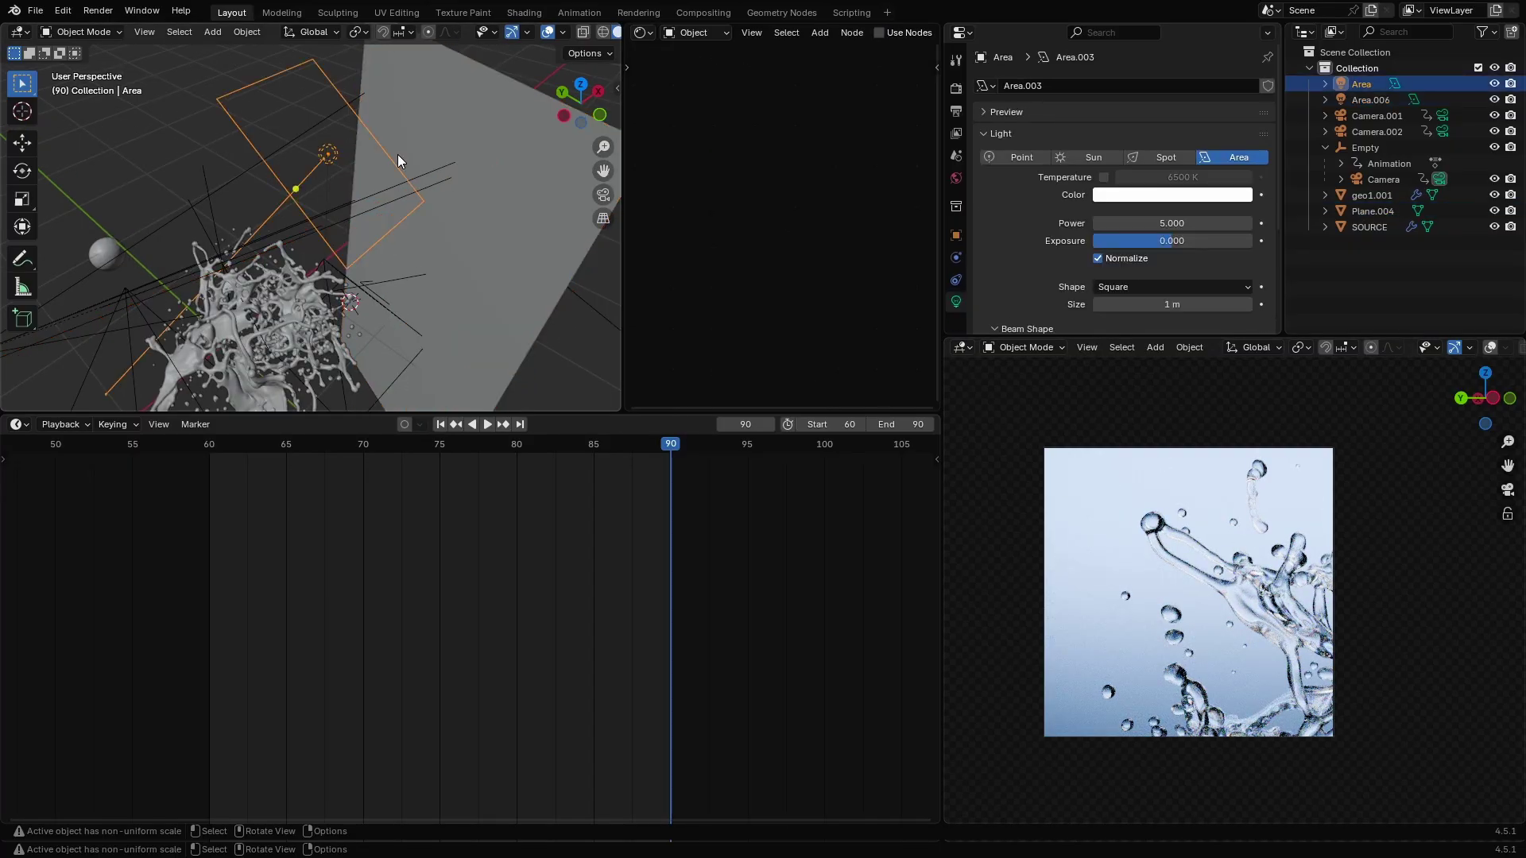
click(1495, 85)
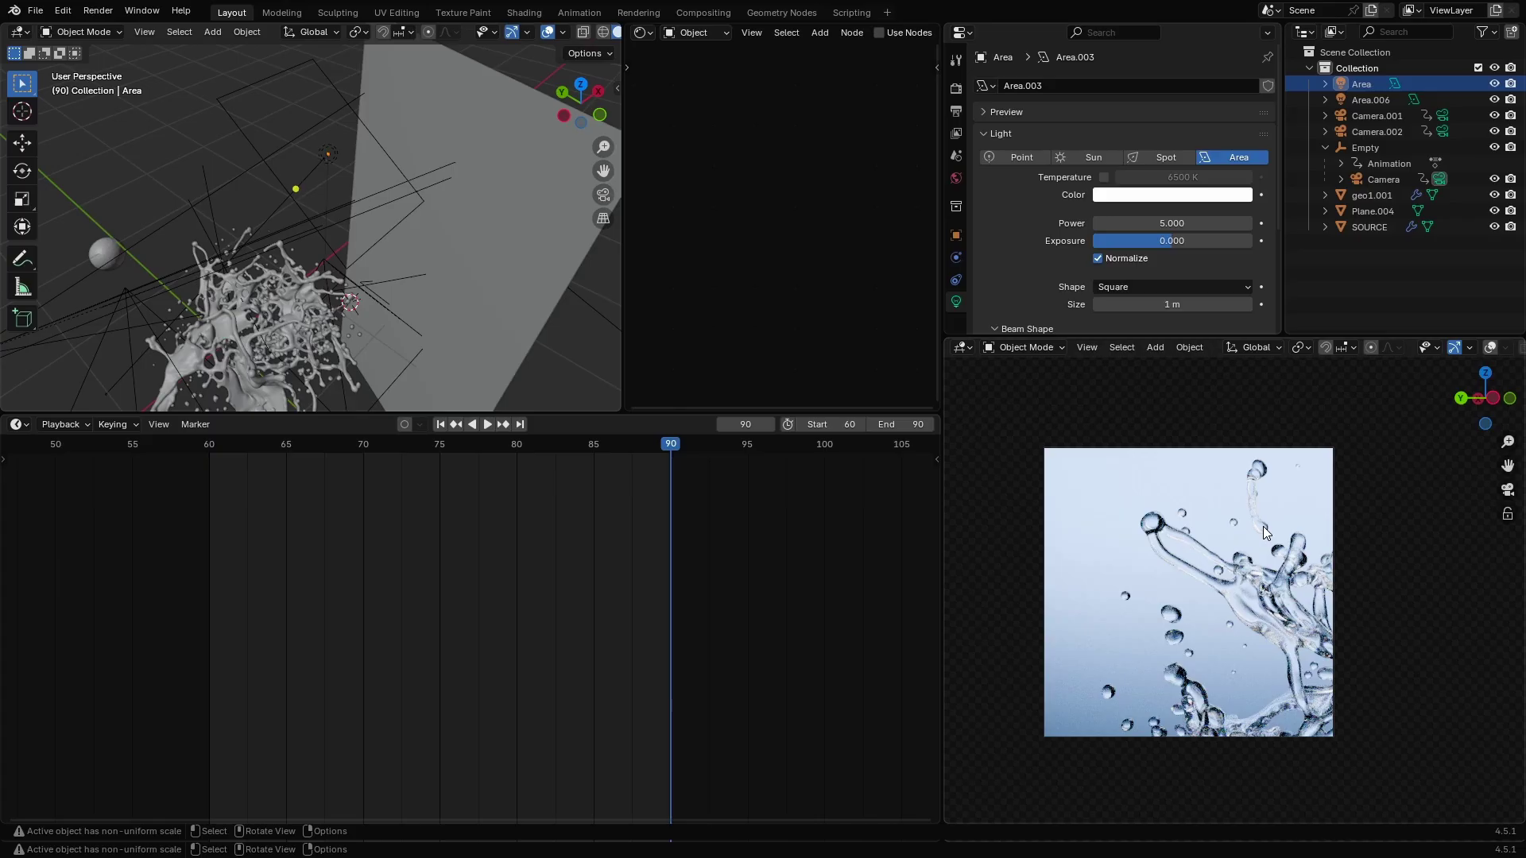
scroll(491, 229, down, 4)
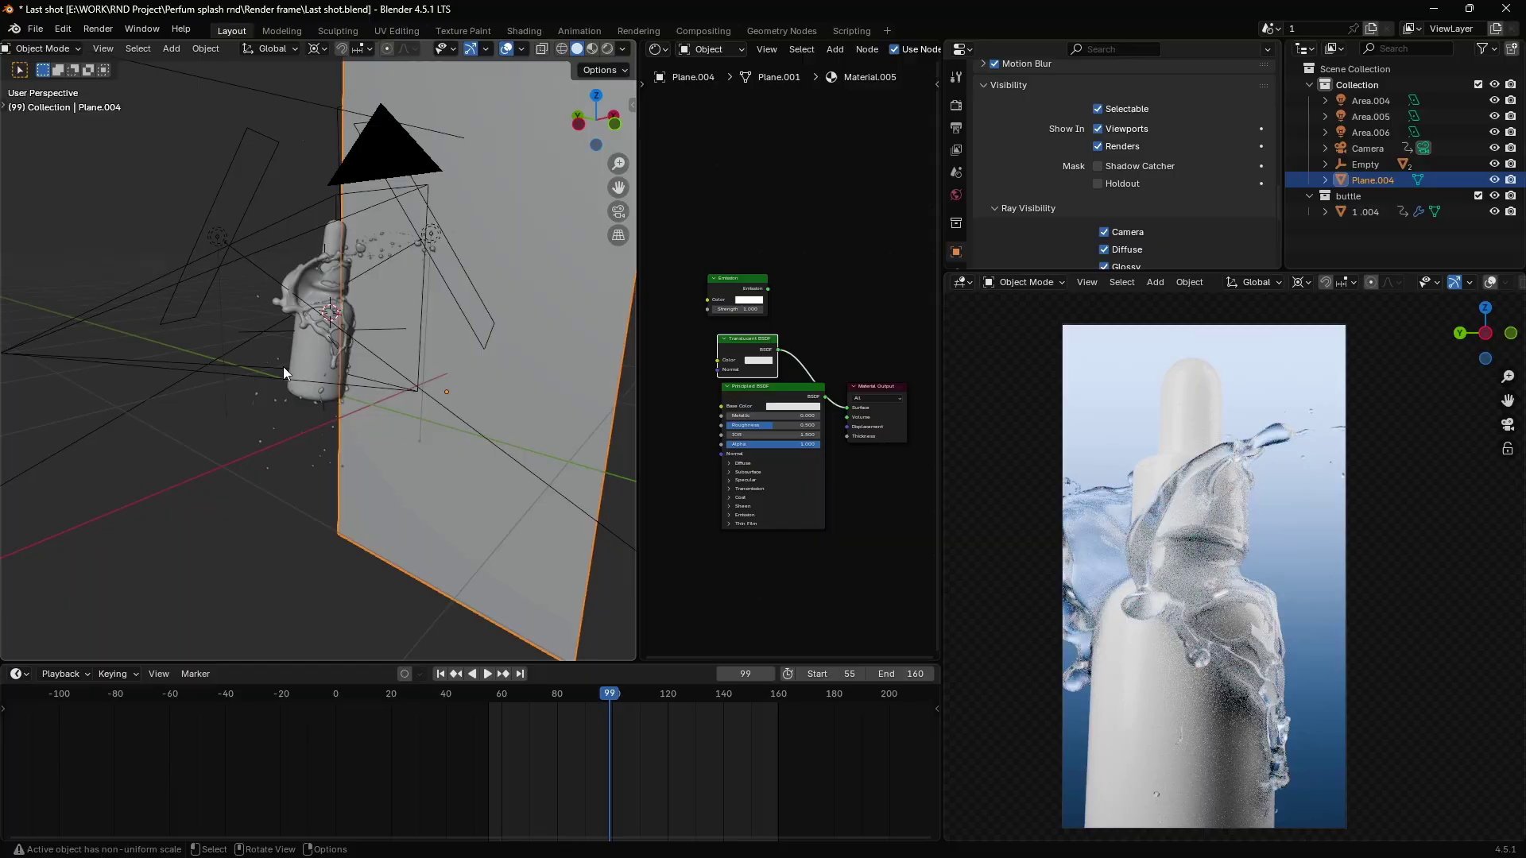
Select the bottle and enable Holdout in its object visibility settings.
middle_drag(283, 365, 318, 360)
click(337, 360)
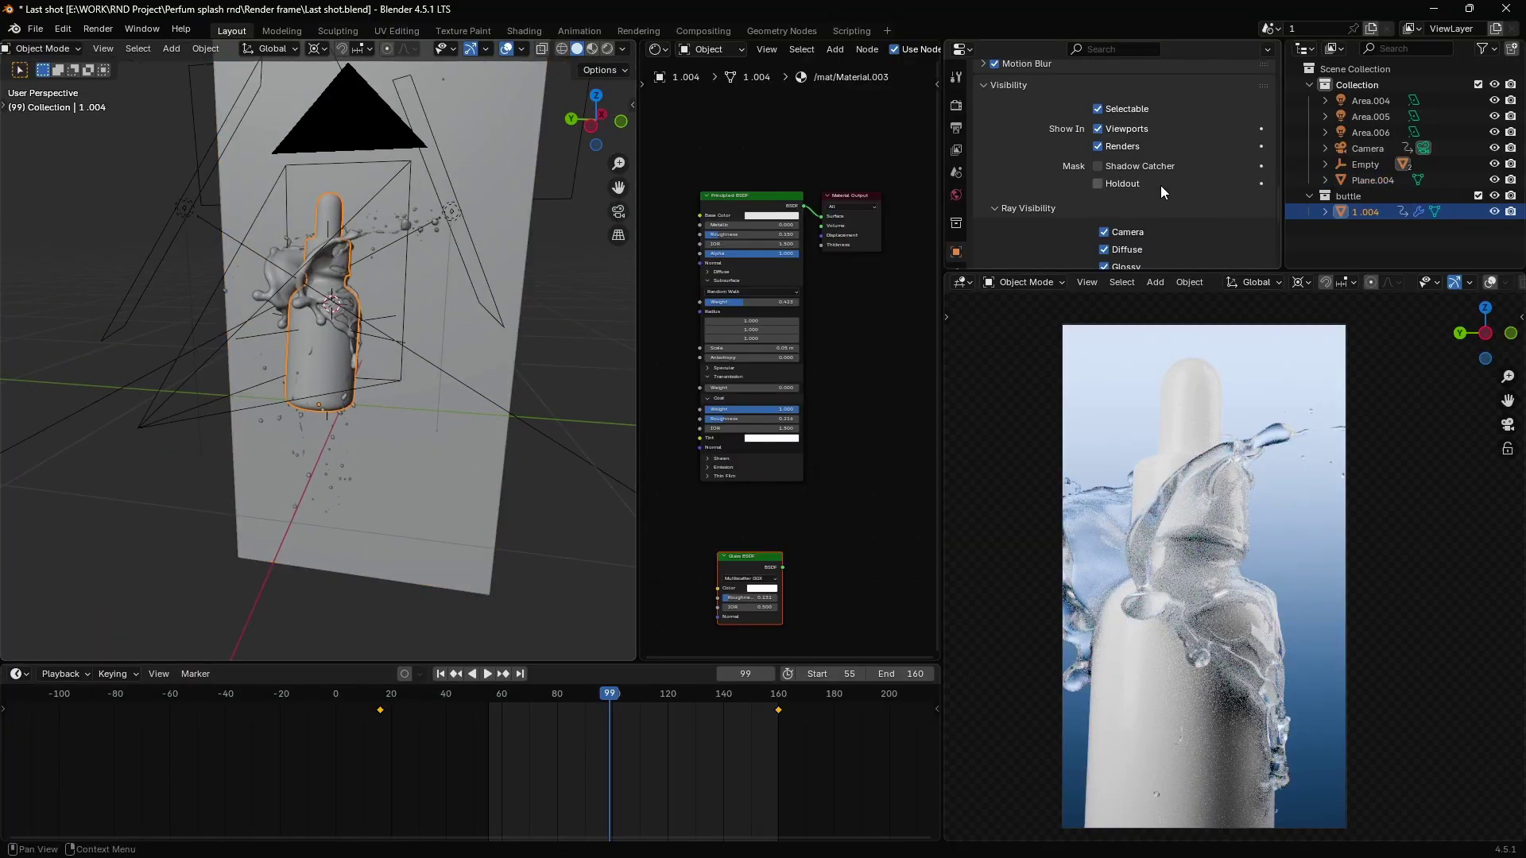
scroll(1160, 185, up, 1)
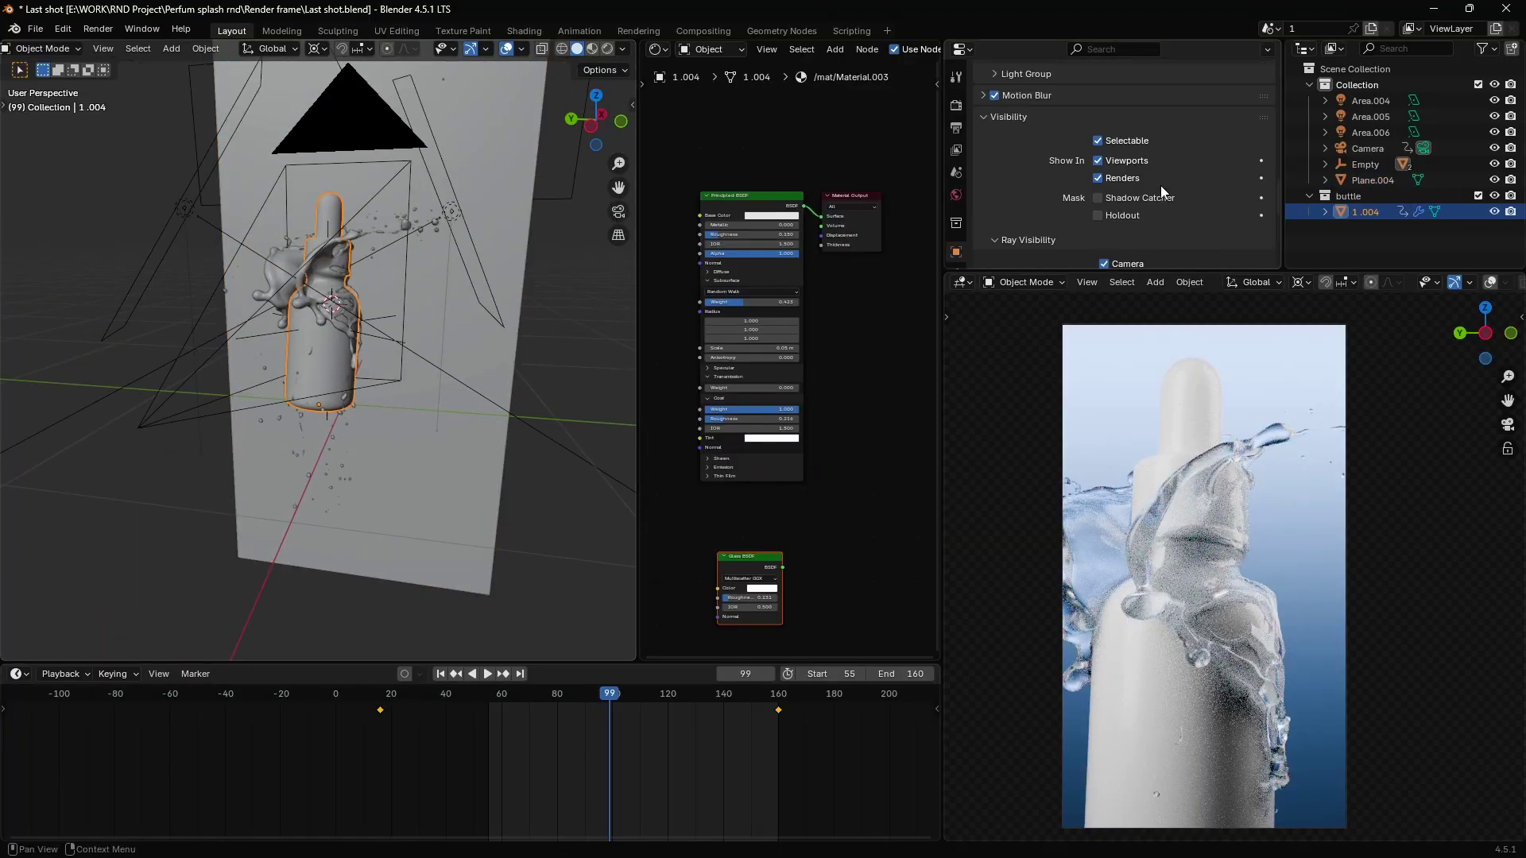
click(1099, 216)
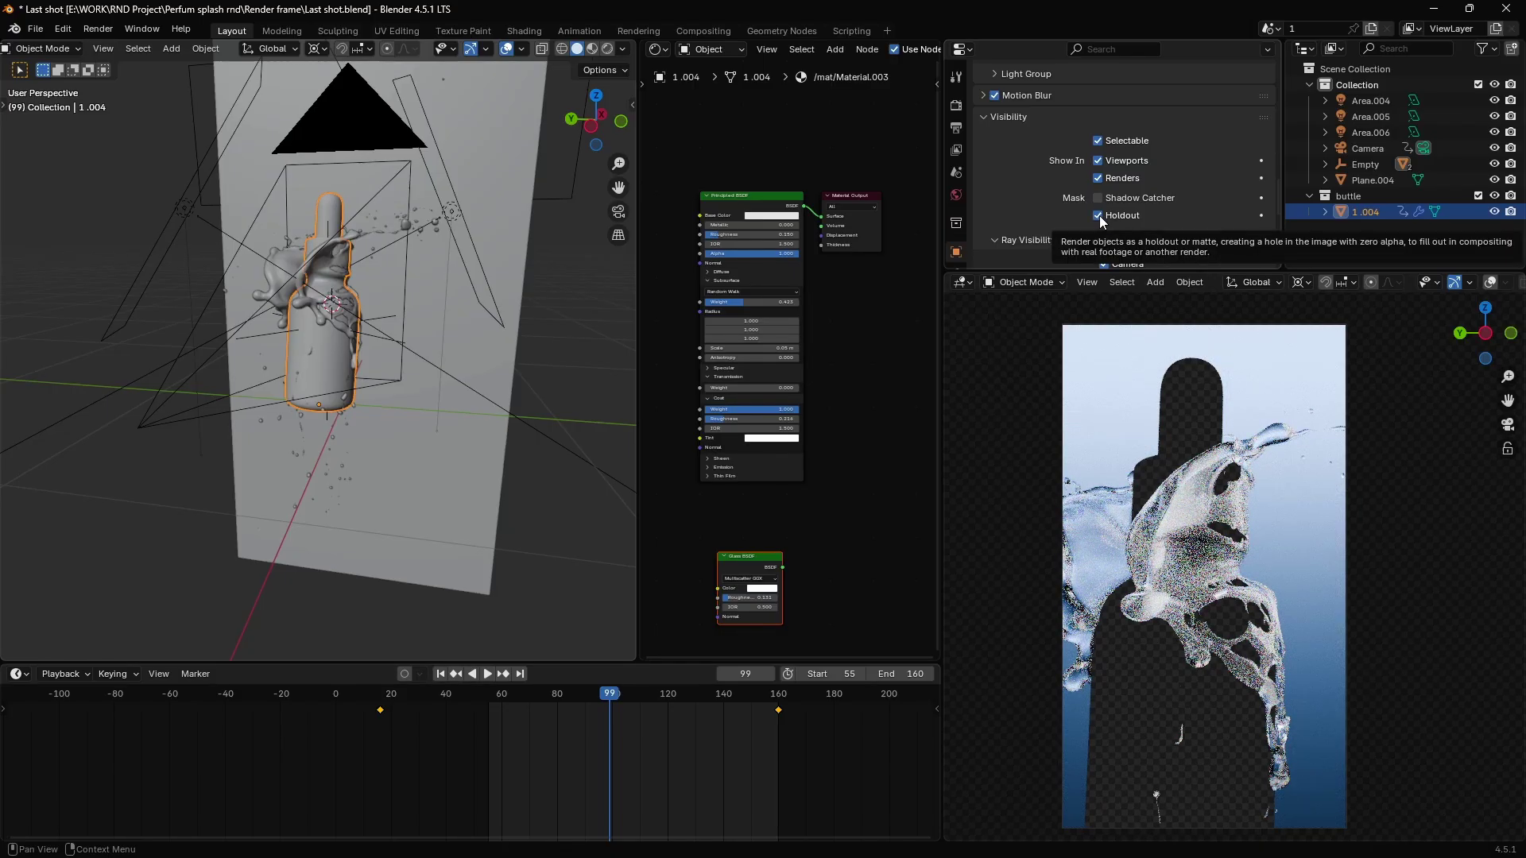
Select the backdrop plane behind the bottle and enable Holdout for it as well.
middle_drag(332, 348, 506, 308)
click(531, 295)
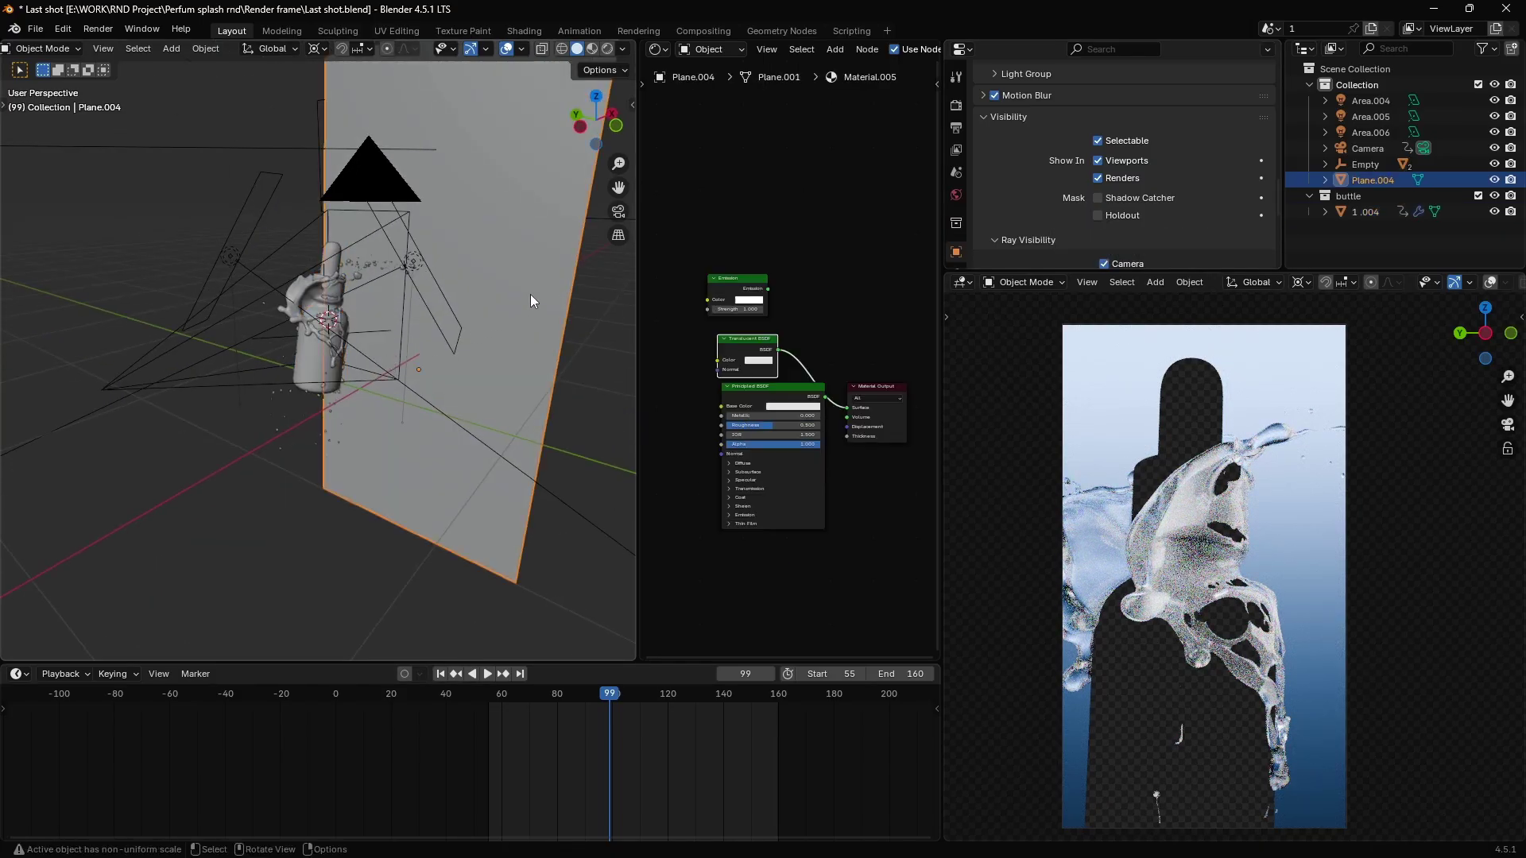
click(1099, 215)
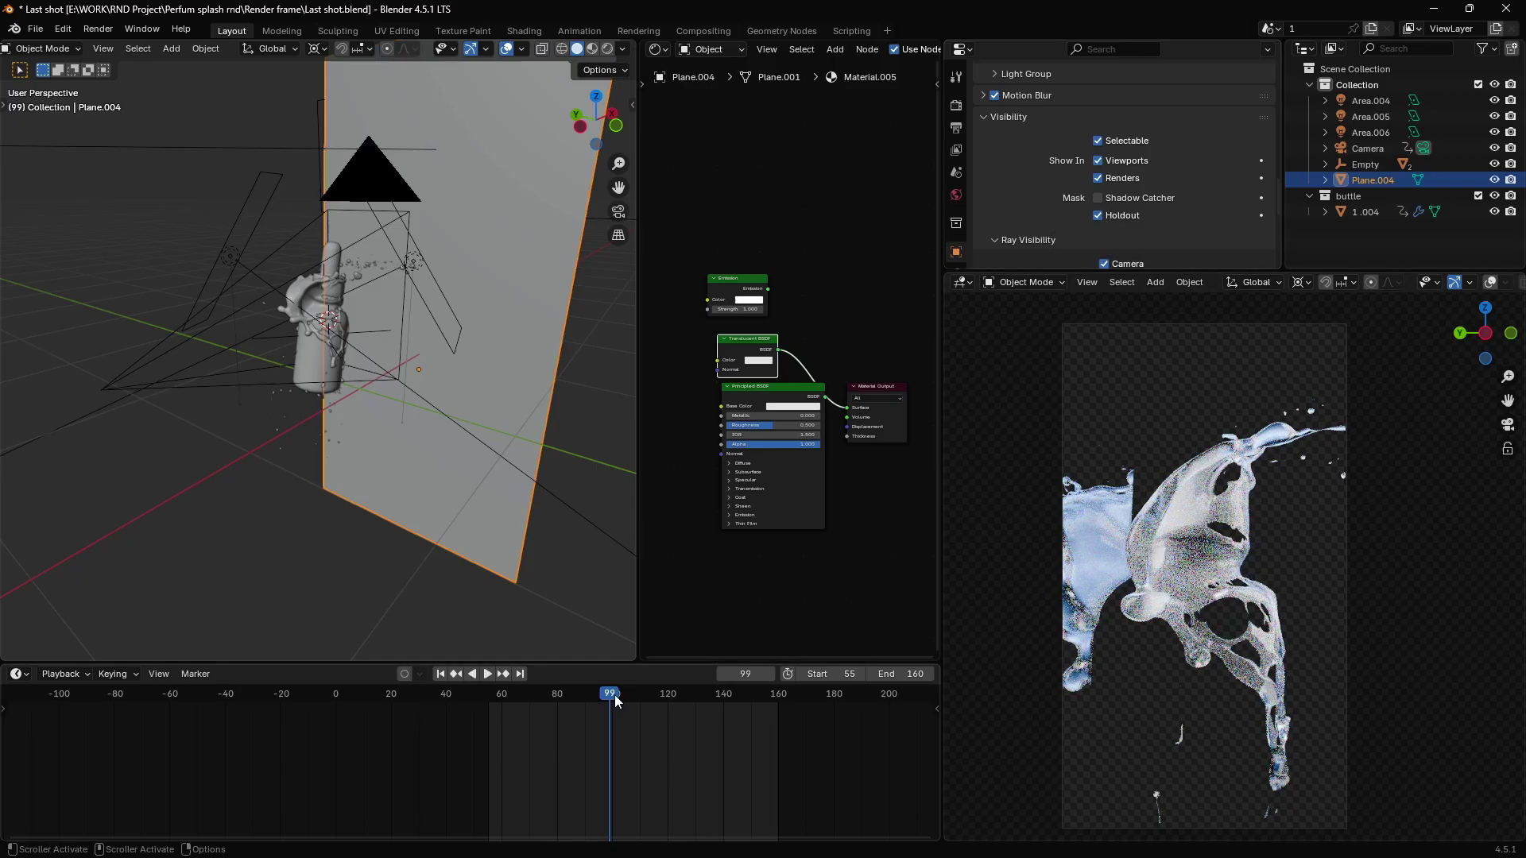
Scrub to frame 94 and inspect the water's reflections and refractions of the bottle up close in the rendered view.
mouse_move(616, 699)
mouse_down()
mouse_move(662, 699)
mouse_move(597, 709)
mouse_up()
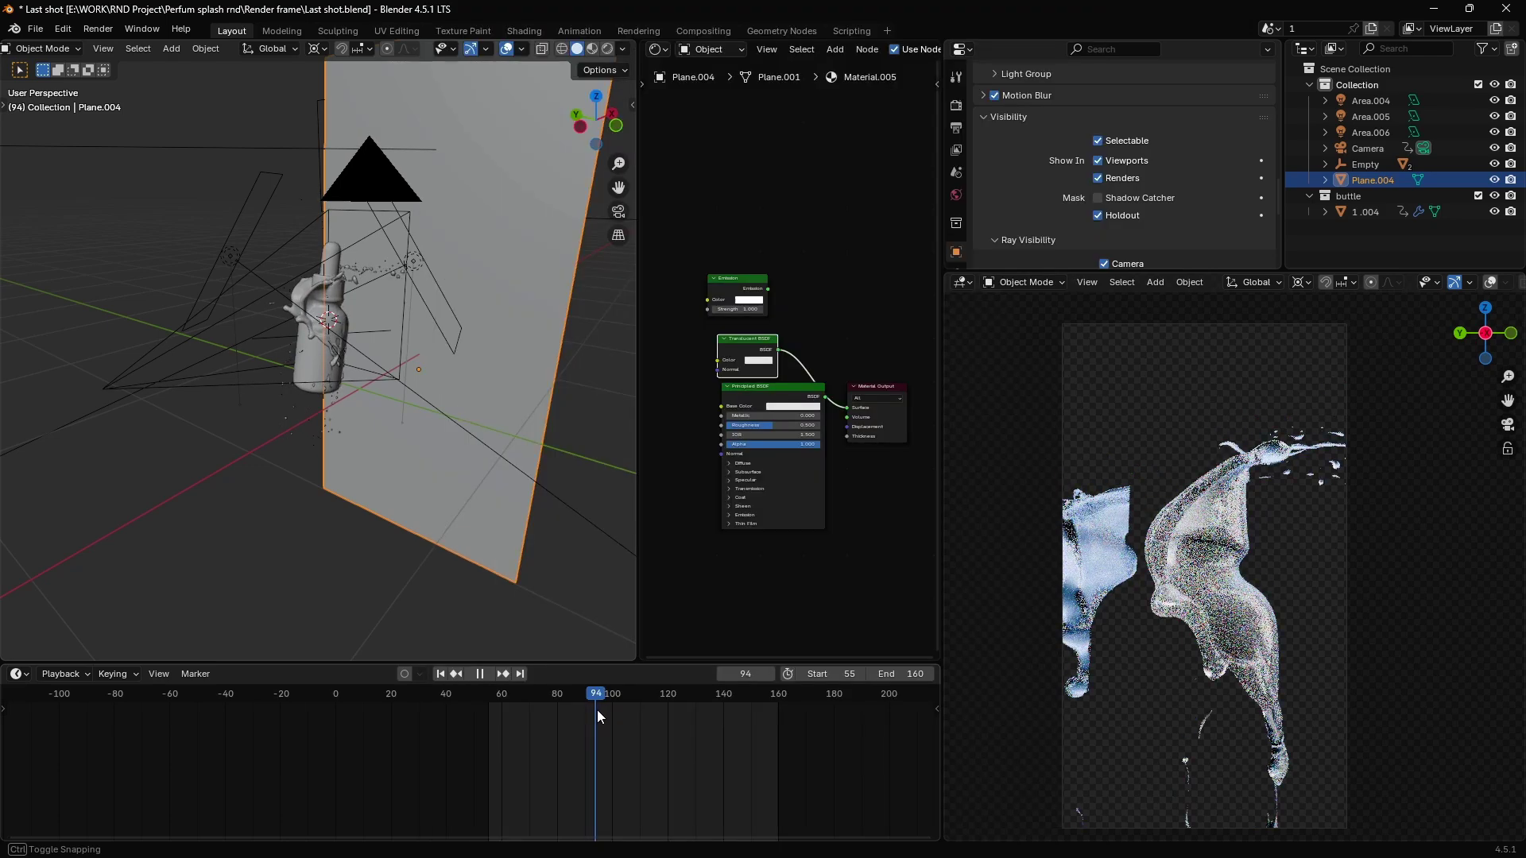
scroll(1216, 609, up, 3)
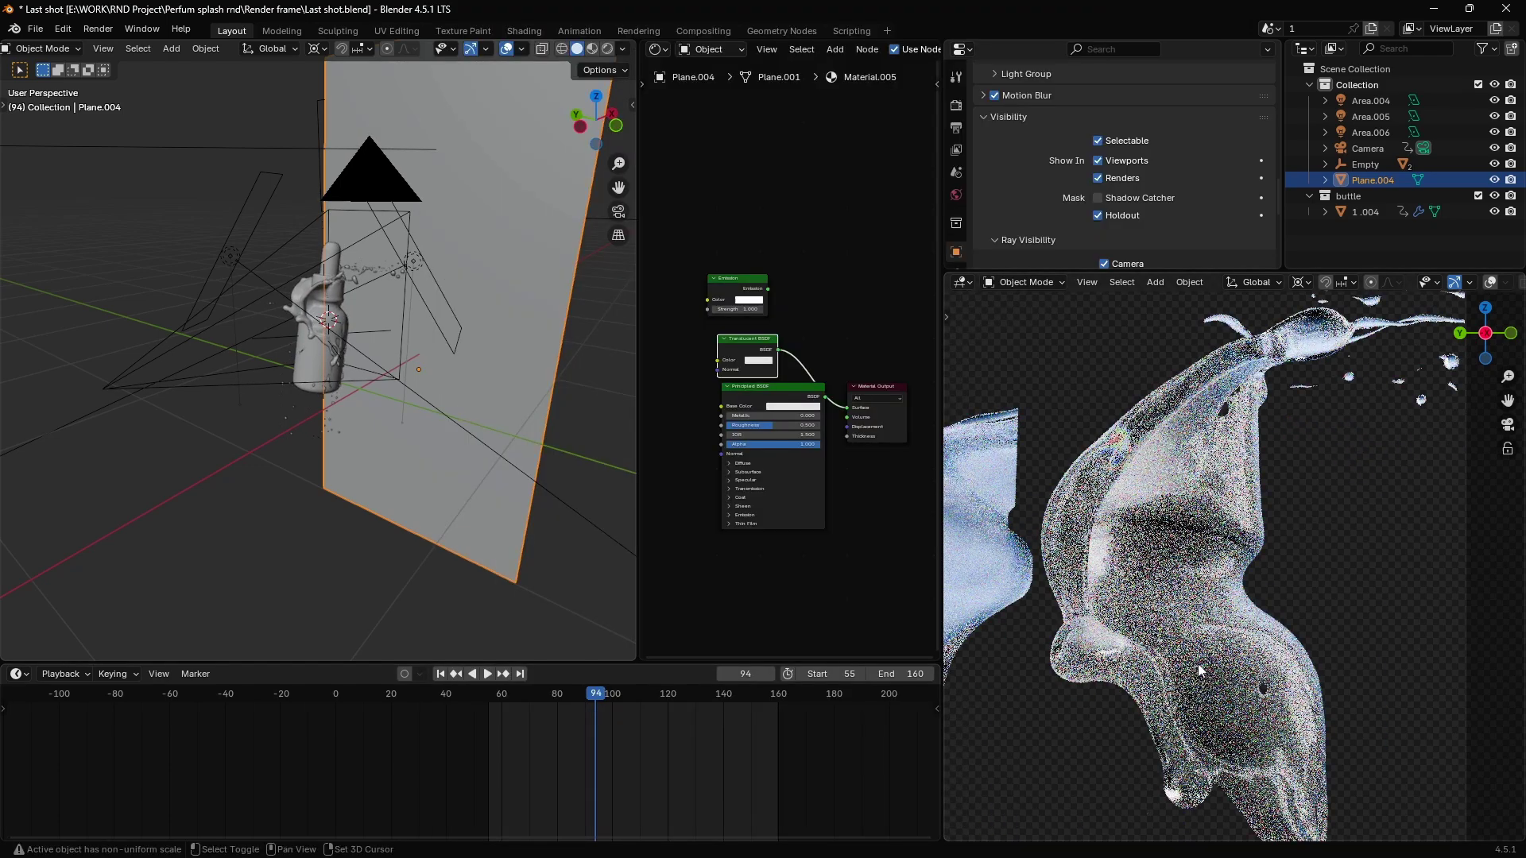
scroll(1232, 604, up, 2)
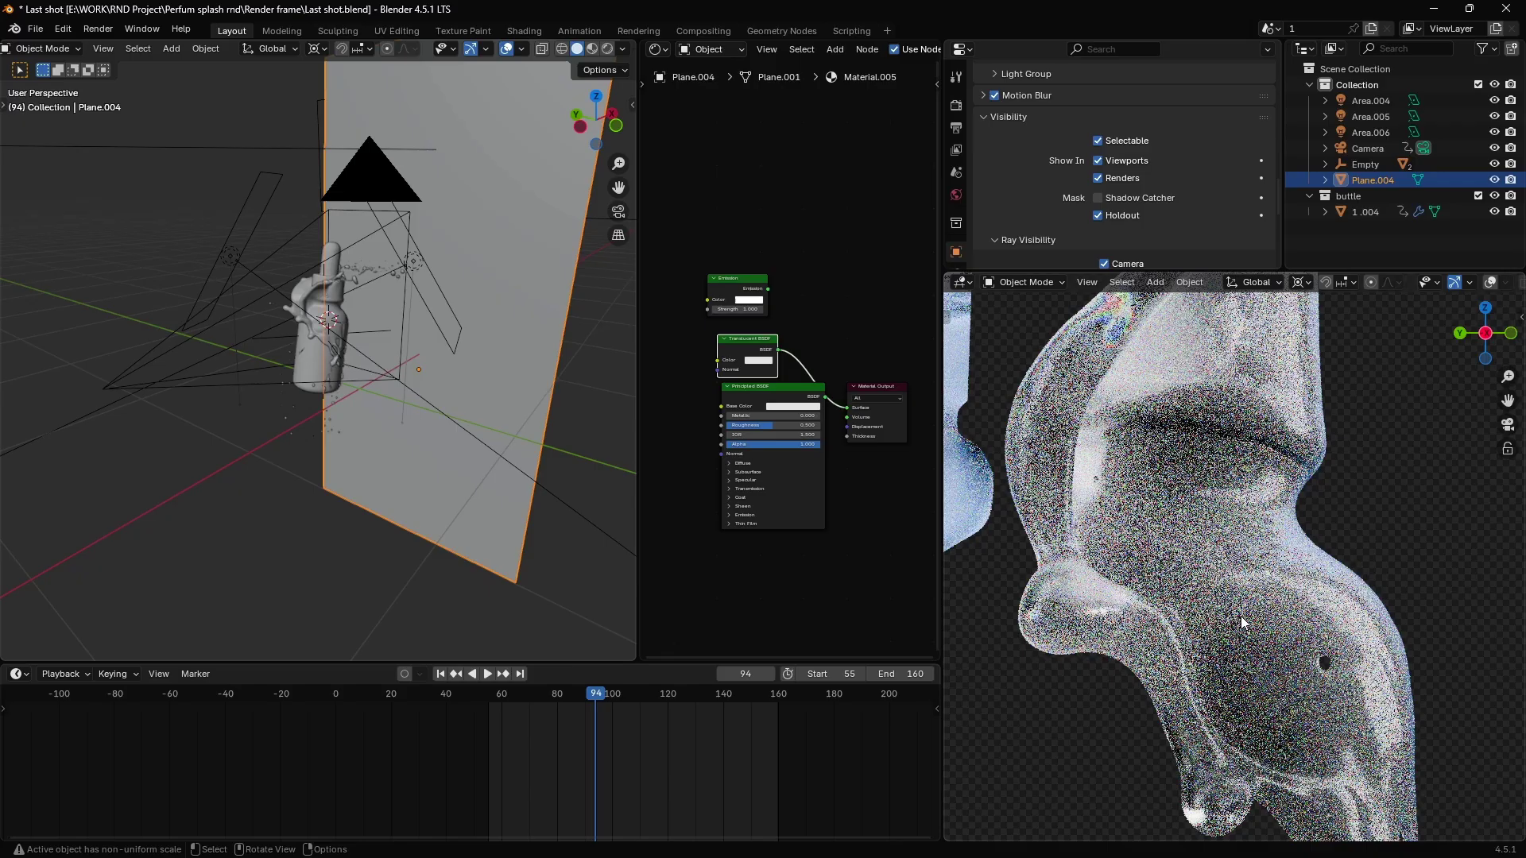
Add a Glass BSDF node to the bottle's material and connect it to the Material Output's Surface in place of the Principled BSDF.
click(304, 375)
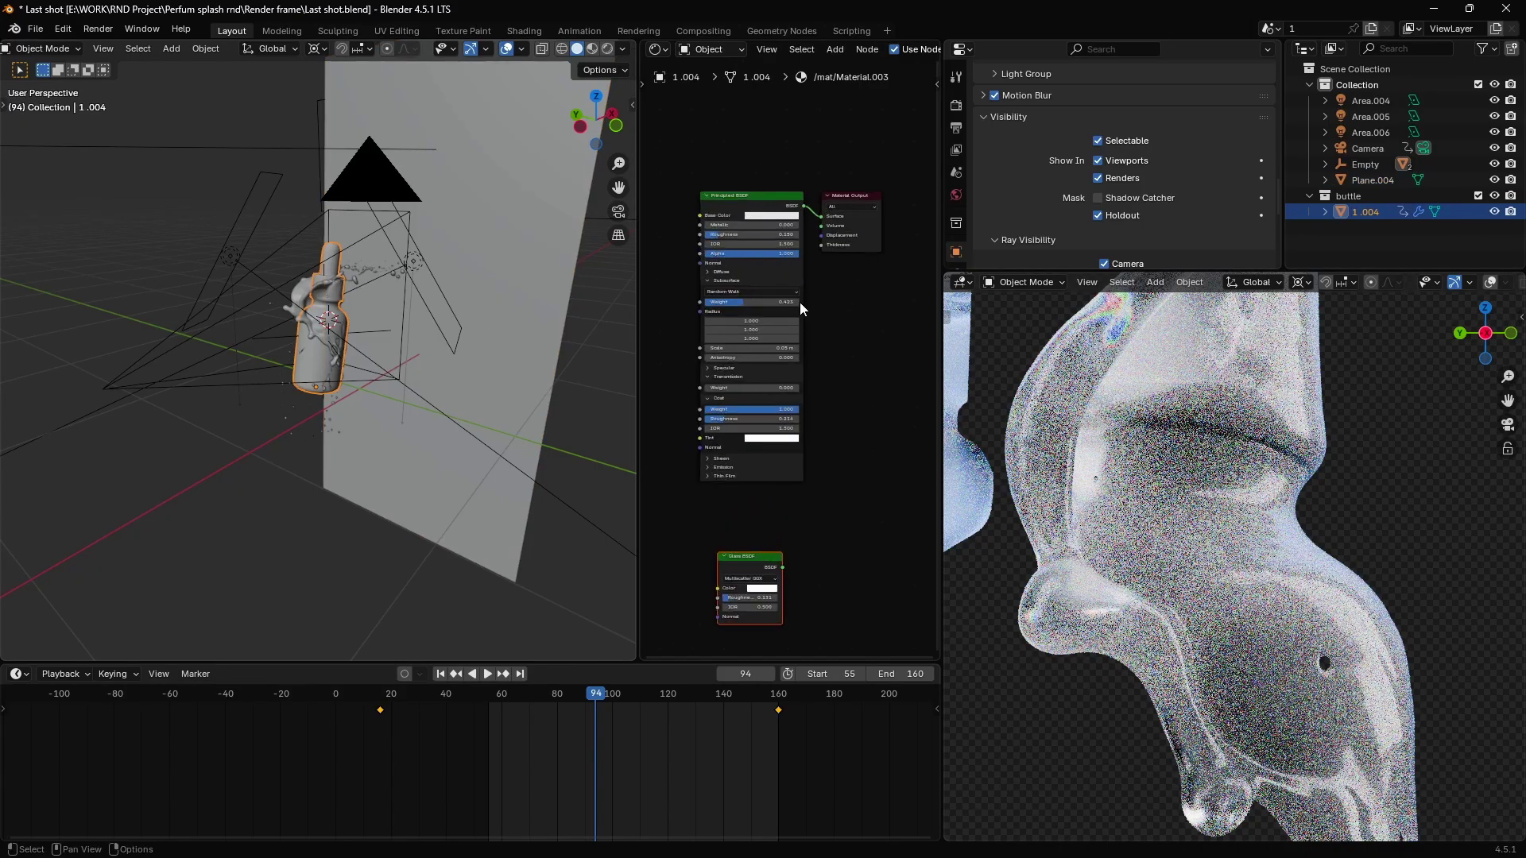
scroll(804, 308, down, 1)
scroll(847, 375, up, 1)
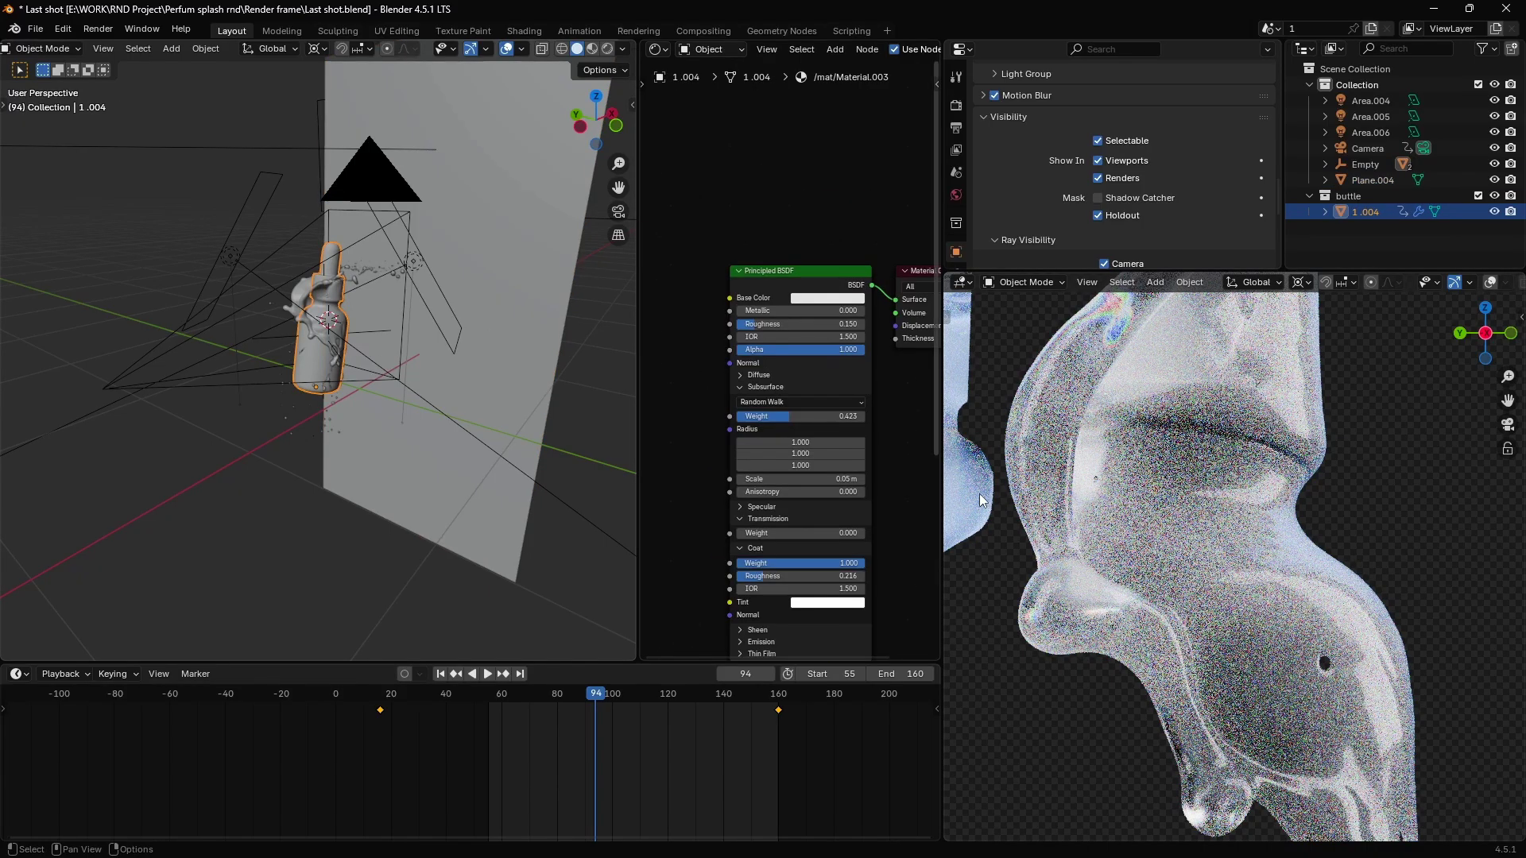
scroll(833, 336, down, 3)
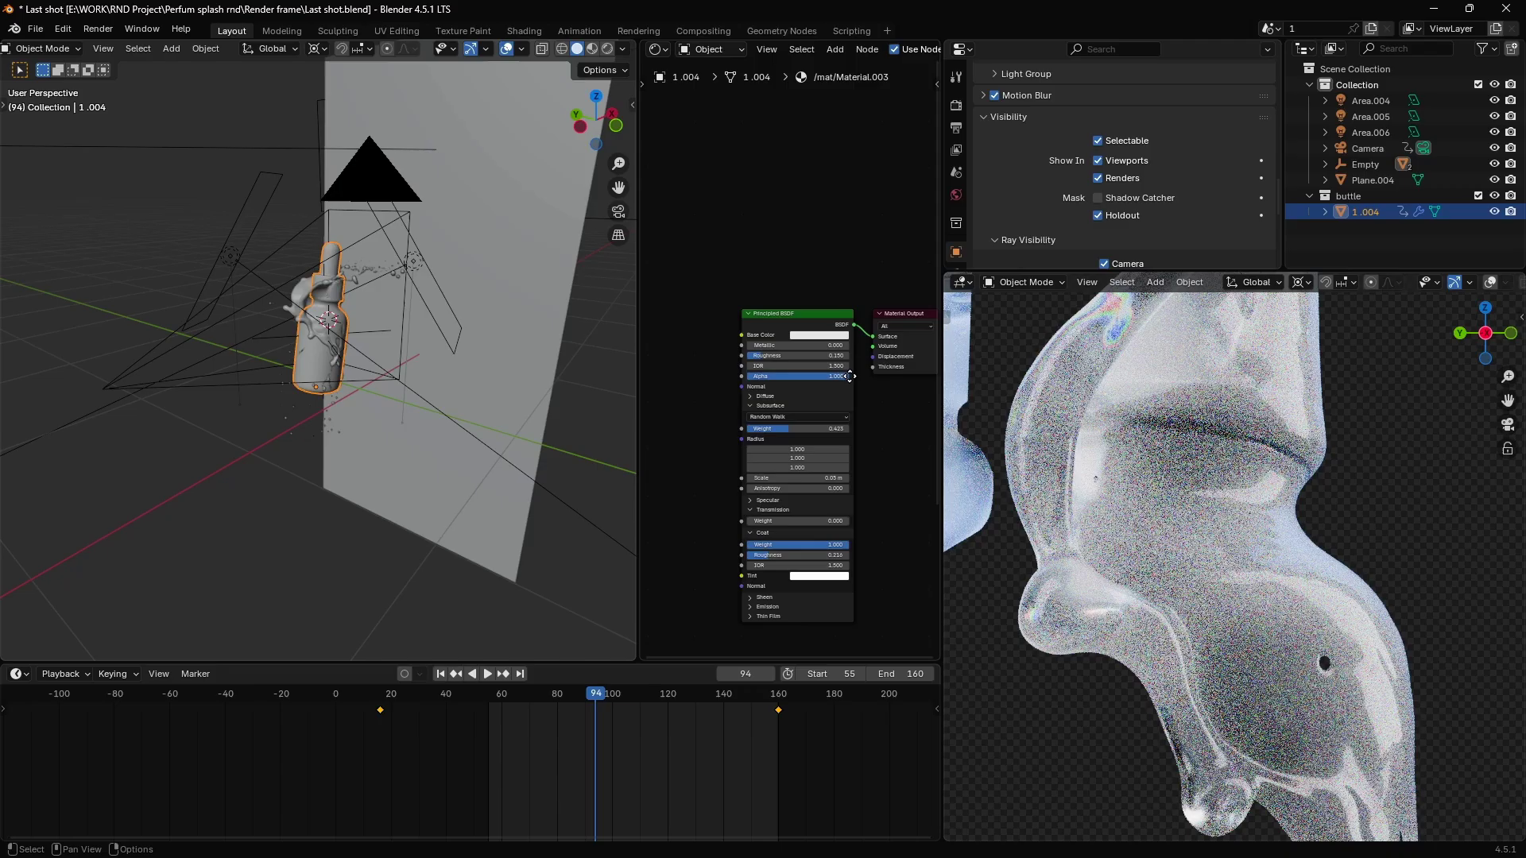
key(shift+a)
click(833, 364)
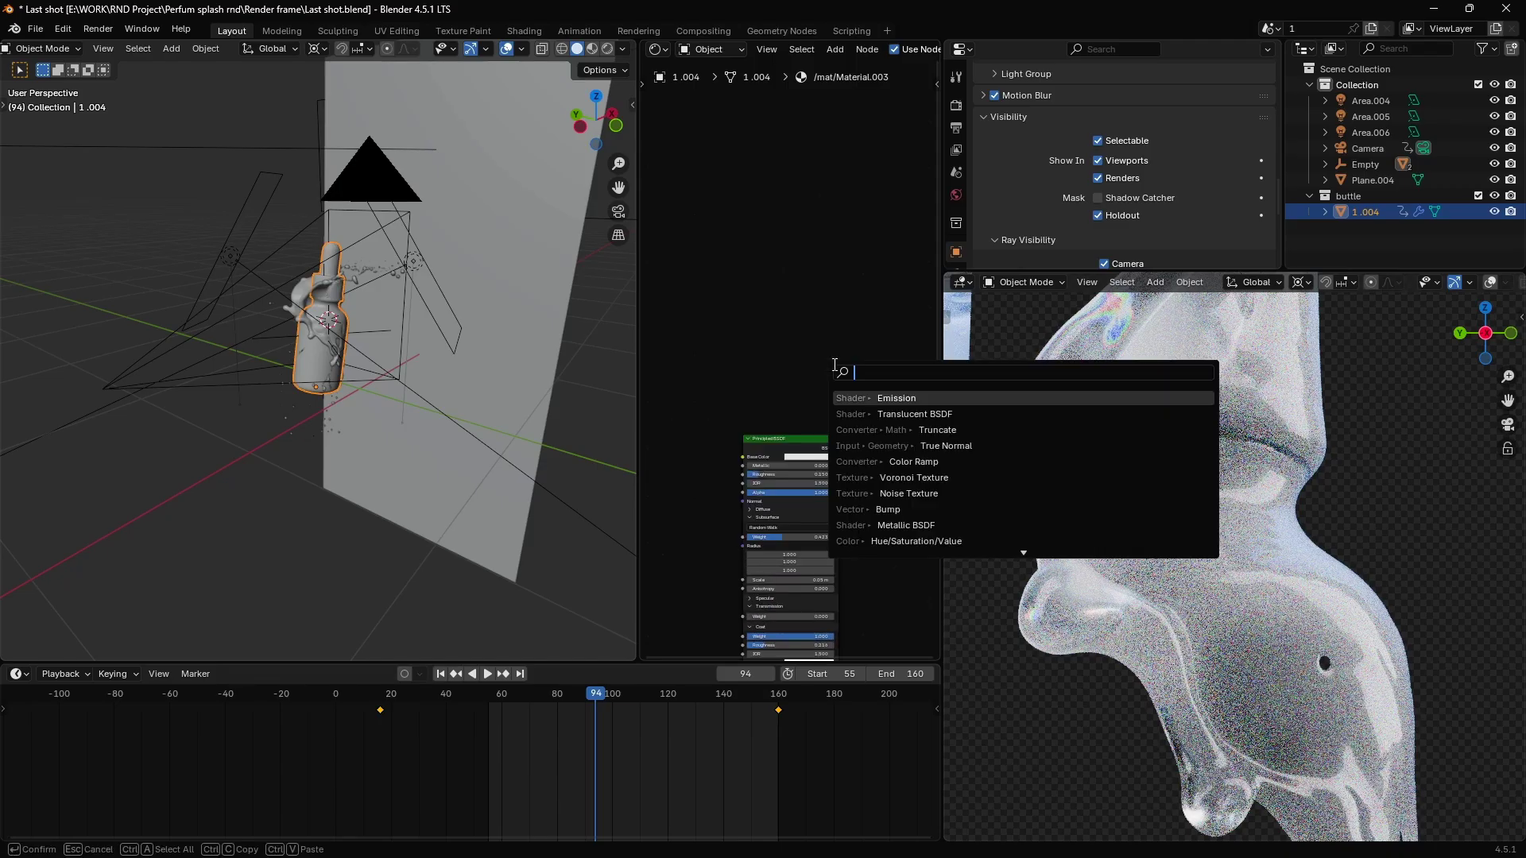
text(g)
click(879, 396)
click(757, 349)
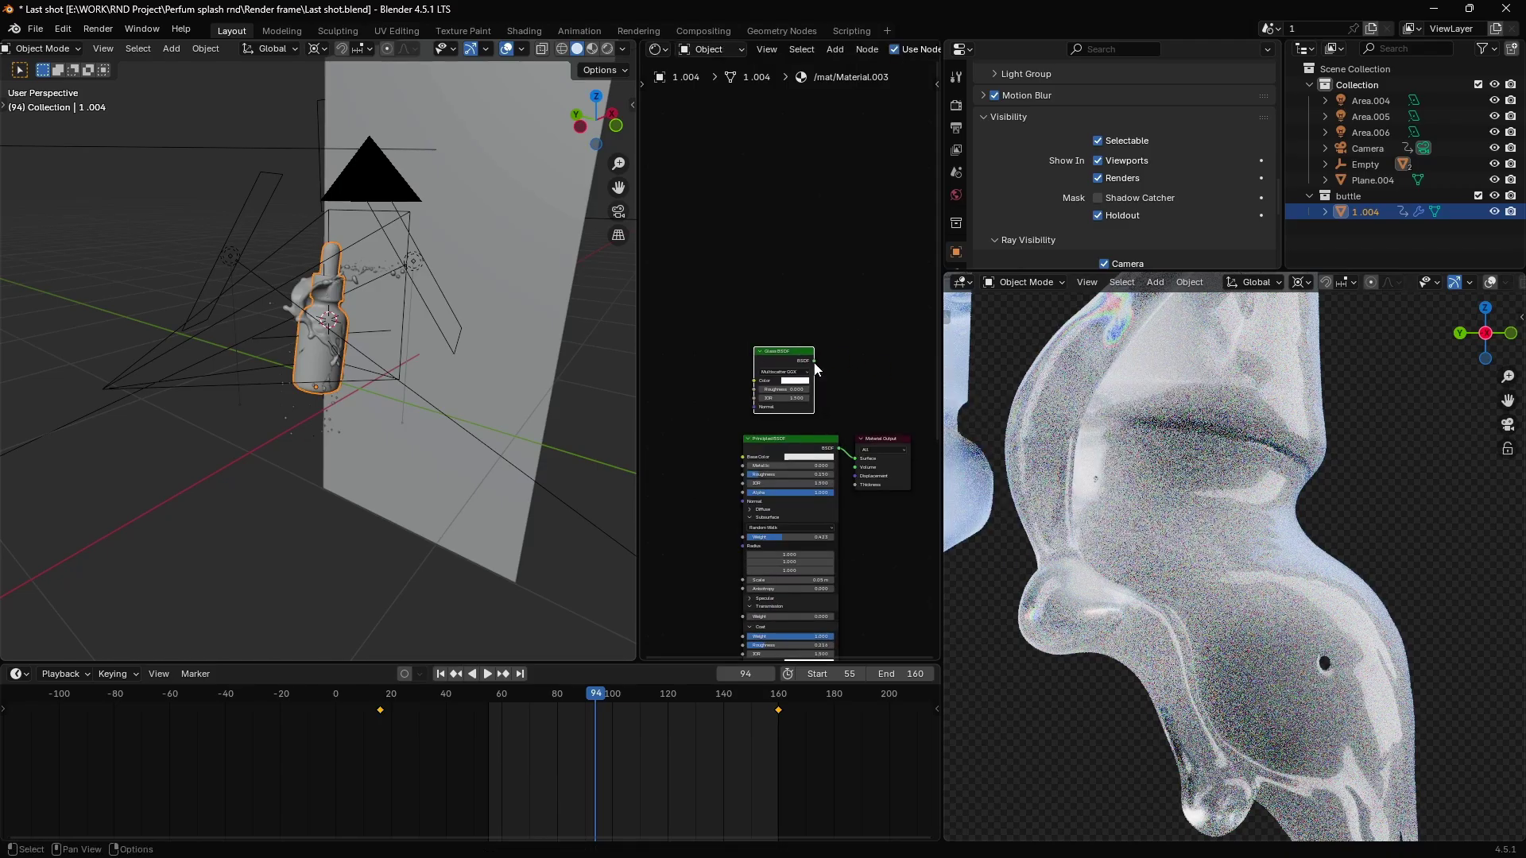
drag(815, 358, 843, 406)
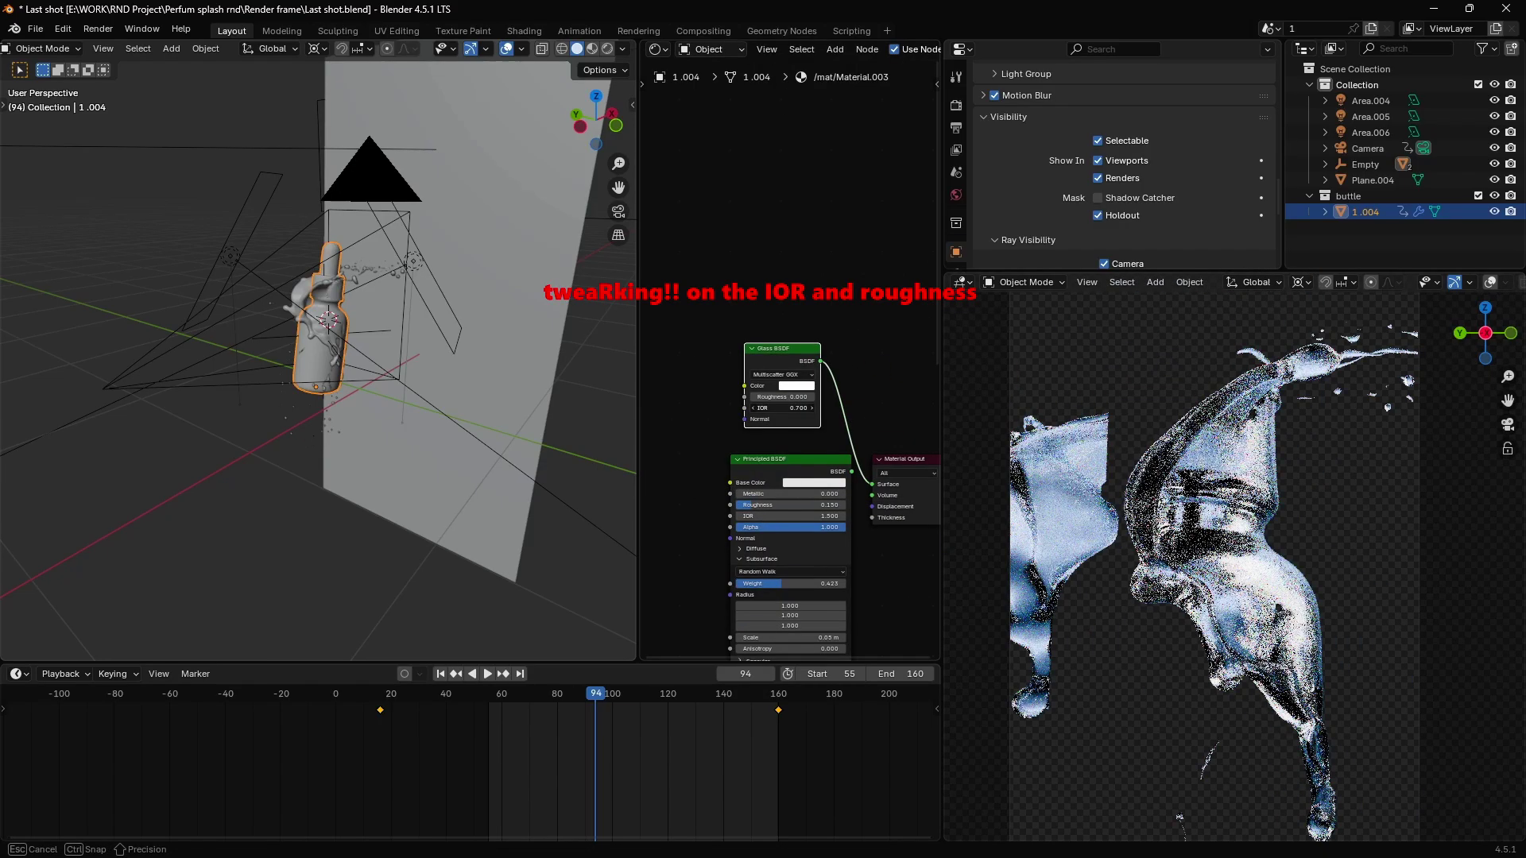
Set the Glass BSDF's IOR to 0.800 and roughness to about 0.14, and scrub to frame 103 to check the bottle.
mouse_move(748, 407)
mouse_down()
mouse_move(716, 408)
mouse_move(799, 410)
mouse_move(775, 410)
mouse_up()
scroll(780, 405, up, 4)
drag(588, 696, 625, 697)
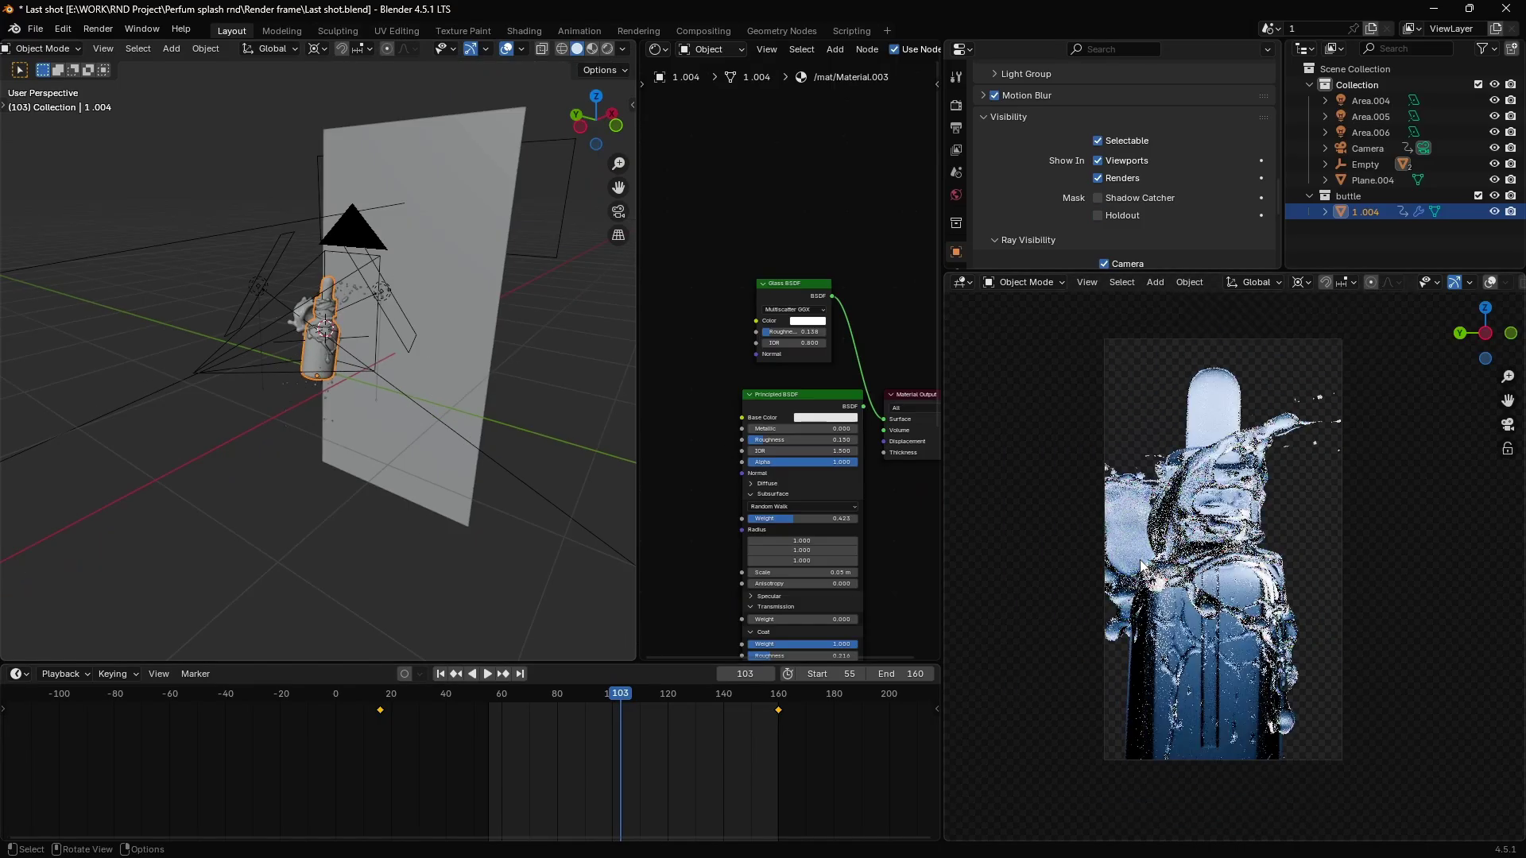
Select the water splash mesh geo1.001 and enable Holdout in its object visibility settings.
middle_drag(345, 325, 313, 312)
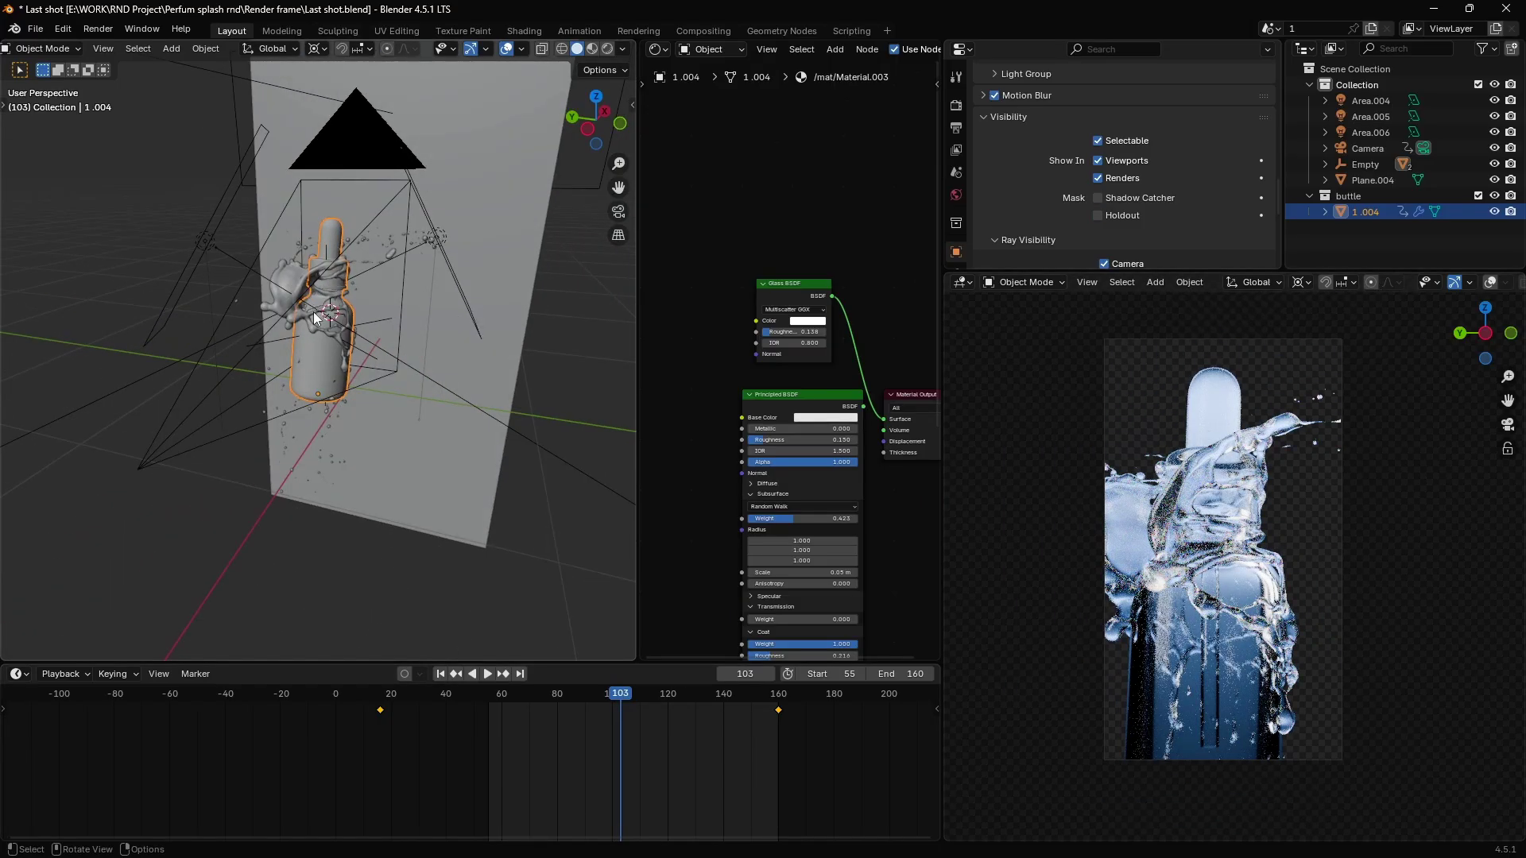
scroll(313, 312, up, 3)
click(299, 251)
click(298, 246)
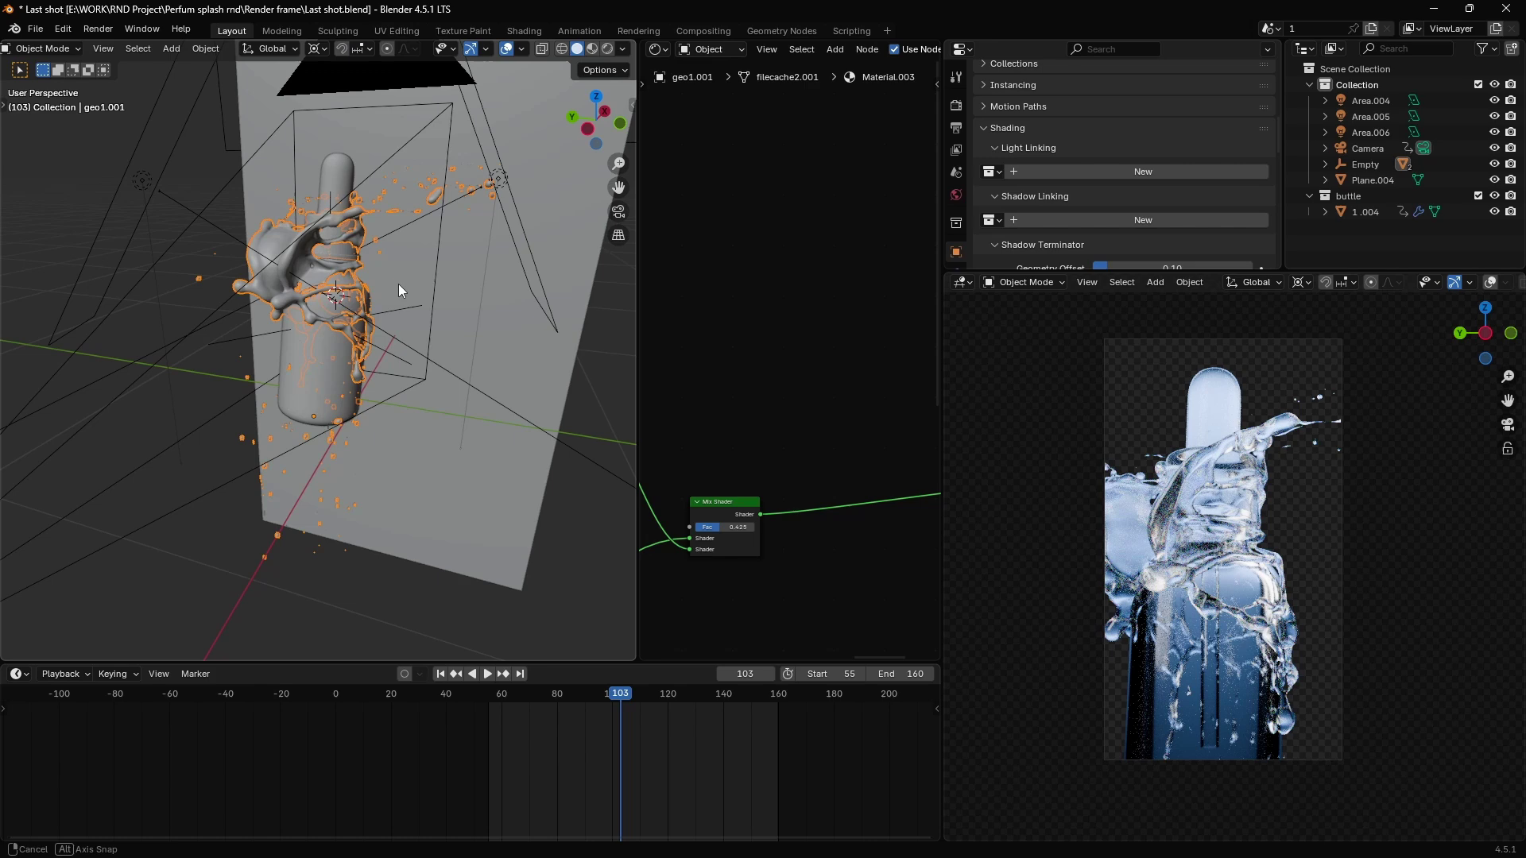
middle_drag(398, 283, 367, 284)
scroll(1107, 189, down, 8)
scroll(1108, 191, down, 2)
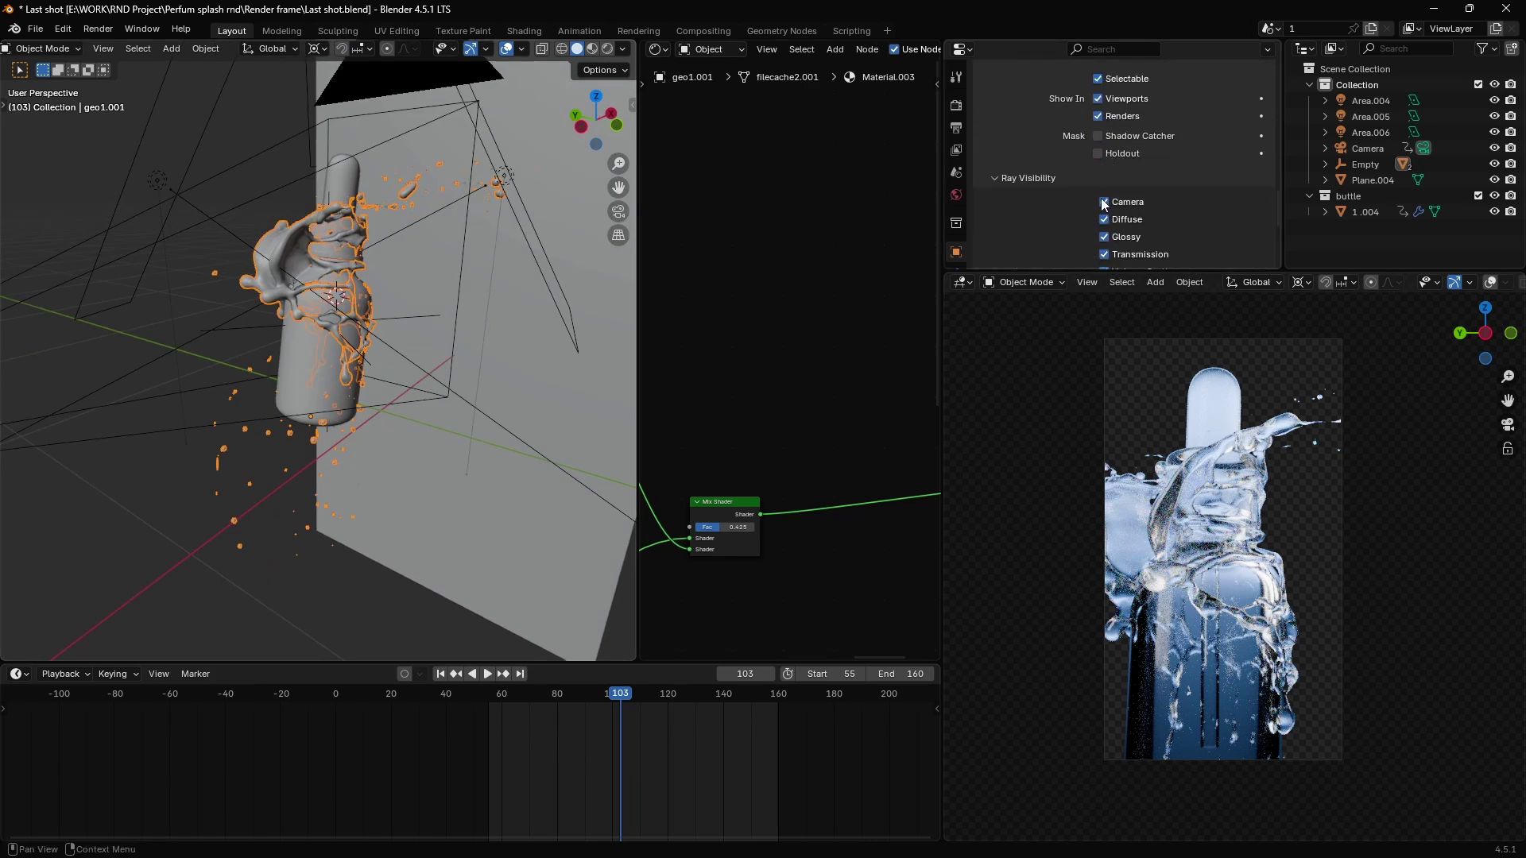
click(1099, 153)
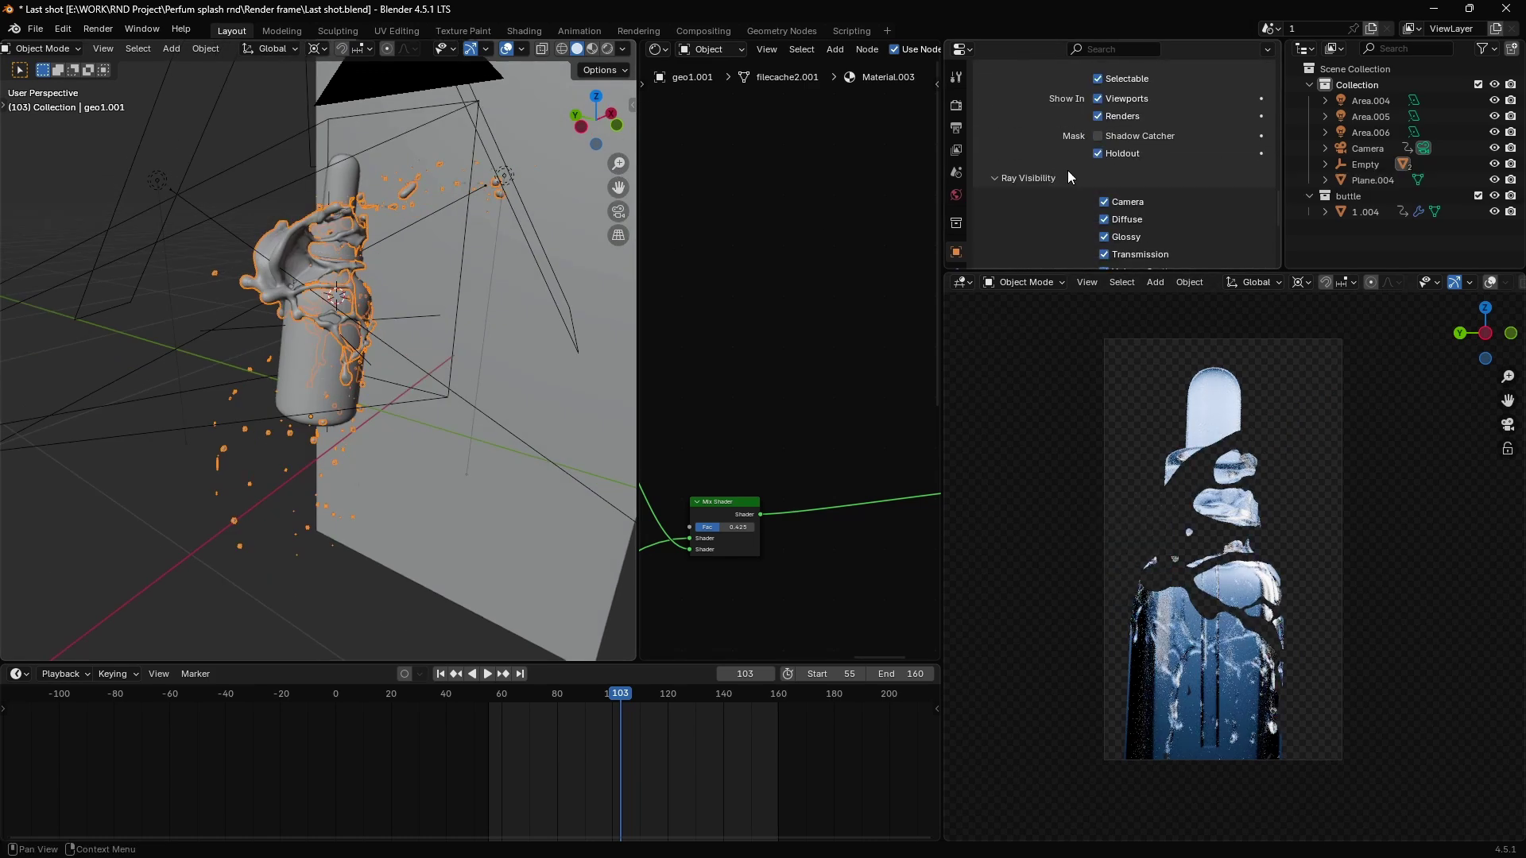
Reconnect the bottle's Principled BSDF to the Material Output and move the timeline to frame 105.
click(308, 368)
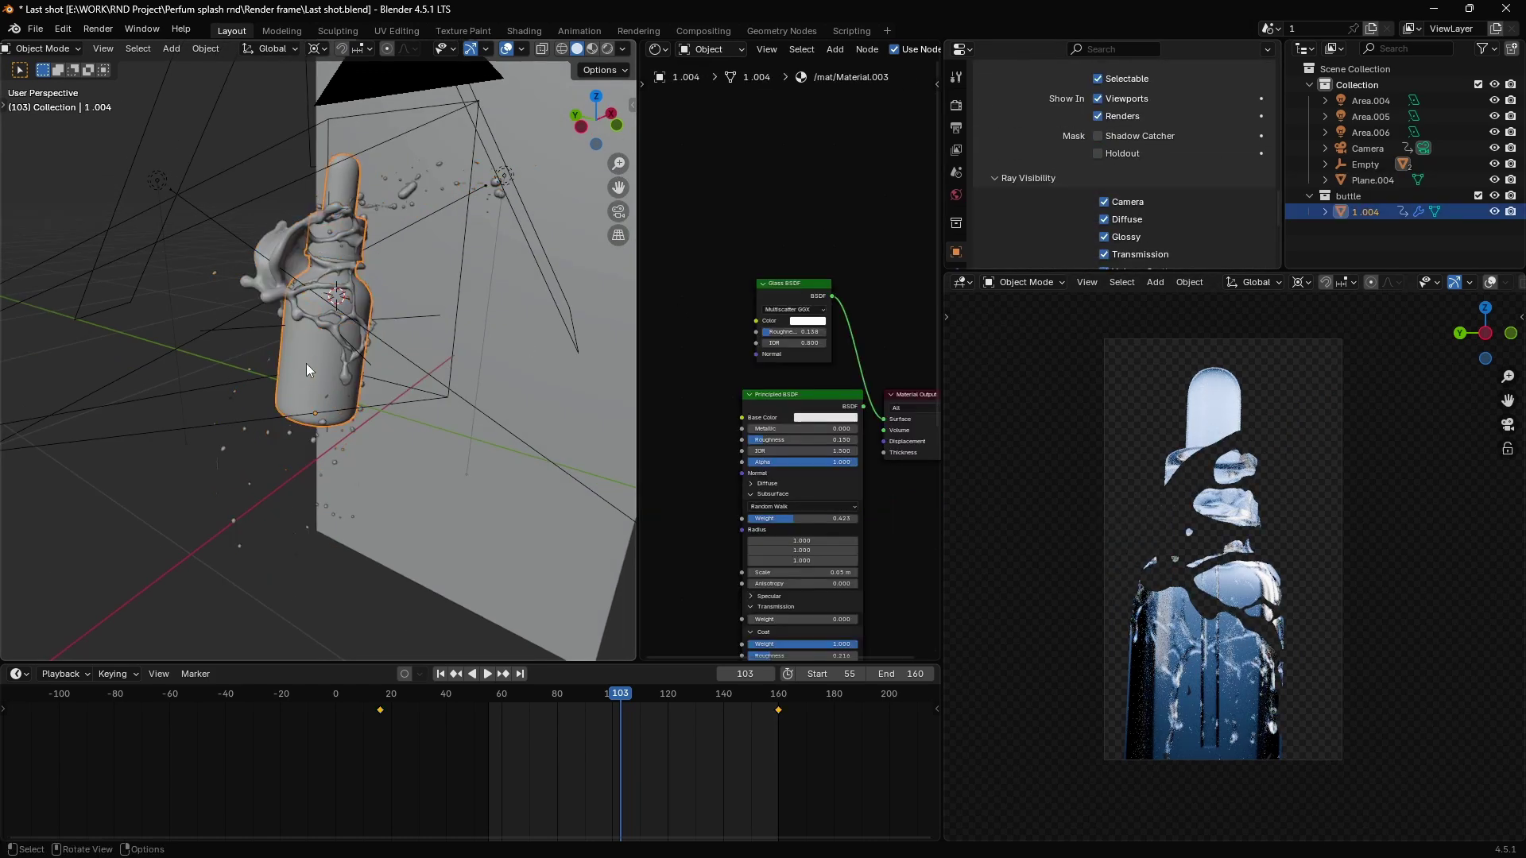
middle_drag(837, 400, 816, 396)
ctrl+shift+click(816, 396)
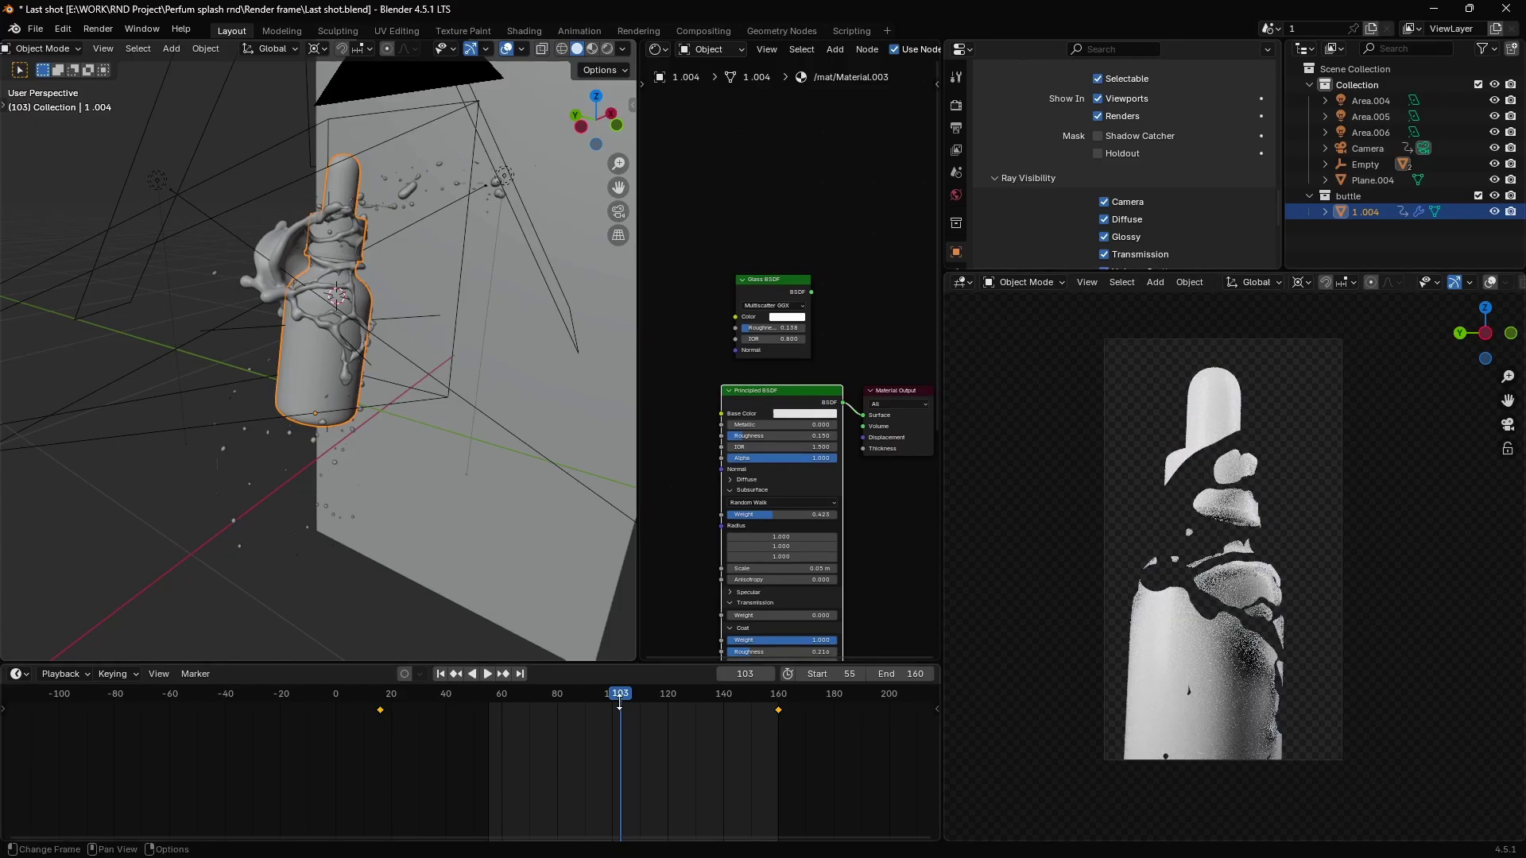
mouse_move(622, 694)
mouse_down()
mouse_move(649, 695)
mouse_move(607, 698)
mouse_move(625, 701)
mouse_up()
Select the splash, find the Film section in the render settings, and toggle Transparent off and back on.
click(1418, 416)
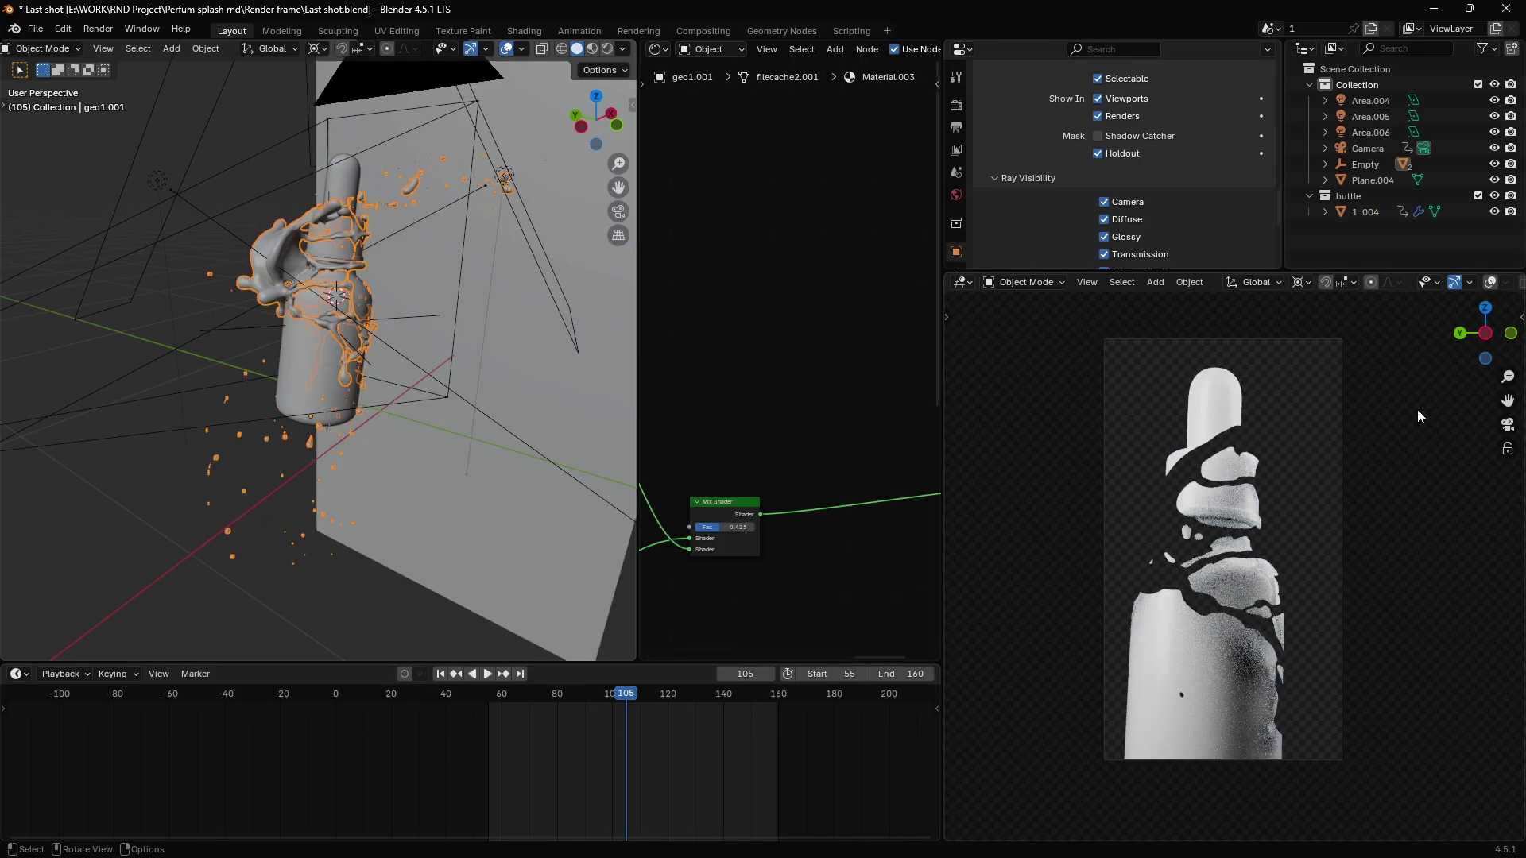
middle_drag(365, 350, 761, 194)
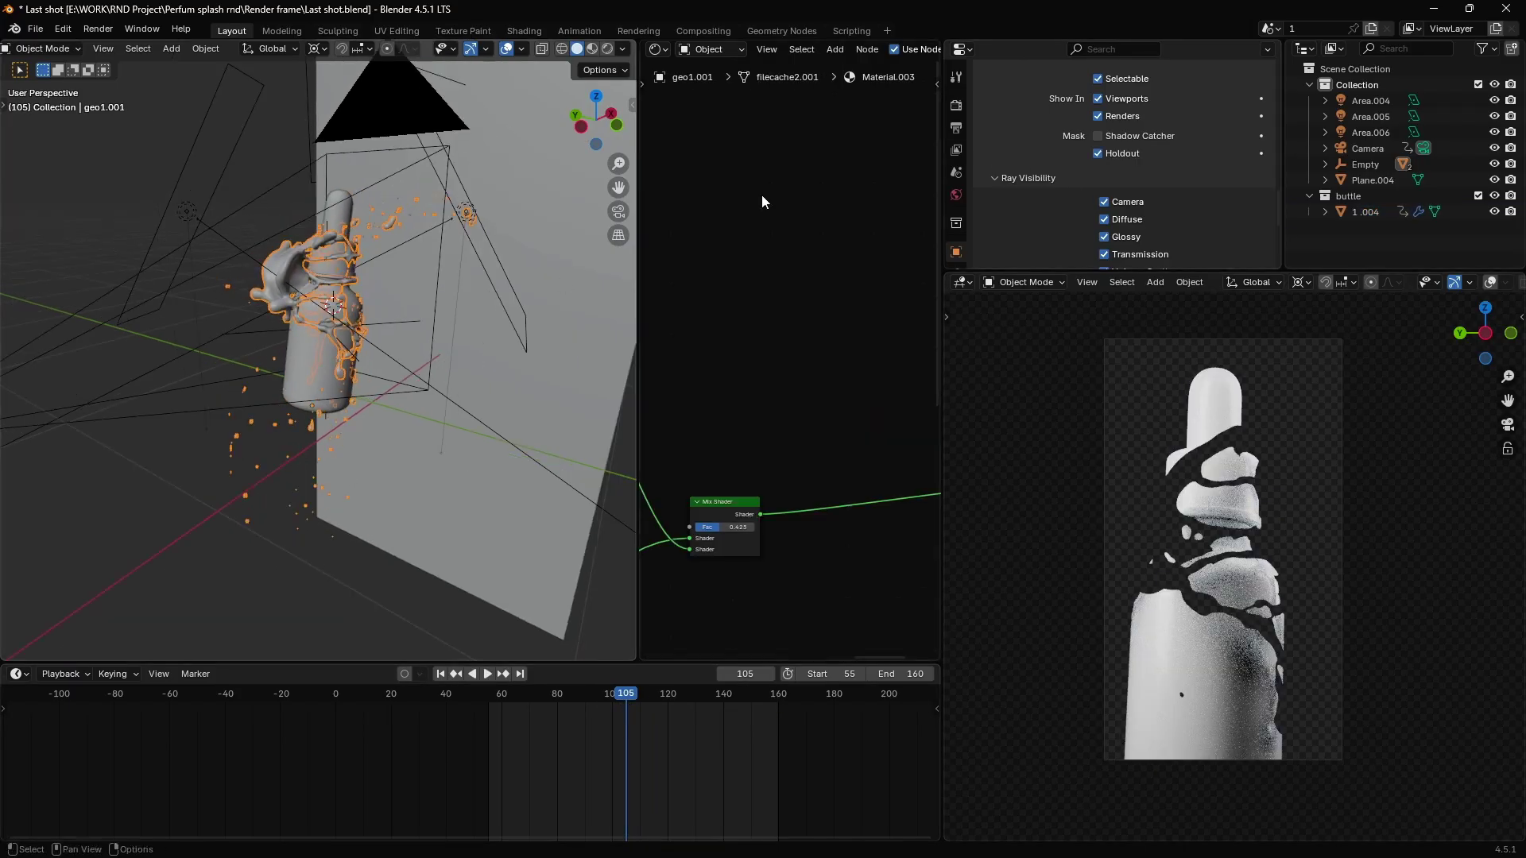
click(957, 106)
scroll(1044, 151, up, 9)
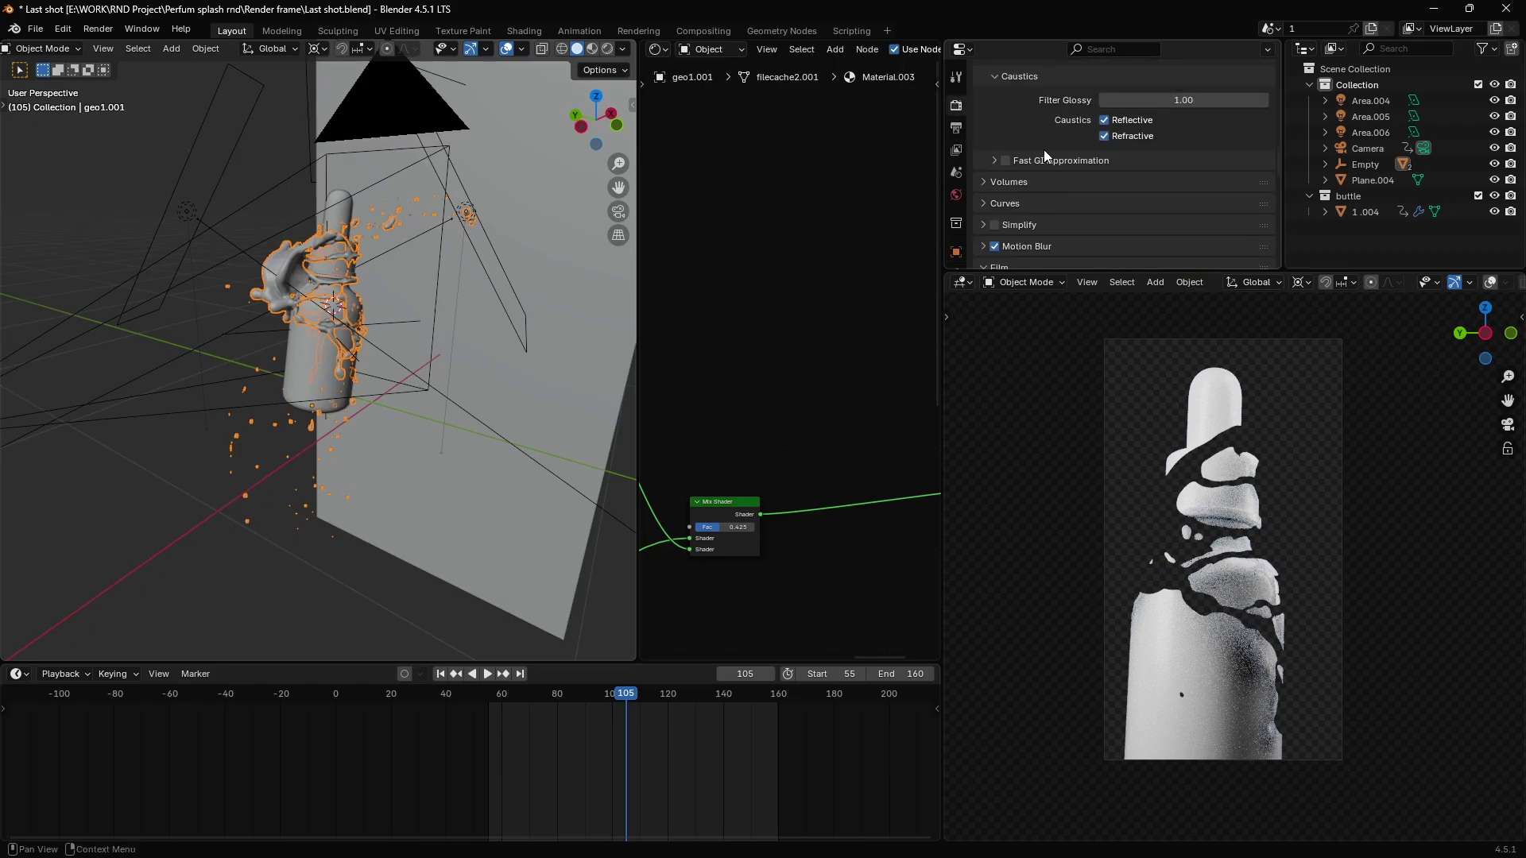
scroll(1044, 151, down, 9)
scroll(1043, 150, down, 5)
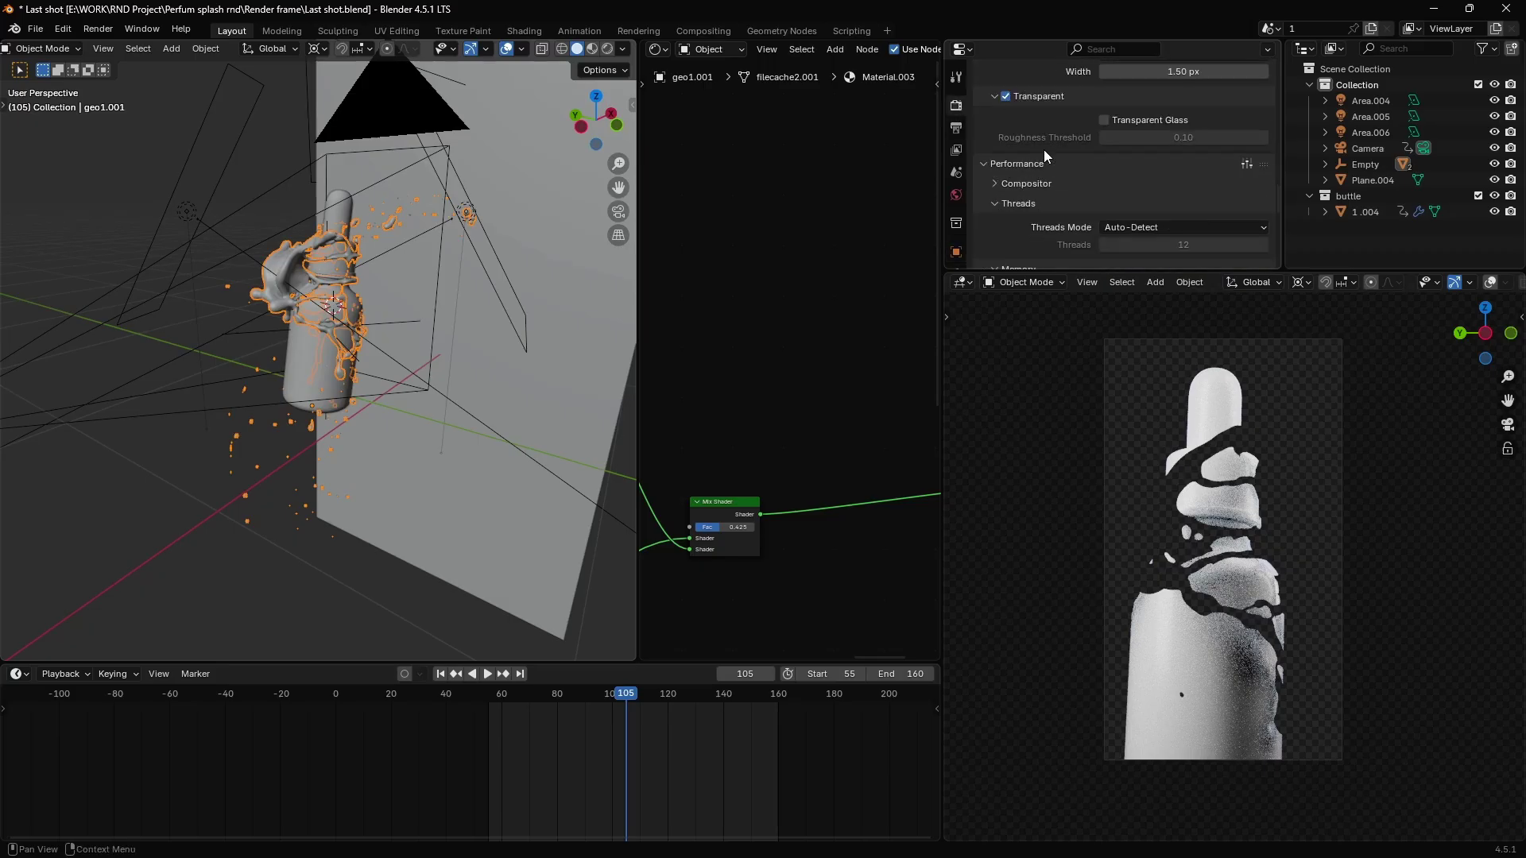
scroll(1043, 149, up, 4)
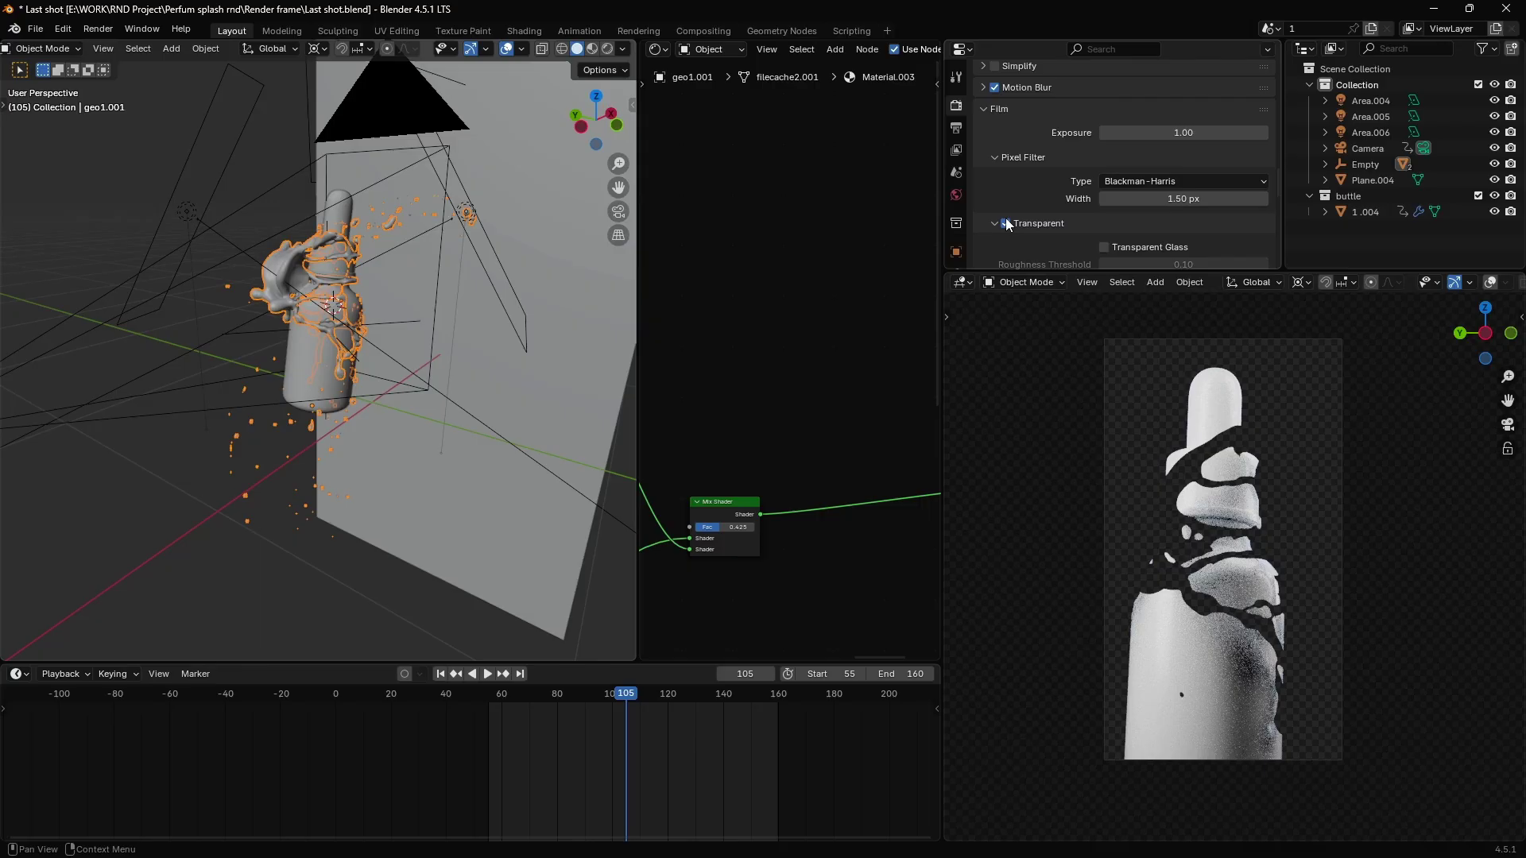
click(1006, 226)
click(1006, 226)
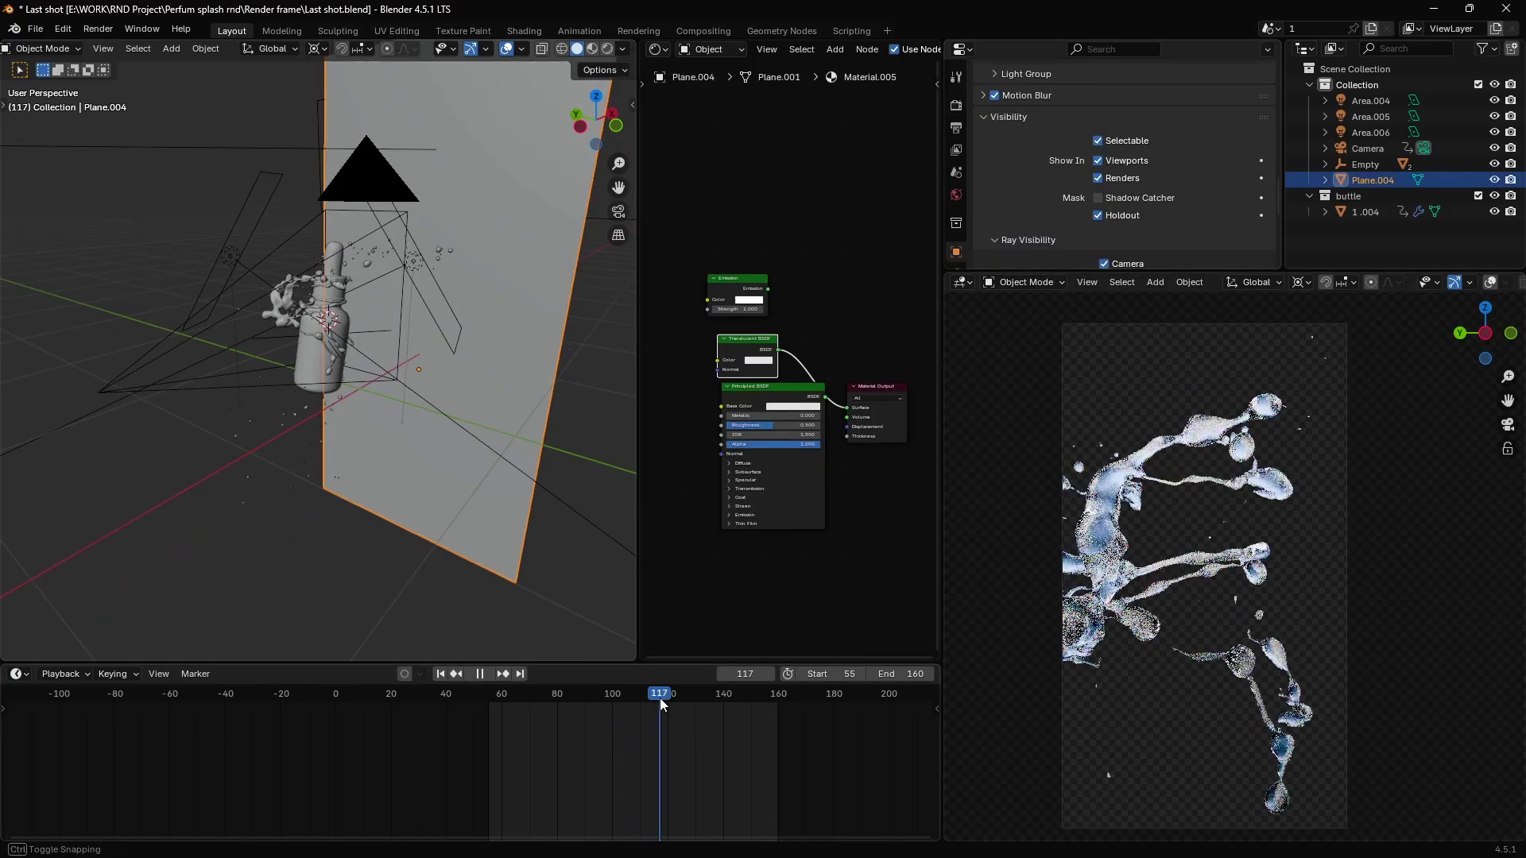
Scrub the timeline back to frame 94 and examine the isolated splash, with bottle and backdrop held out, at close range.
drag(617, 700, 596, 706)
key(space)
scroll(1250, 592, up, 6)
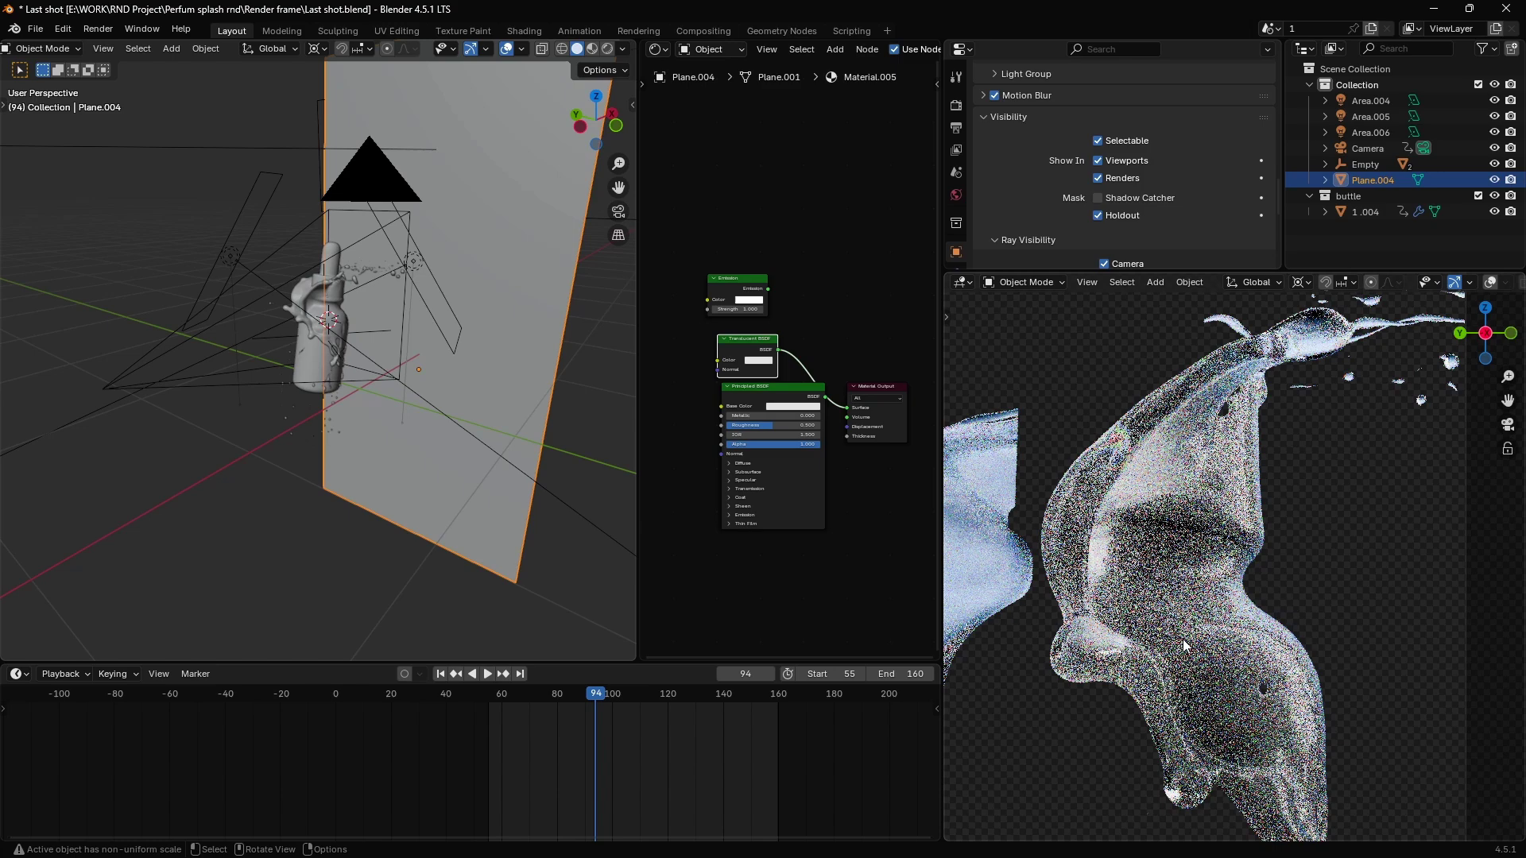
click(1250, 592)
scroll(841, 382, up, 3)
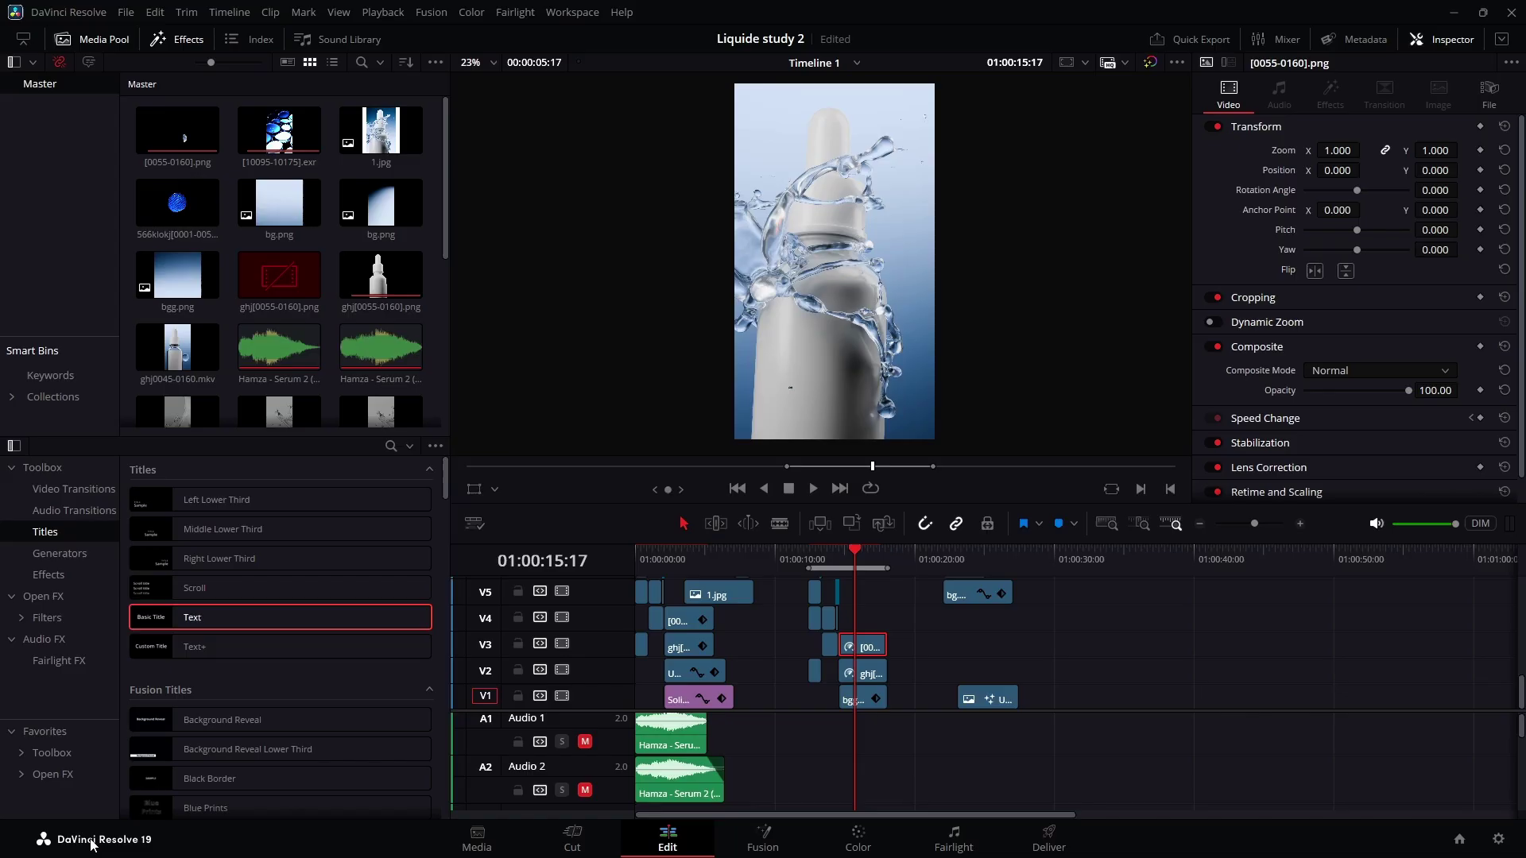
In DaVinci Resolve, disable video tracks V3 and V2 so that only the background layer shows.
click(561, 643)
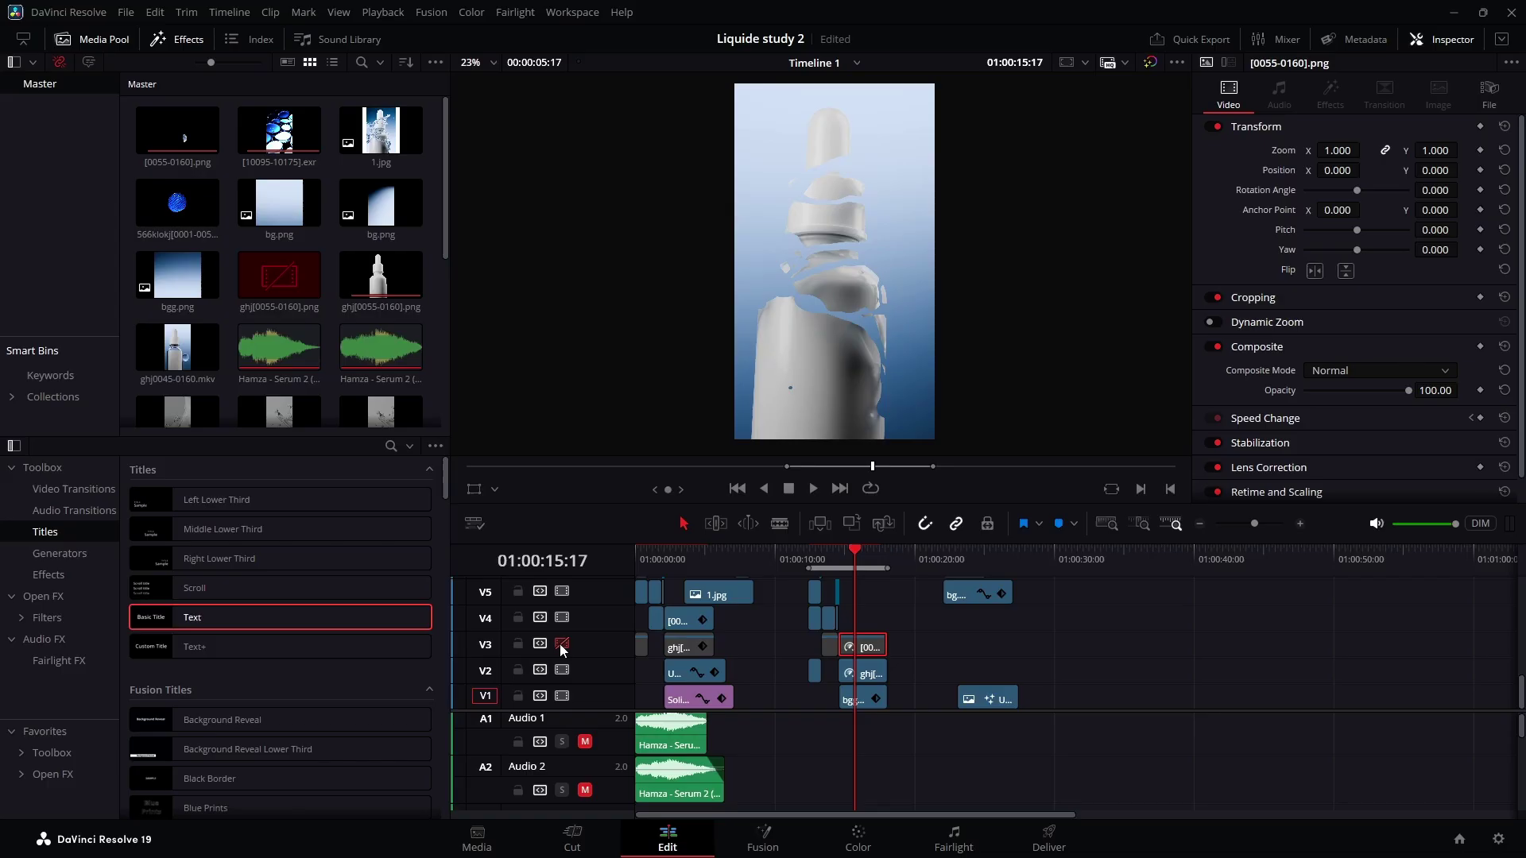
click(562, 670)
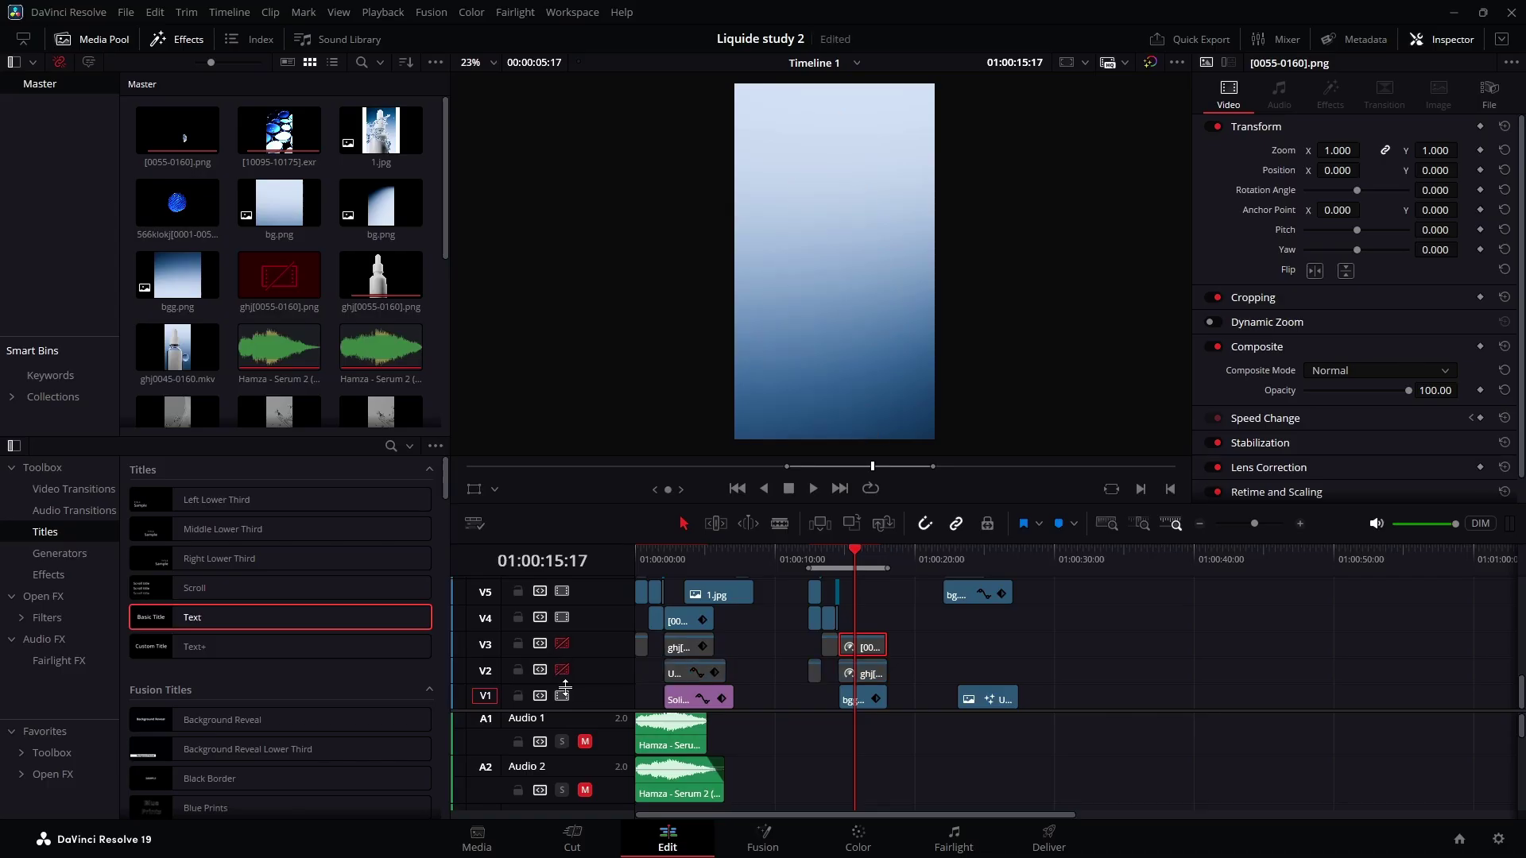
Disable video track V1 and enable V3 to isolate the splash layer, and re-enable the bottle track V2 and background track V1.
click(563, 696)
click(564, 646)
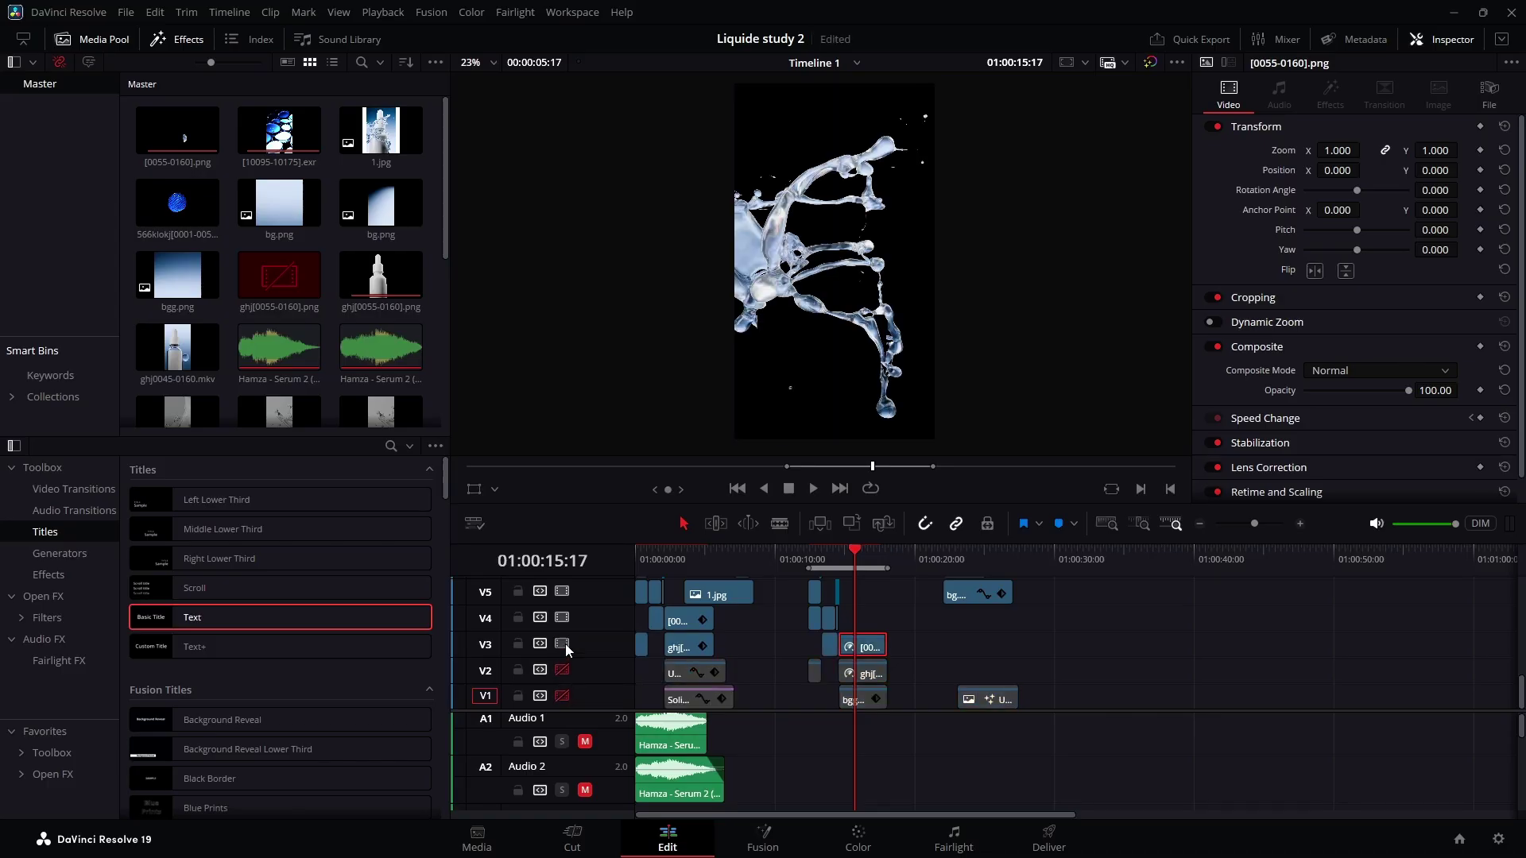
click(563, 670)
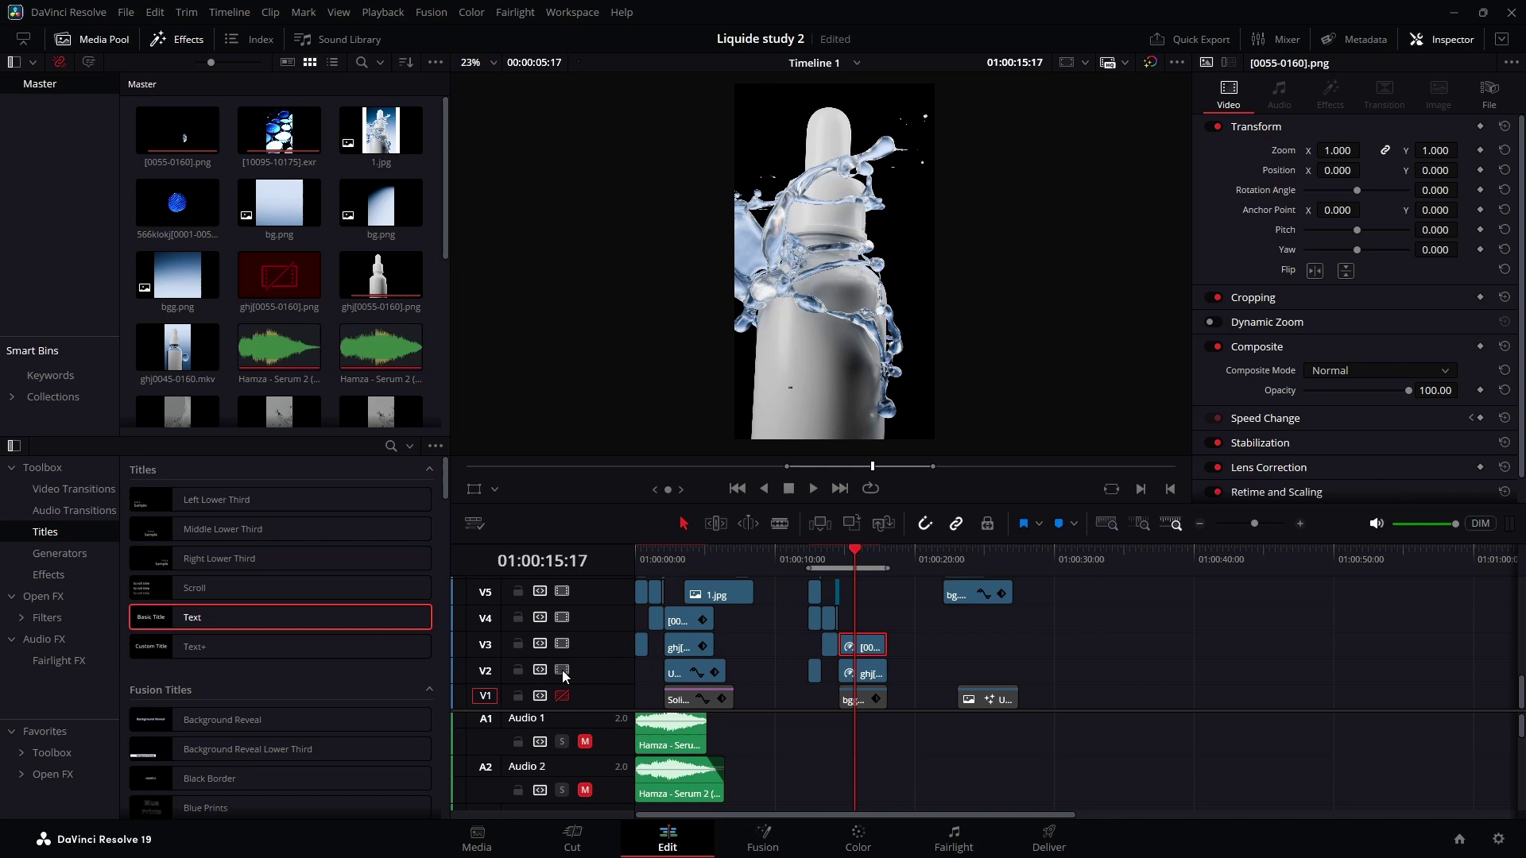
click(563, 696)
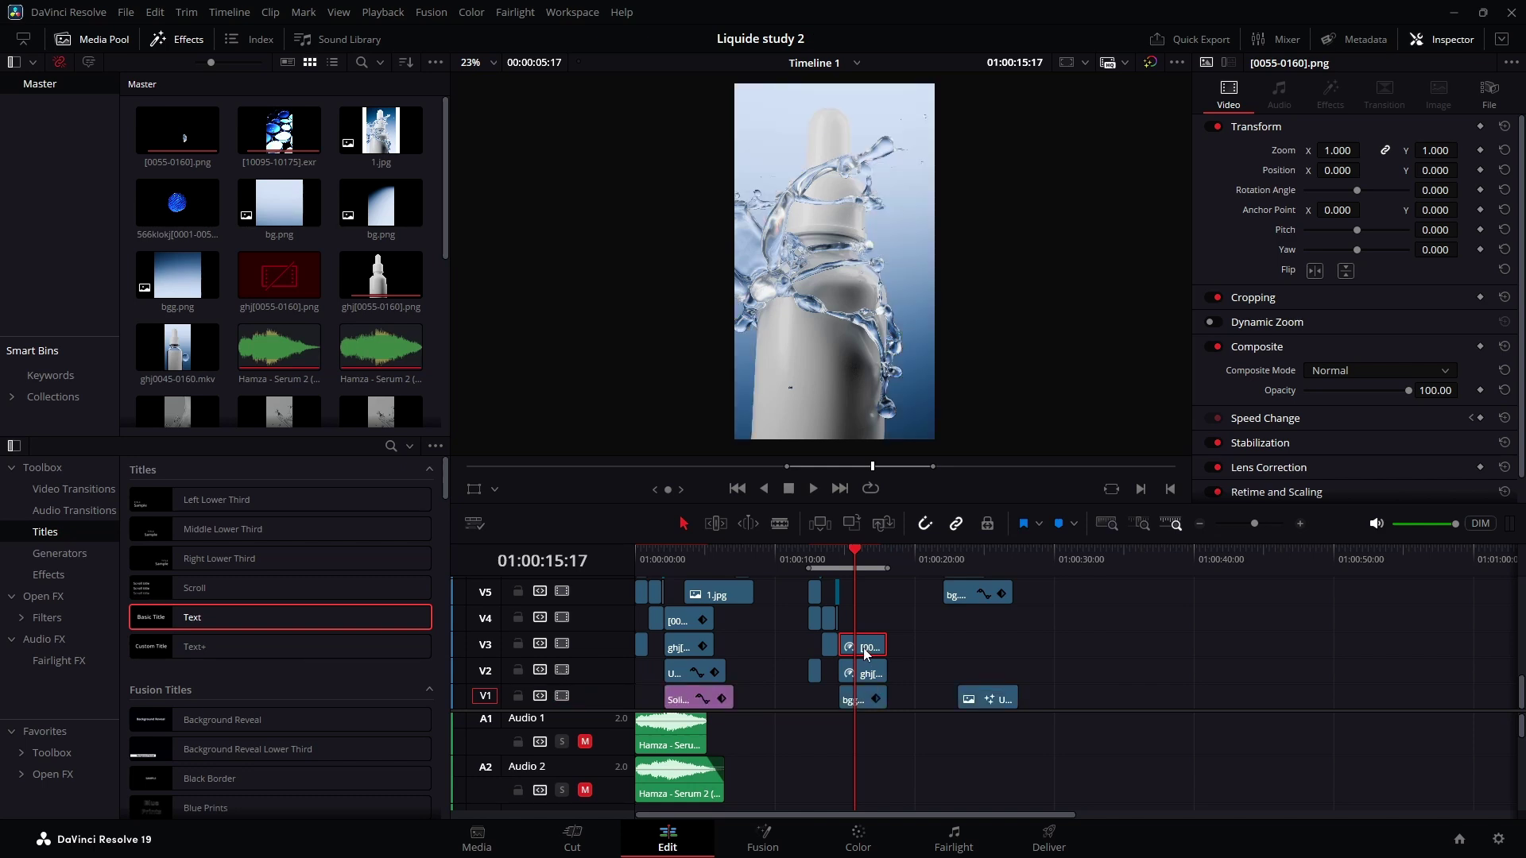
Open the splash clip for color grading, reposition node 01, and add two serial nodes after it.
click(859, 836)
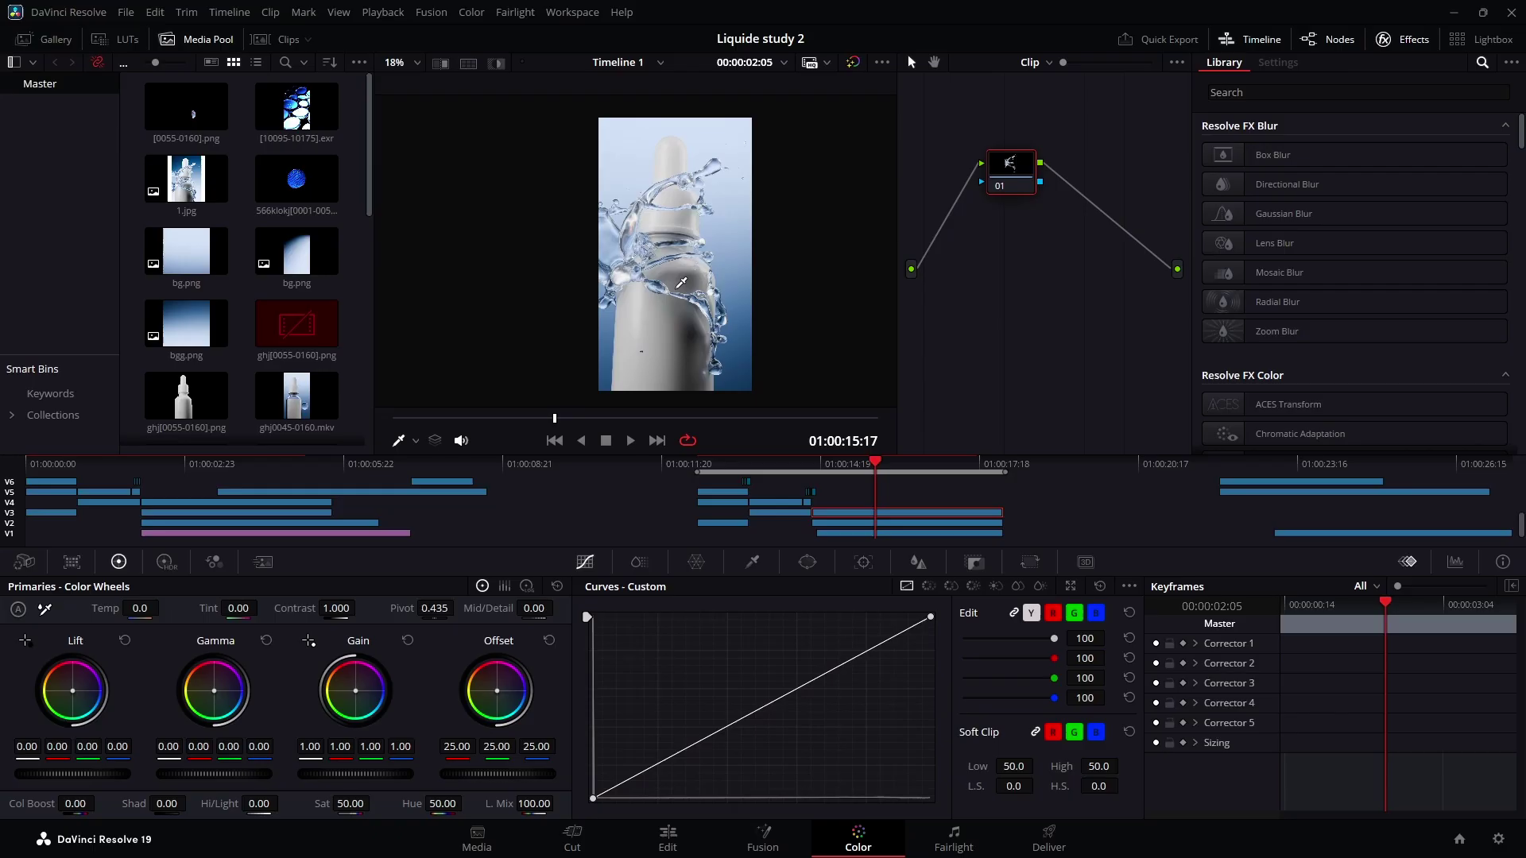
scroll(677, 289, up, 1)
drag(1008, 175, 973, 204)
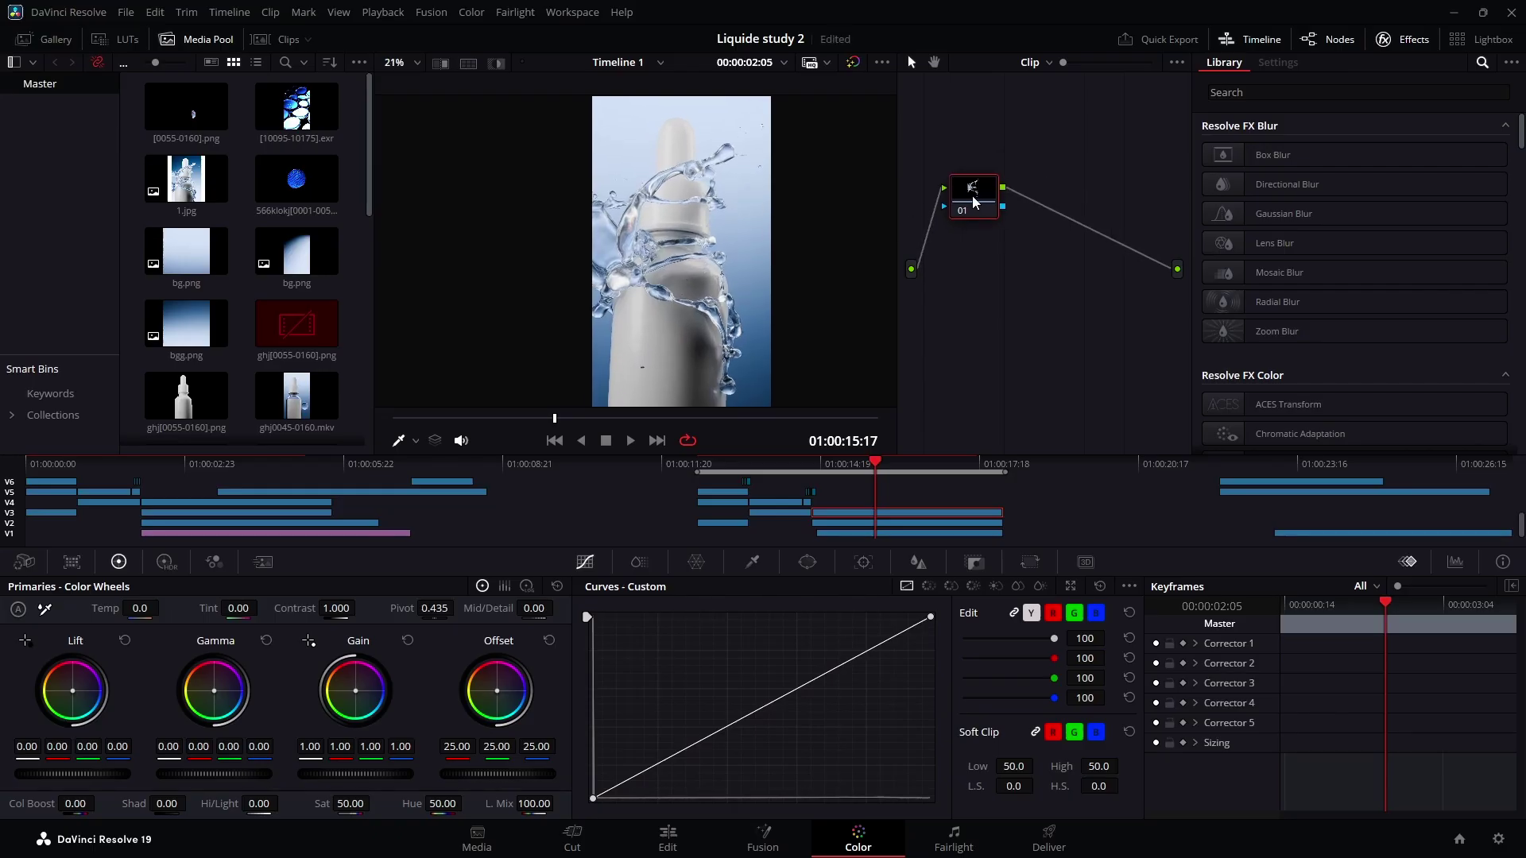
right_click(975, 192)
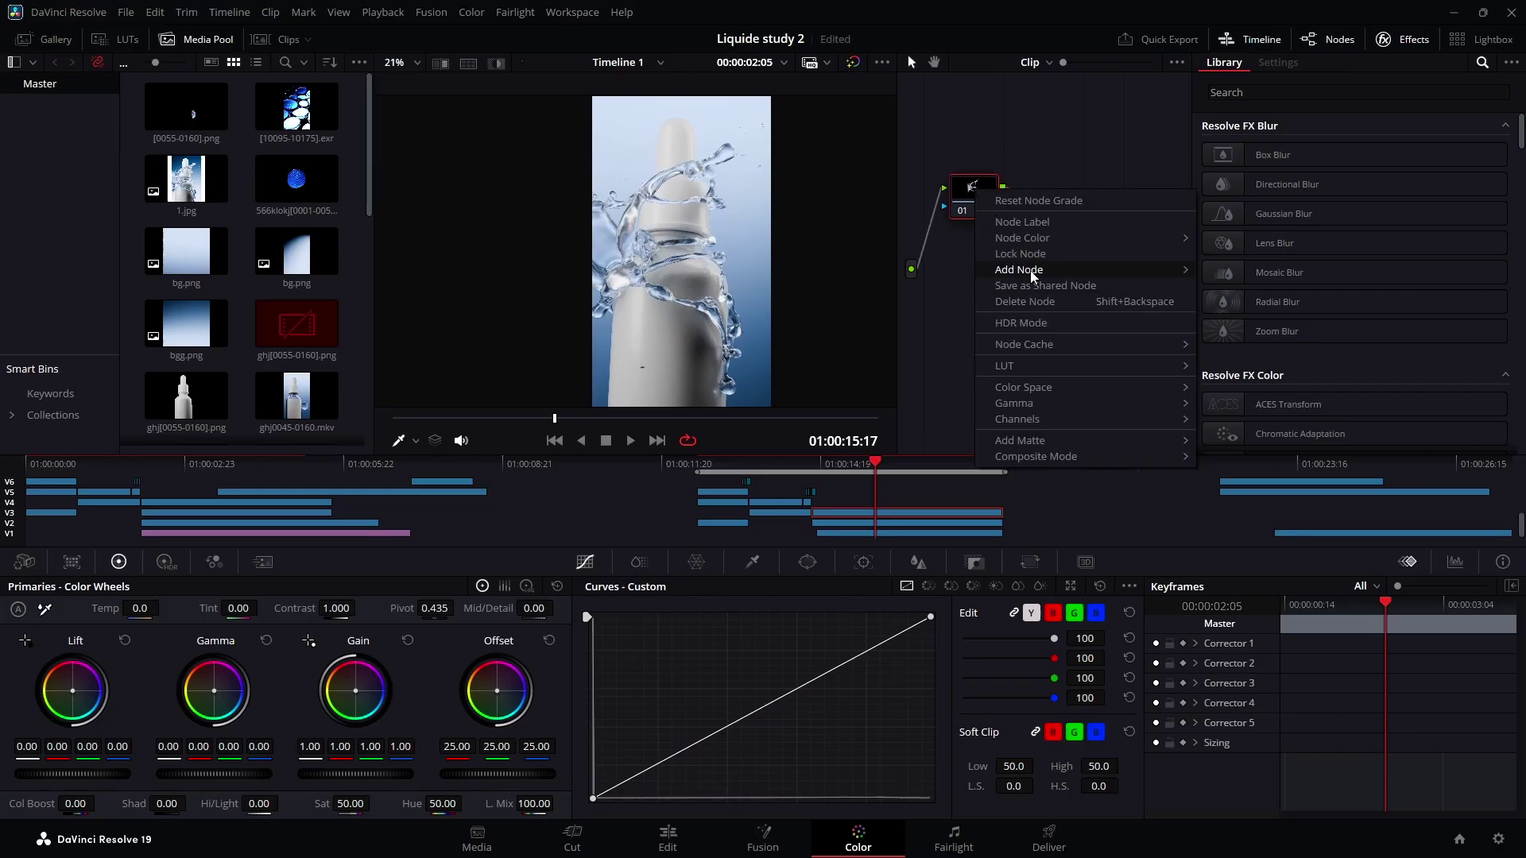
mouse_move(1033, 269)
click(1228, 271)
right_click(1051, 195)
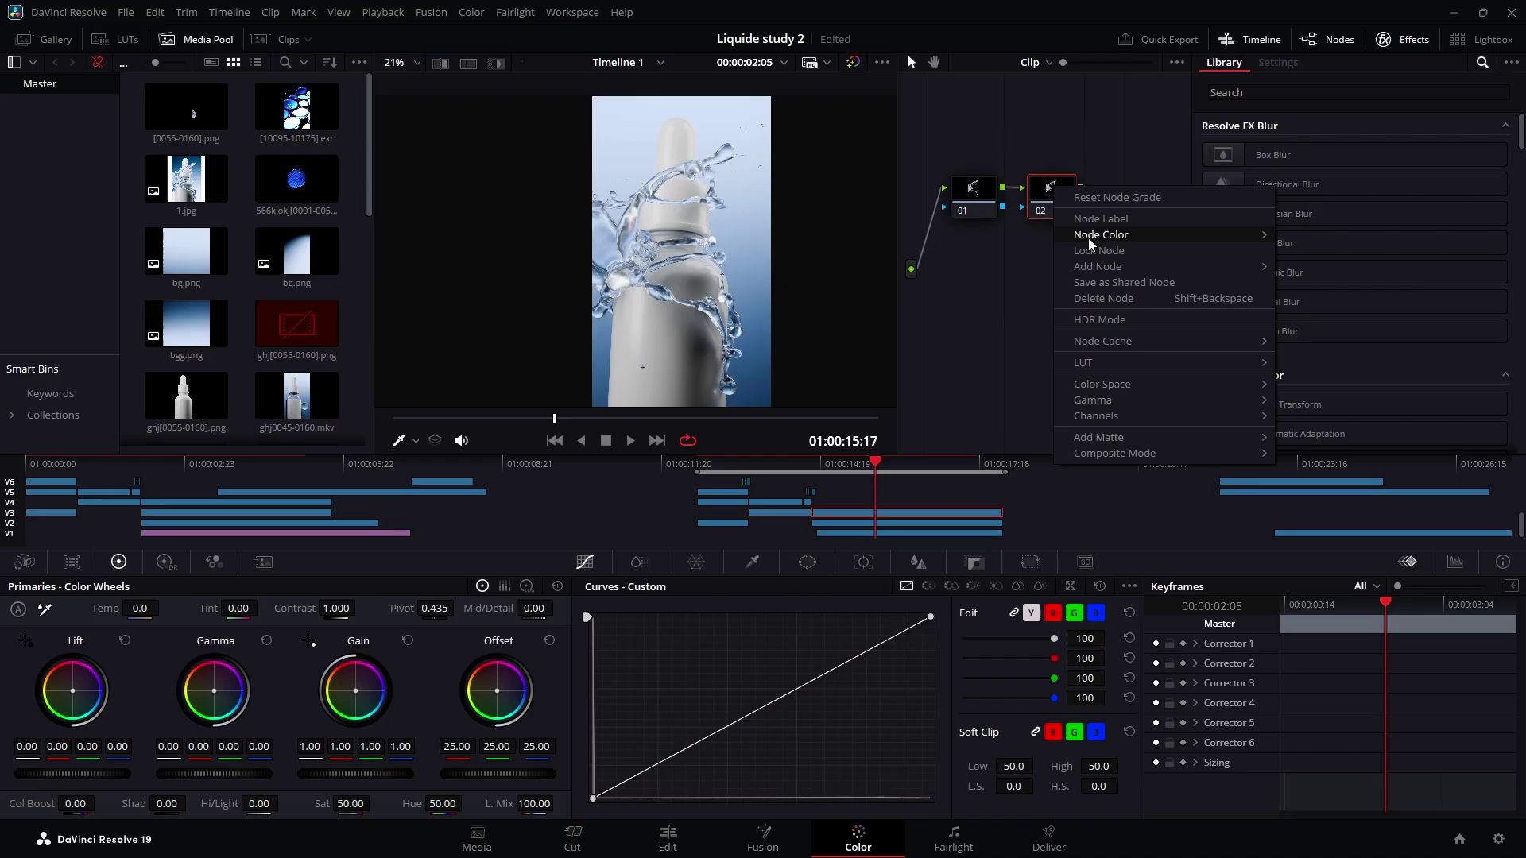
mouse_move(1106, 270)
click(1319, 271)
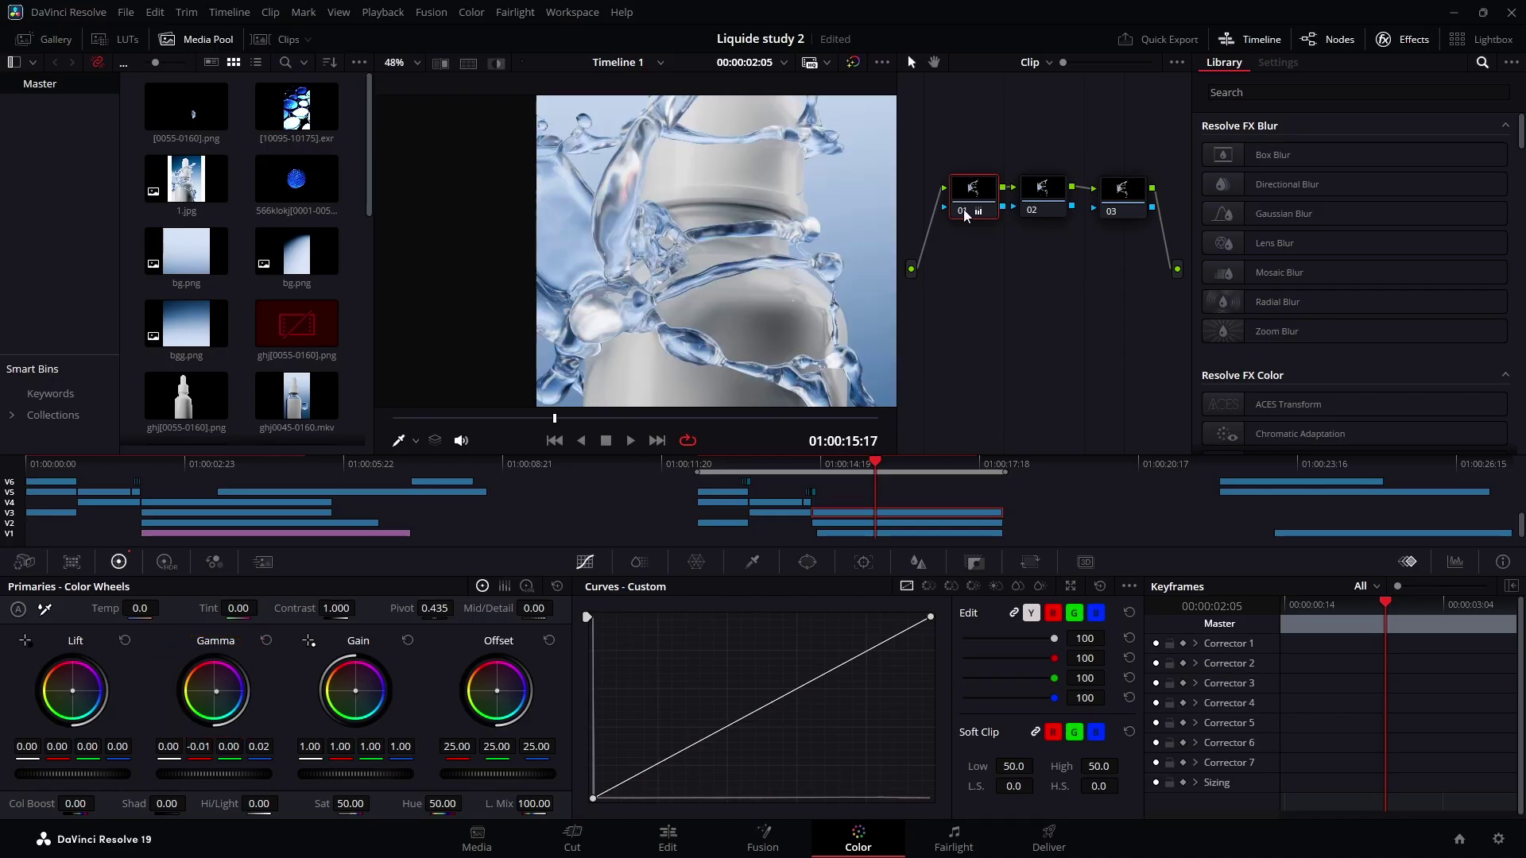
Toggle node 01 off and on to compare its gamma correction on a close-up of the splash.
click(962, 210)
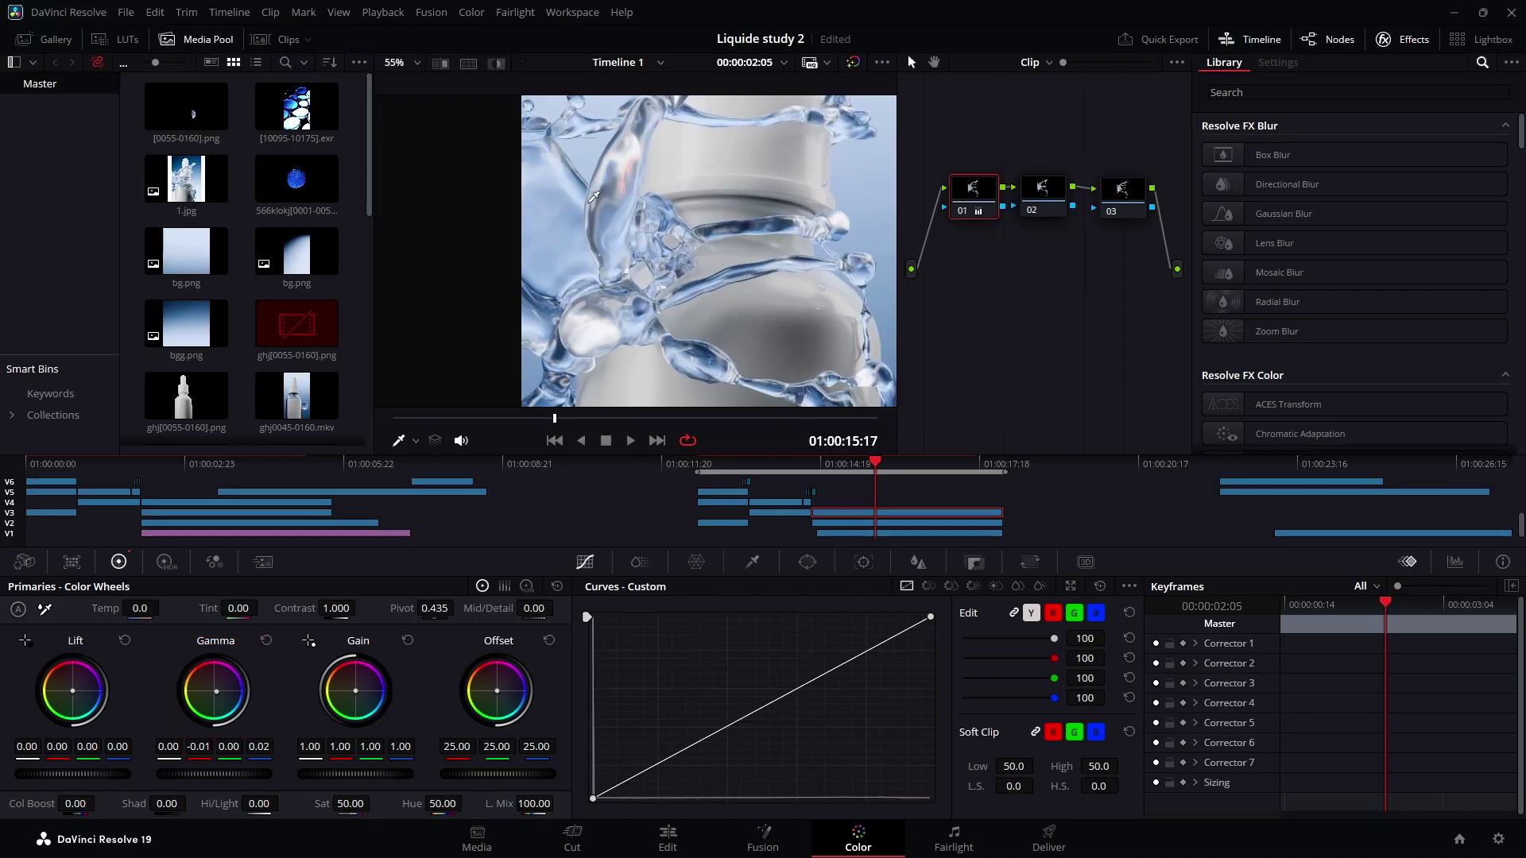
scroll(594, 197, up, 2)
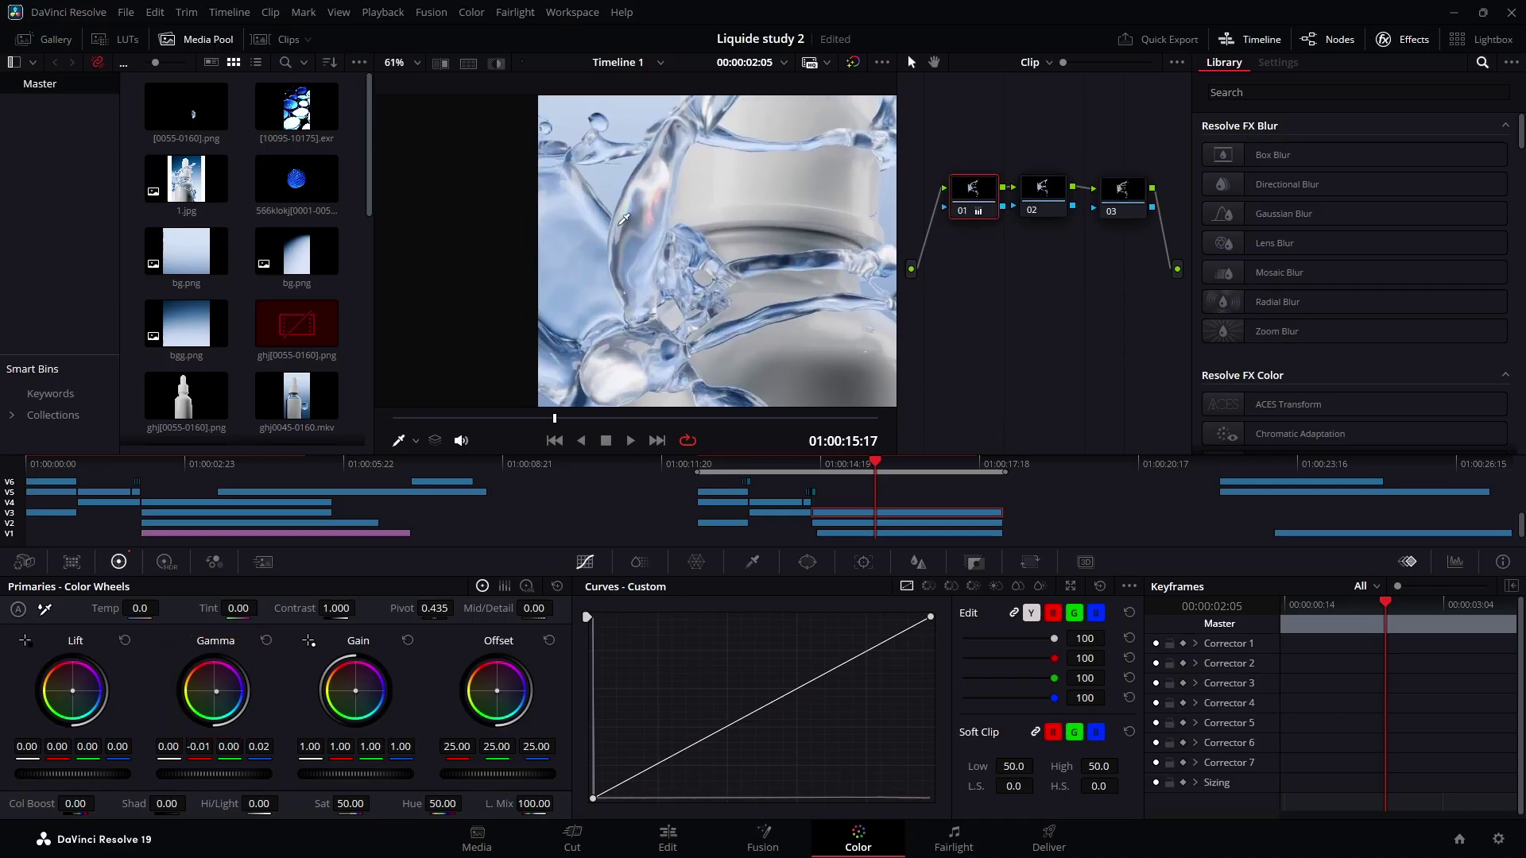
click(958, 212)
click(959, 211)
click(958, 212)
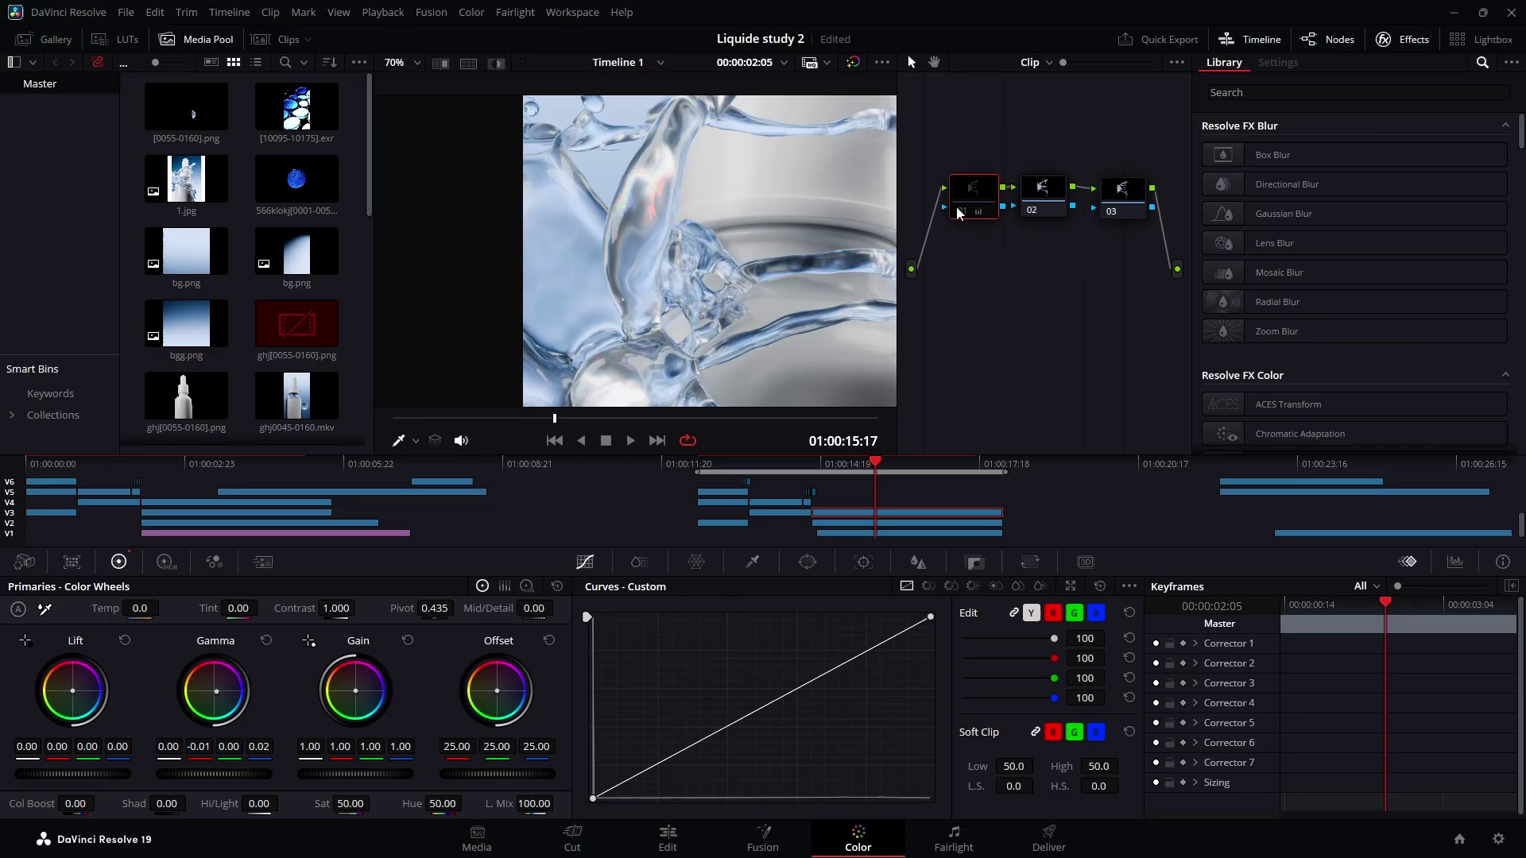
click(958, 211)
Shape node 02's custom curve with raised highlights and slightly lowered shadows, and set node 03's saturation to 54.20.
scroll(726, 297, down, 6)
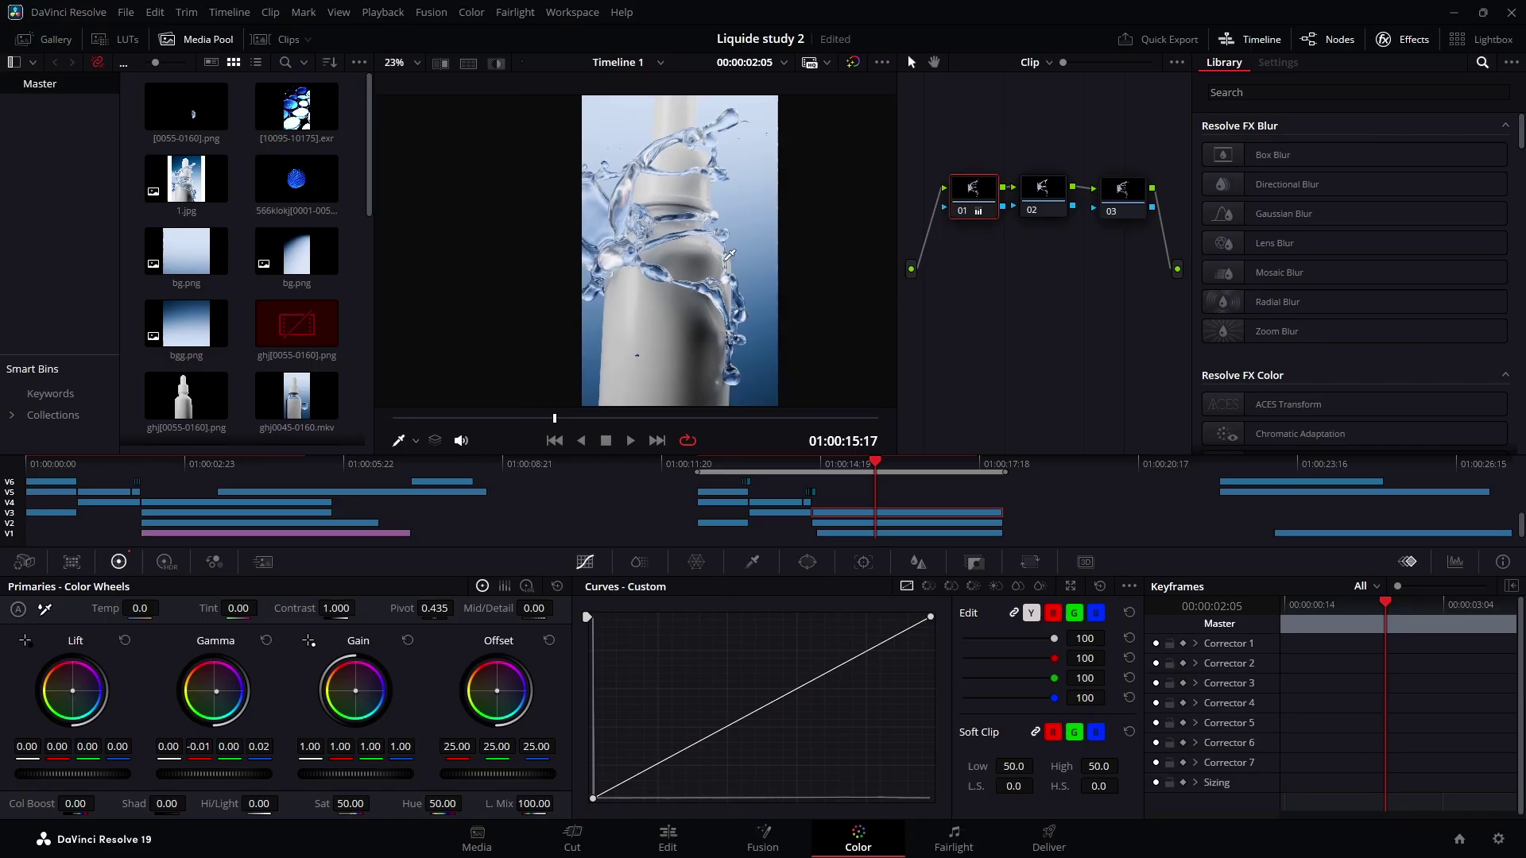
scroll(726, 297, up, 1)
click(1048, 198)
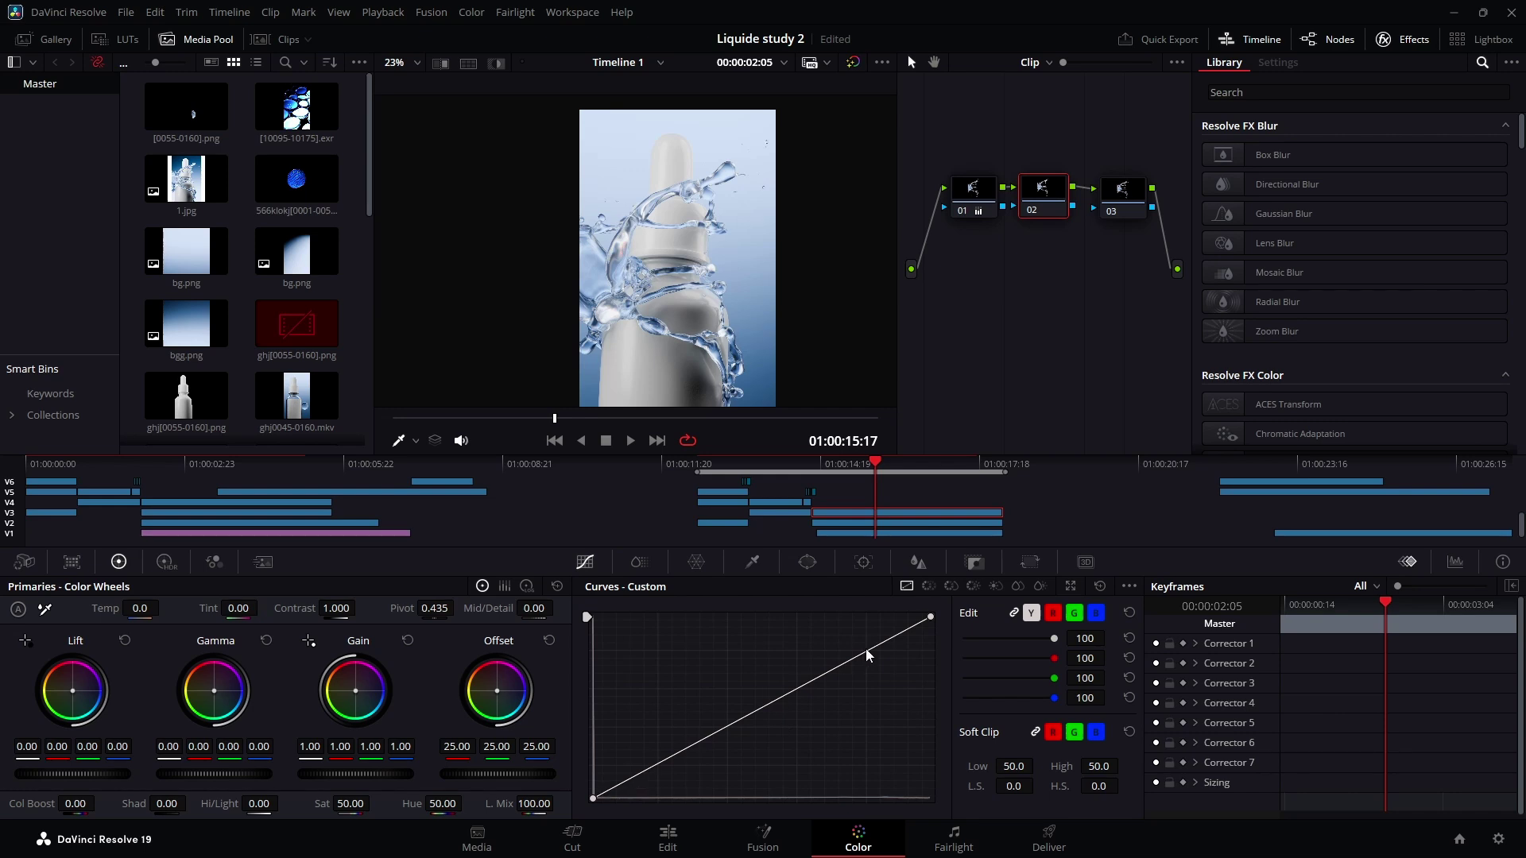
drag(865, 655, 864, 643)
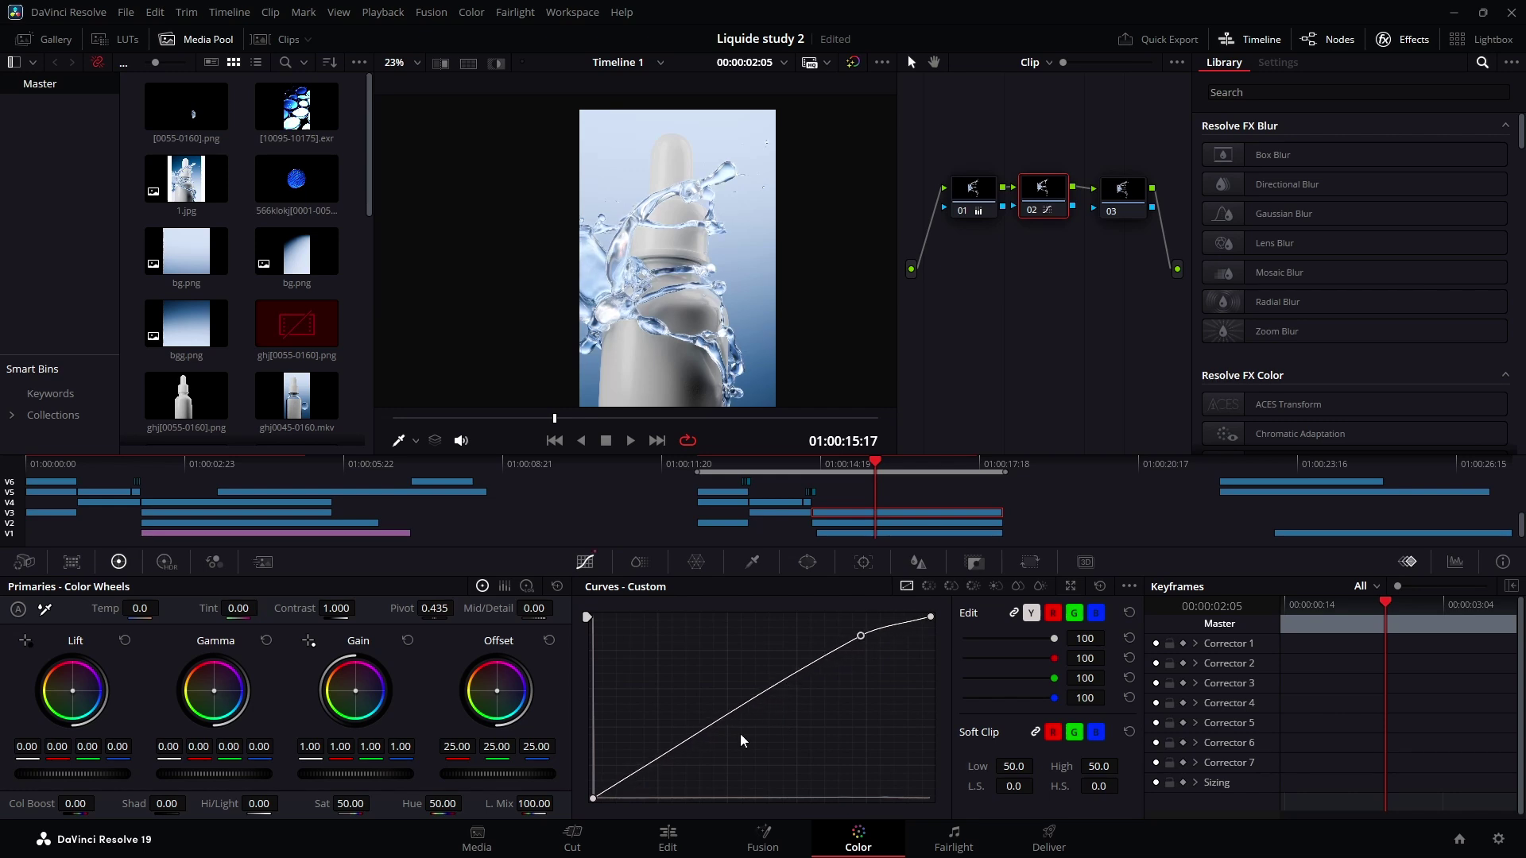
drag(642, 788, 641, 783)
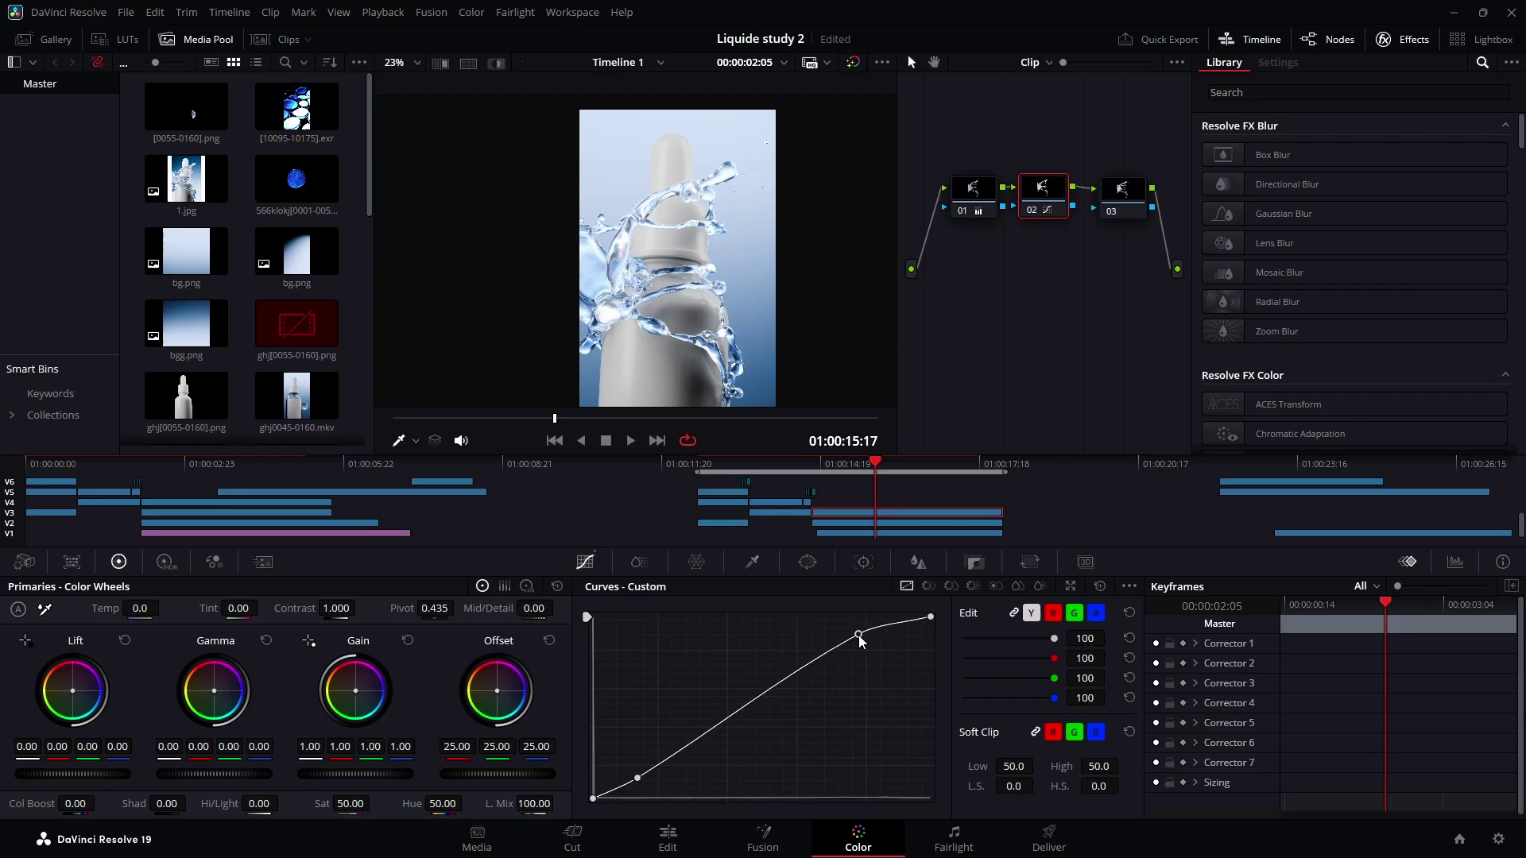
click(1130, 194)
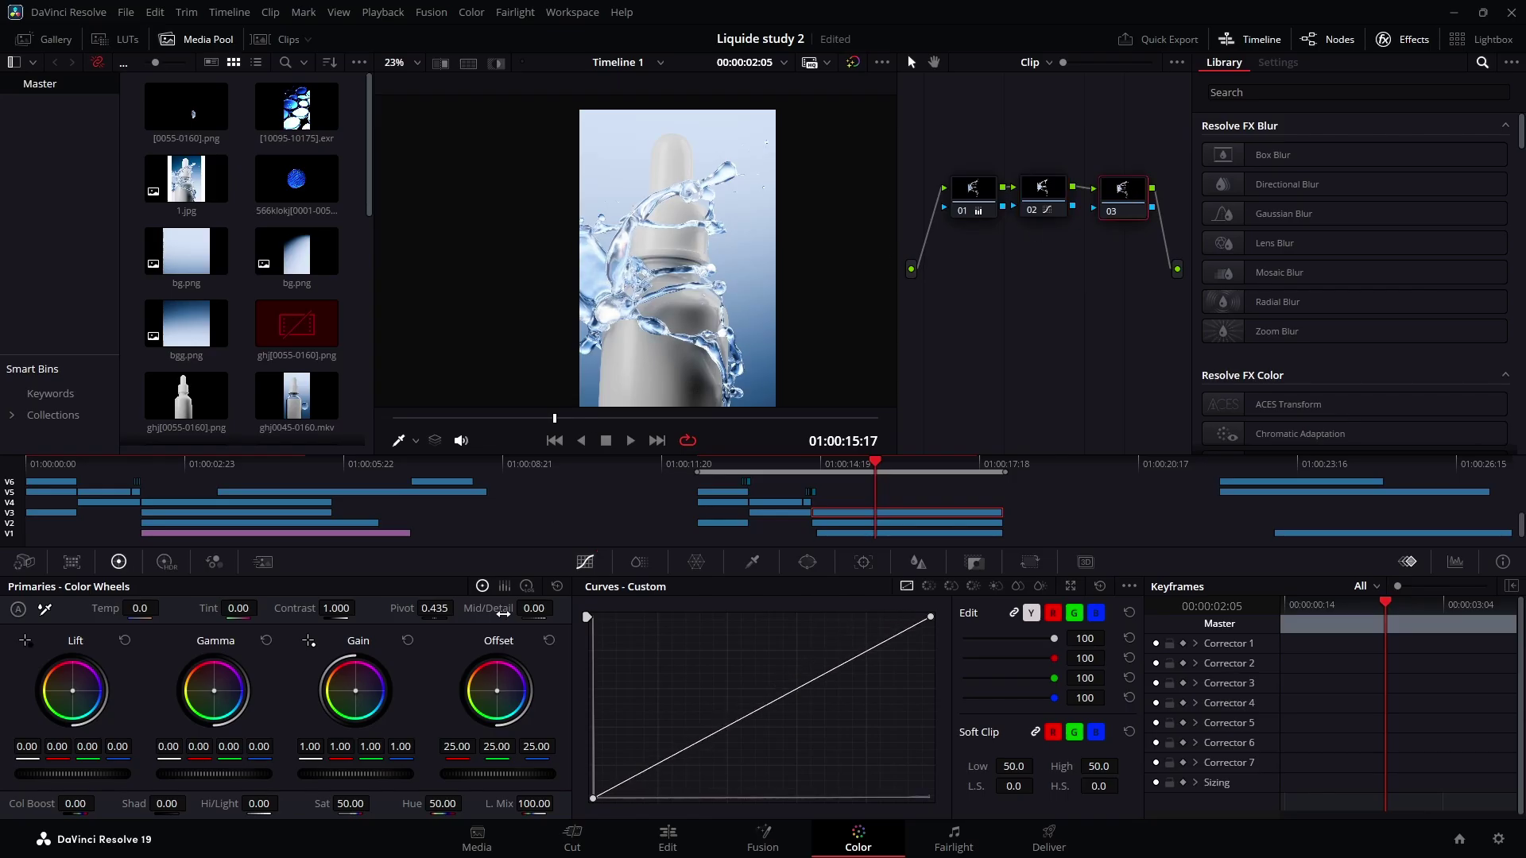
drag(1105, 207, 1099, 208)
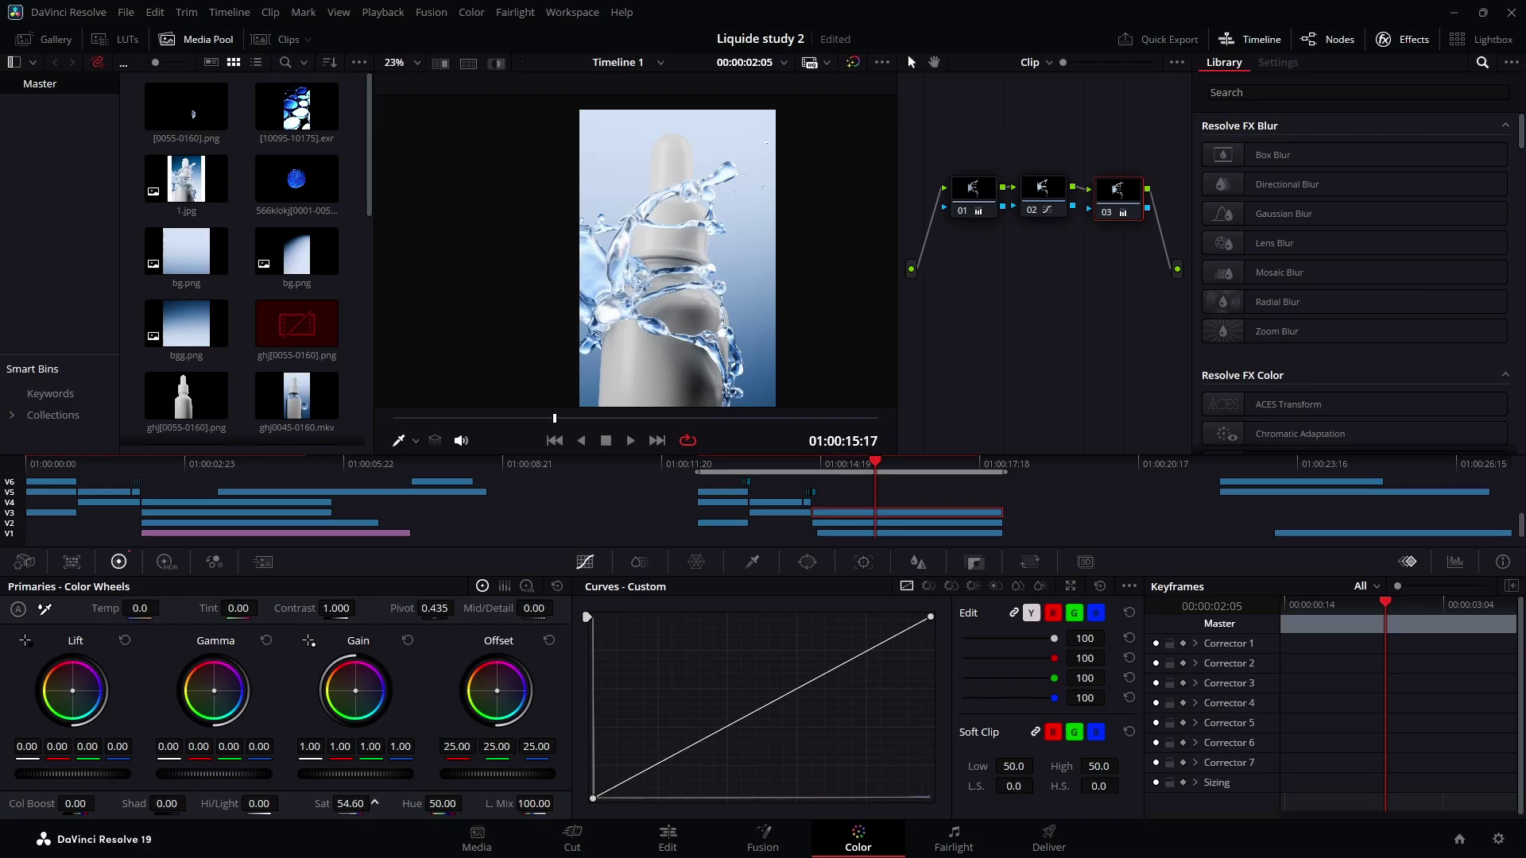
Search the effects for "glo", add Glow as a new node after node 03, and adjust it with opacity 0.085.
click(1285, 92)
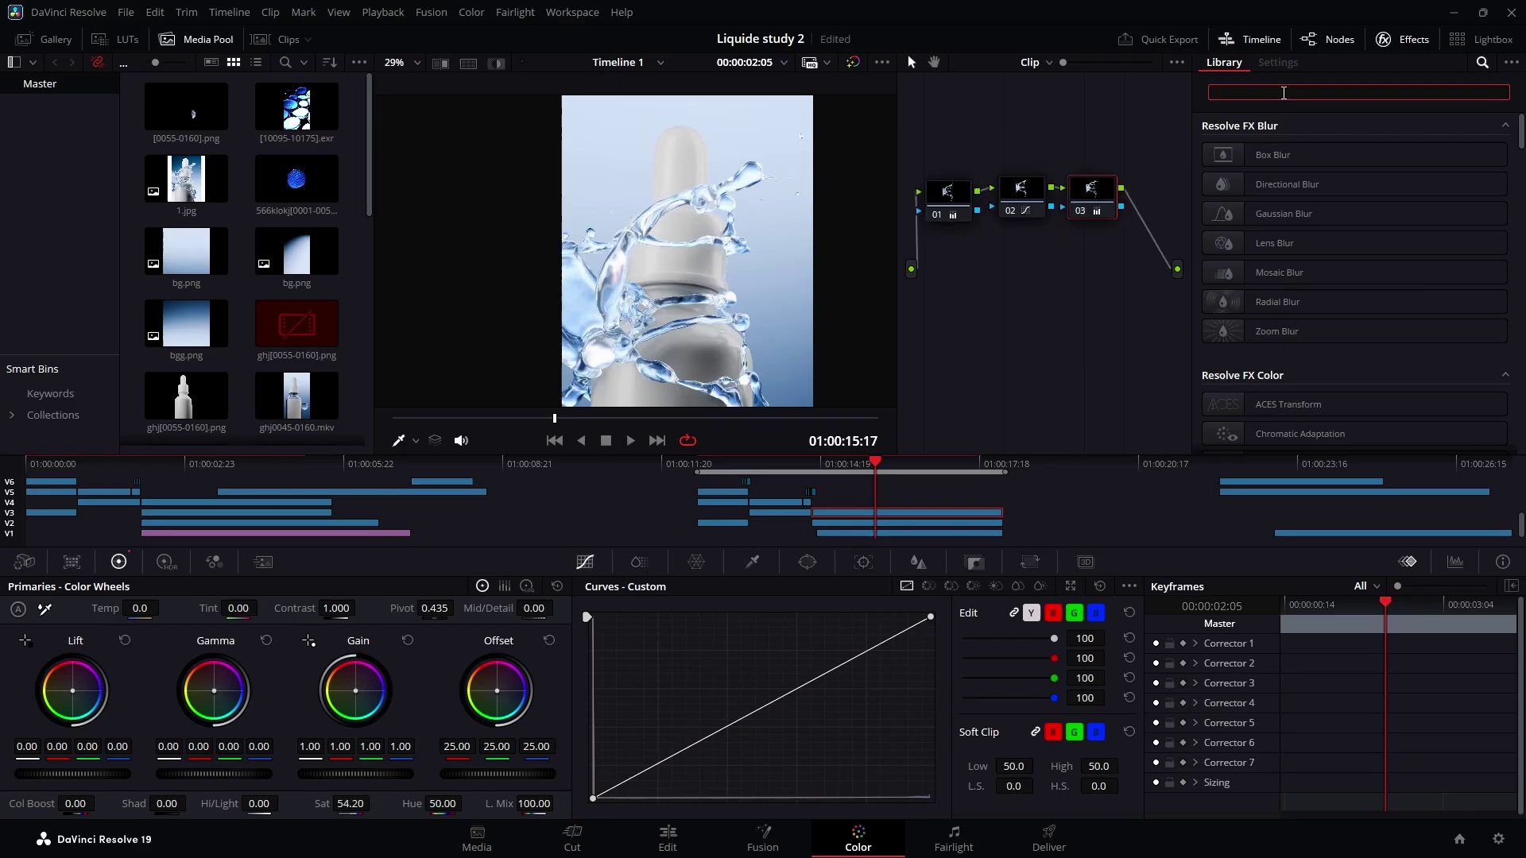
text(glo)
drag(1251, 154, 1152, 213)
scroll(1369, 219, up, 3)
drag(1331, 255, 1408, 255)
drag(1383, 169, 1408, 170)
drag(1388, 604, 1408, 604)
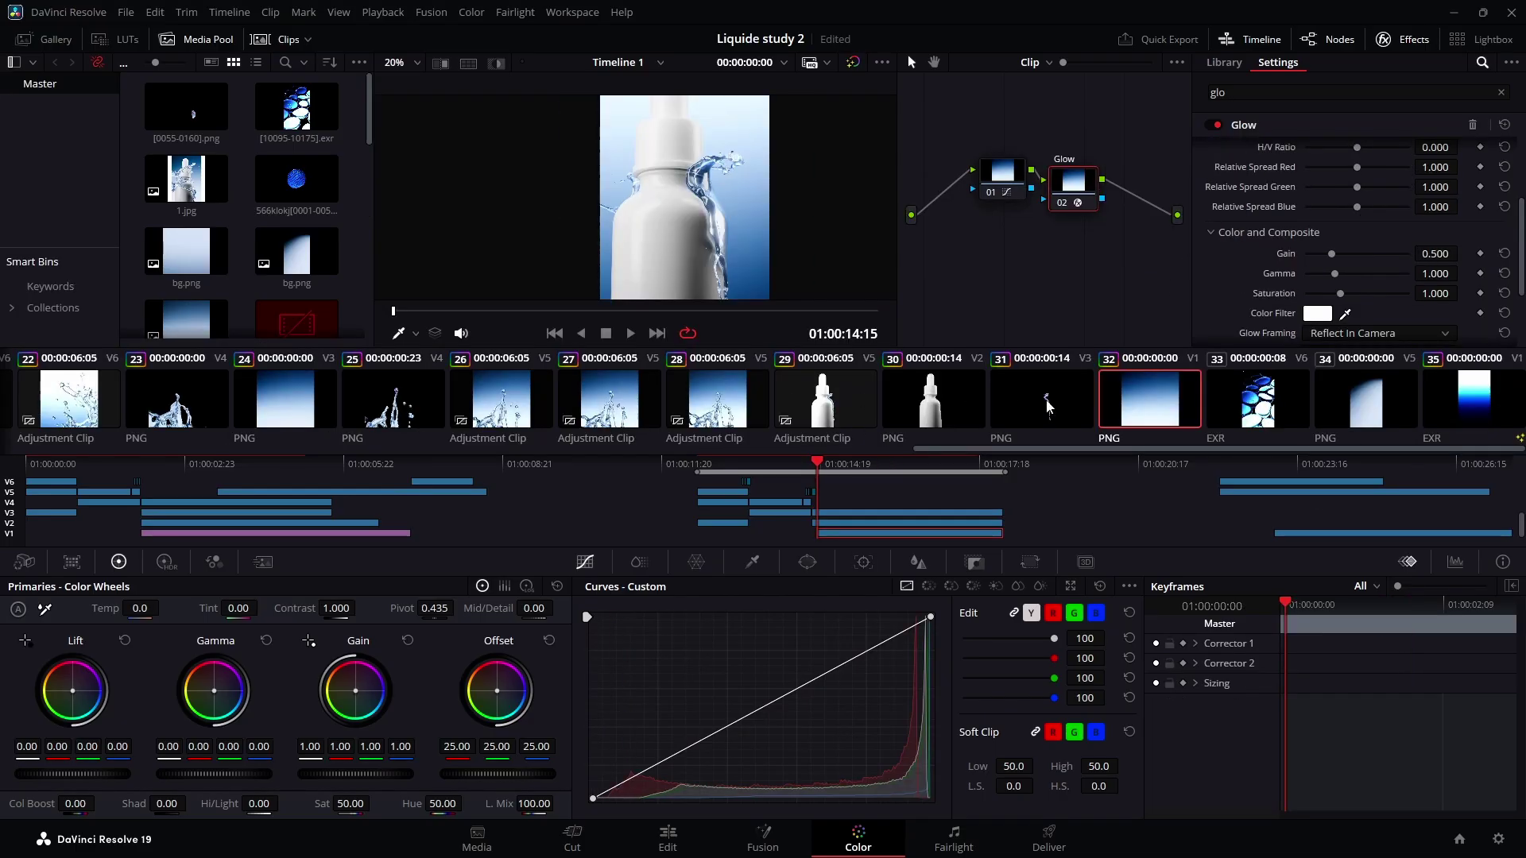
Select the splash clip, hide the clip thumbnails, play to 01:00:15:19, and compare the shot with all grades bypassed and enabled.
click(1048, 406)
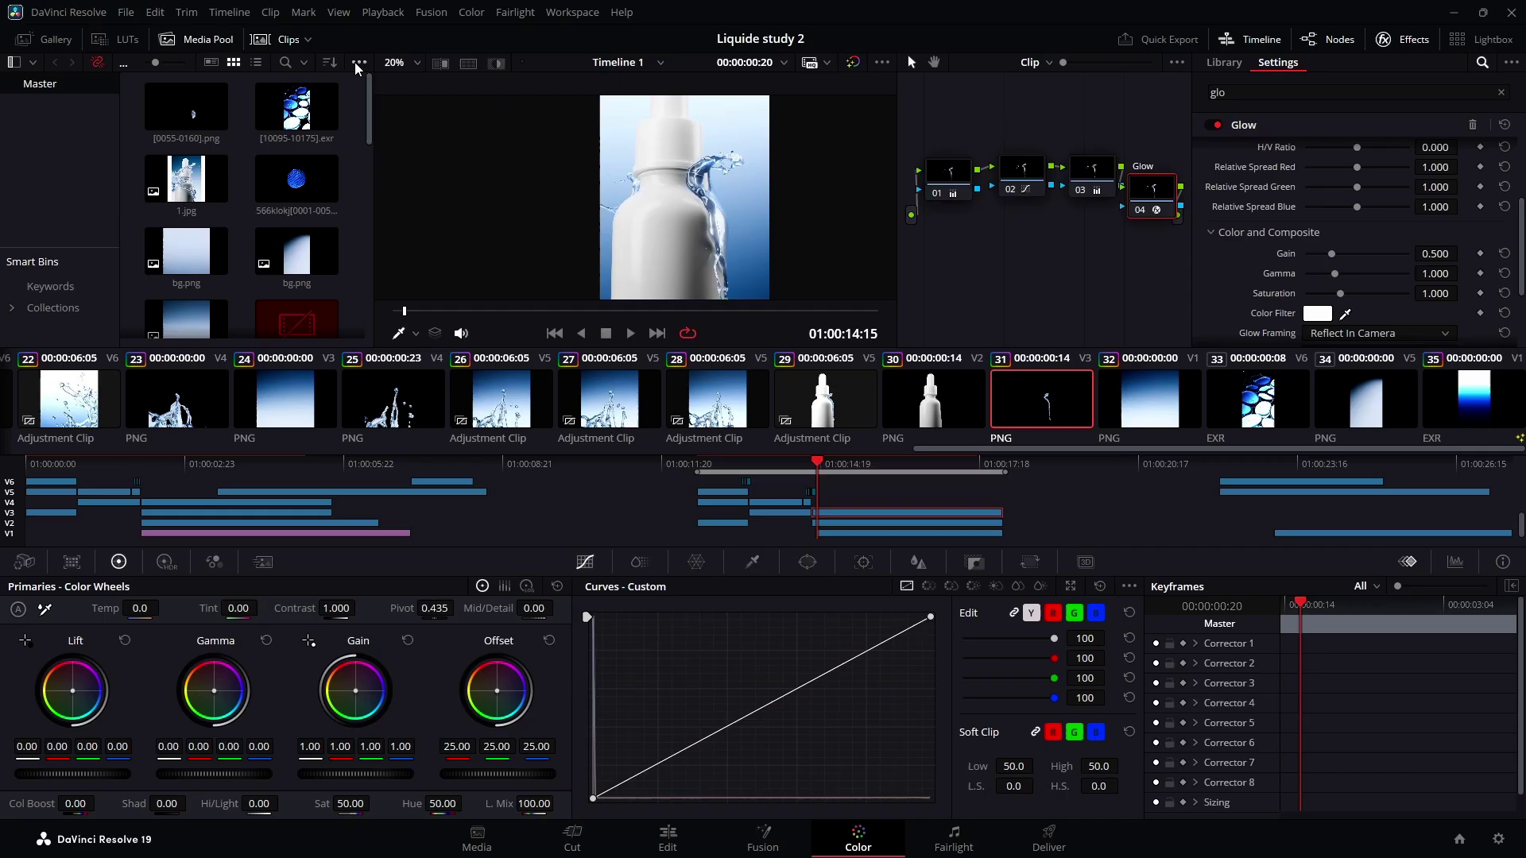
click(278, 39)
click(853, 62)
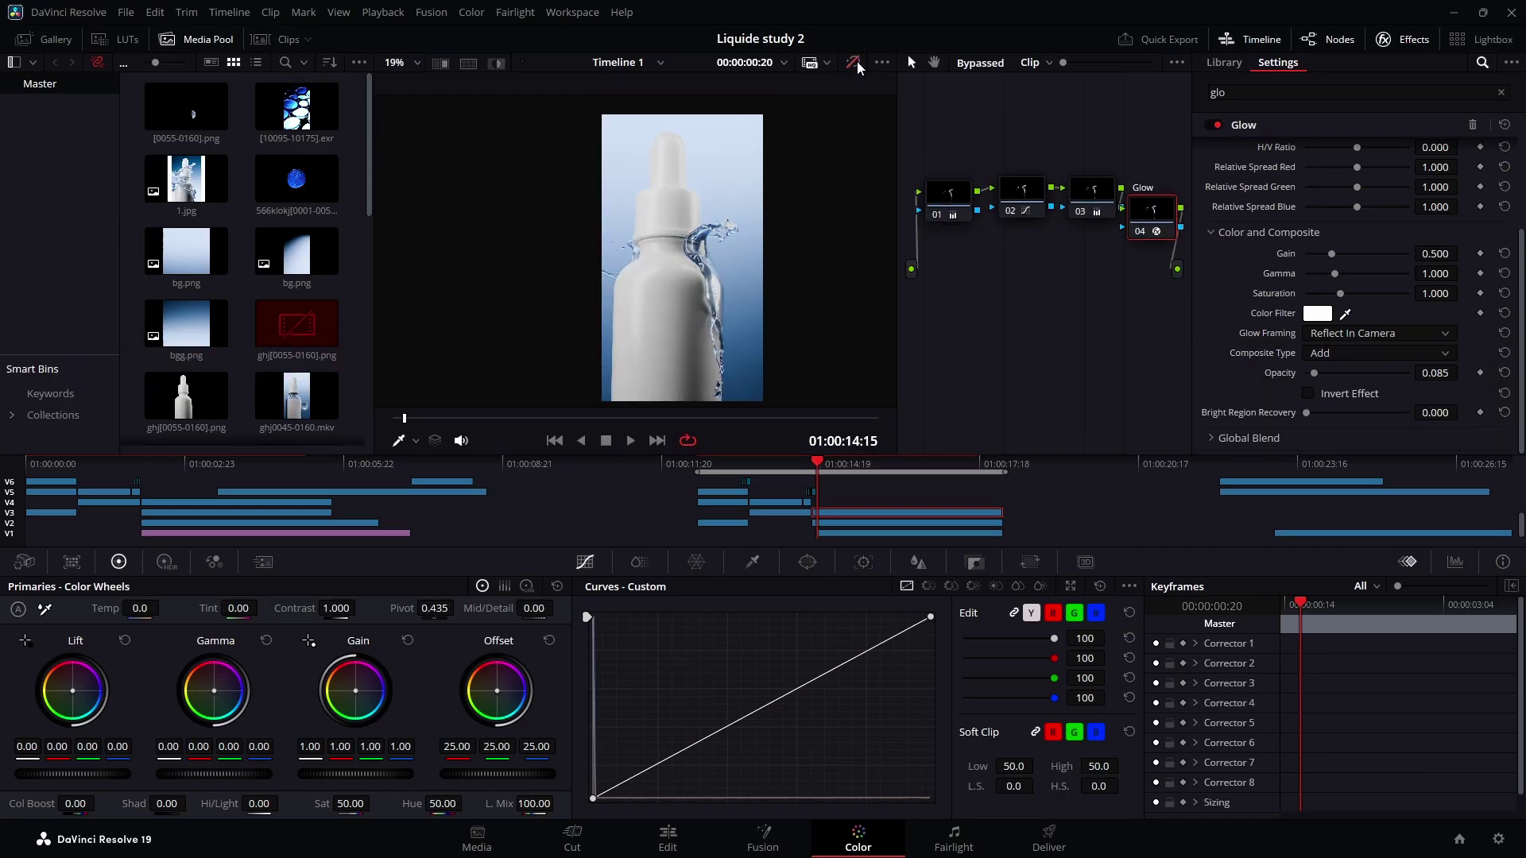
key(space)
click(856, 62)
scroll(772, 132, up, 3)
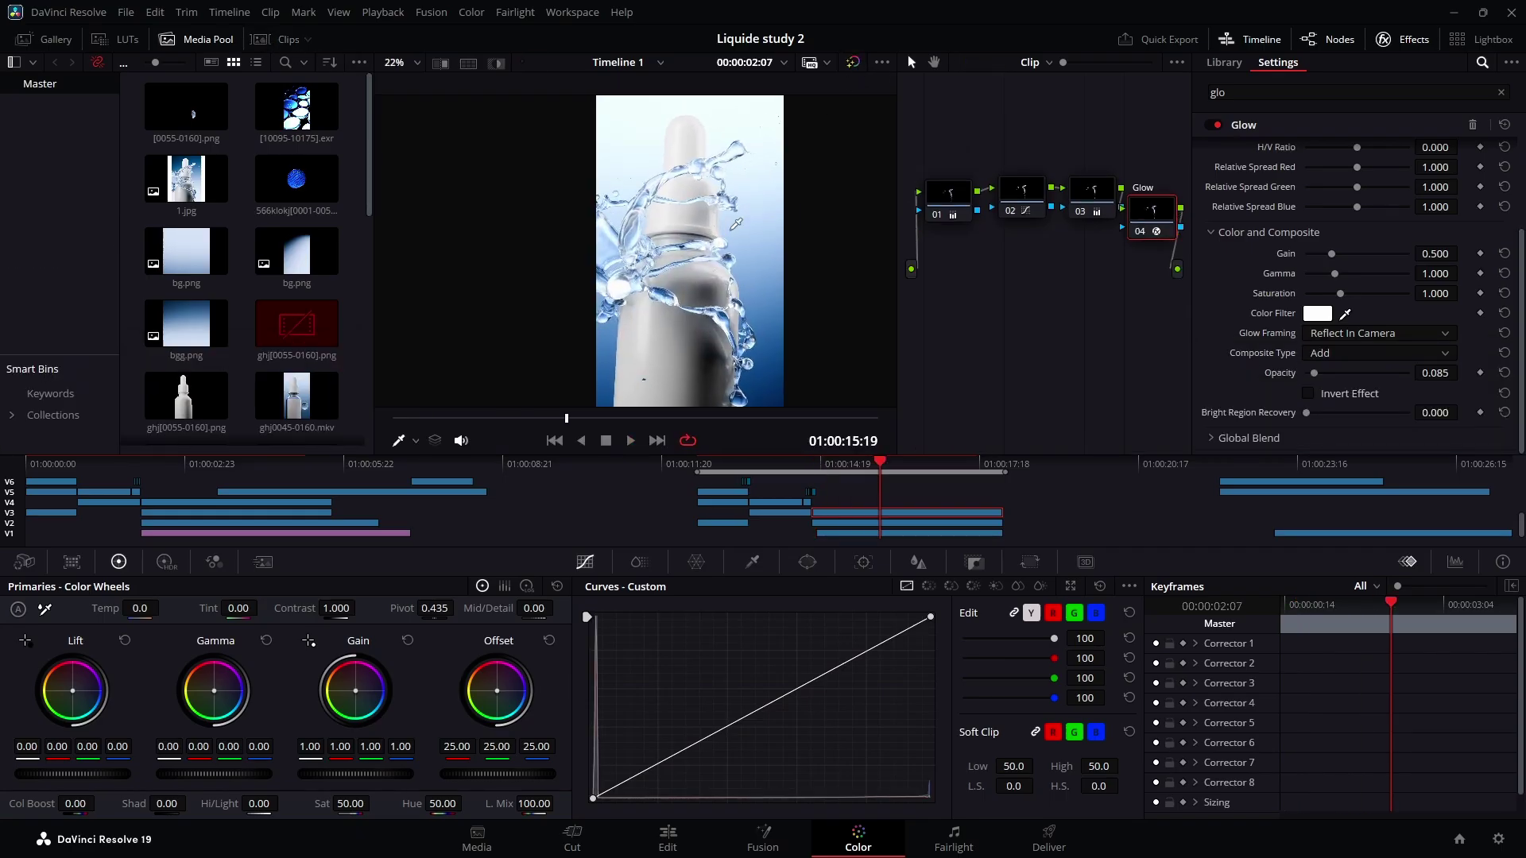
click(853, 63)
click(853, 63)
scroll(771, 220, down, 1)
scroll(775, 214, down, 1)
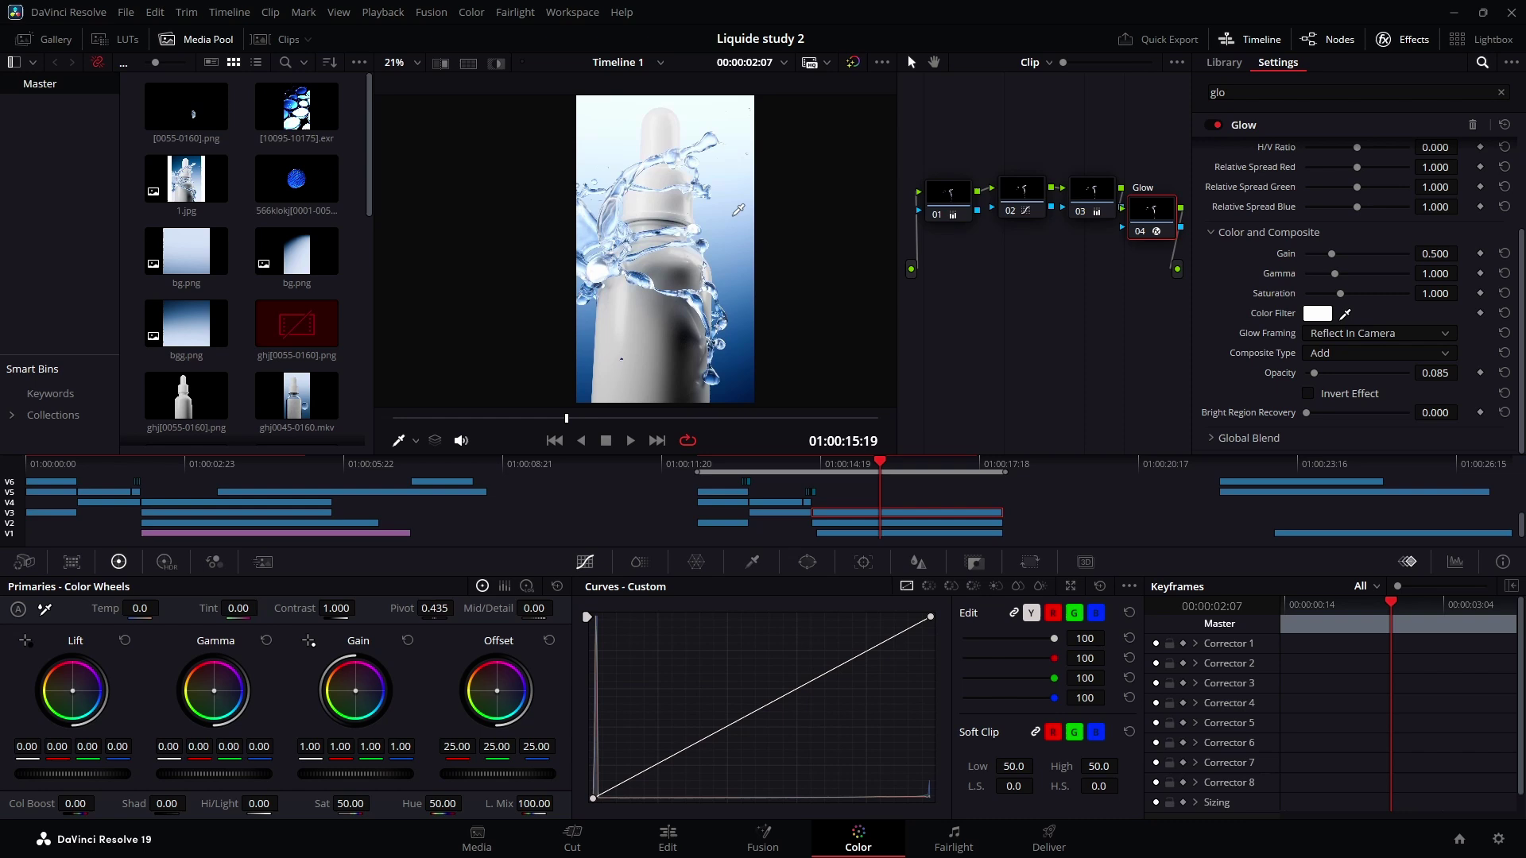
Scrub forward to 01:00:16:23 and compare the droplets around the bottle with the color grades bypassed and enabled.
click(1394, 600)
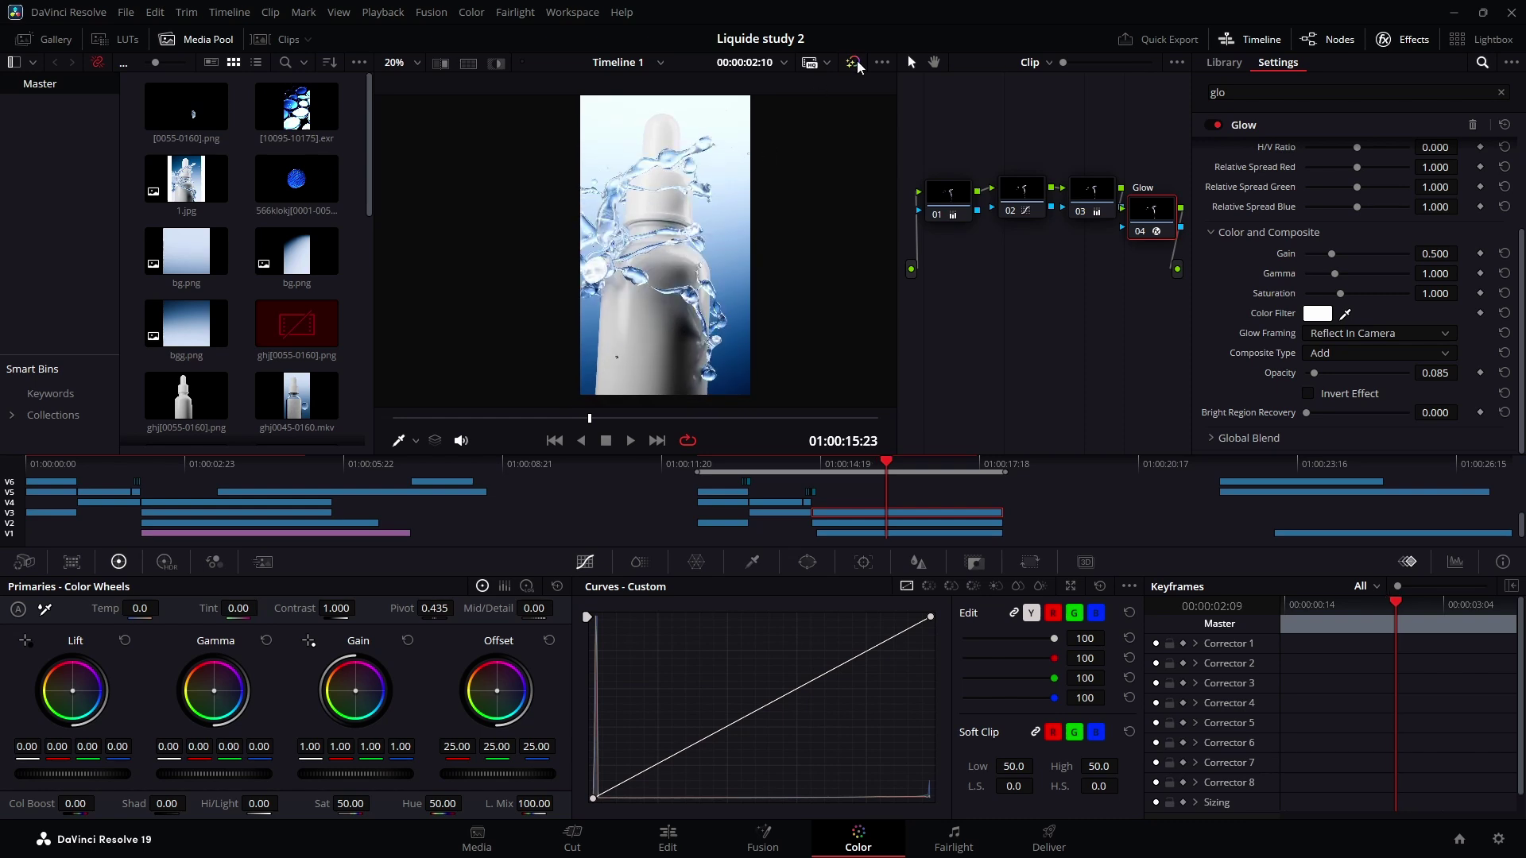
drag(1395, 601, 1455, 608)
click(854, 62)
click(854, 62)
click(853, 62)
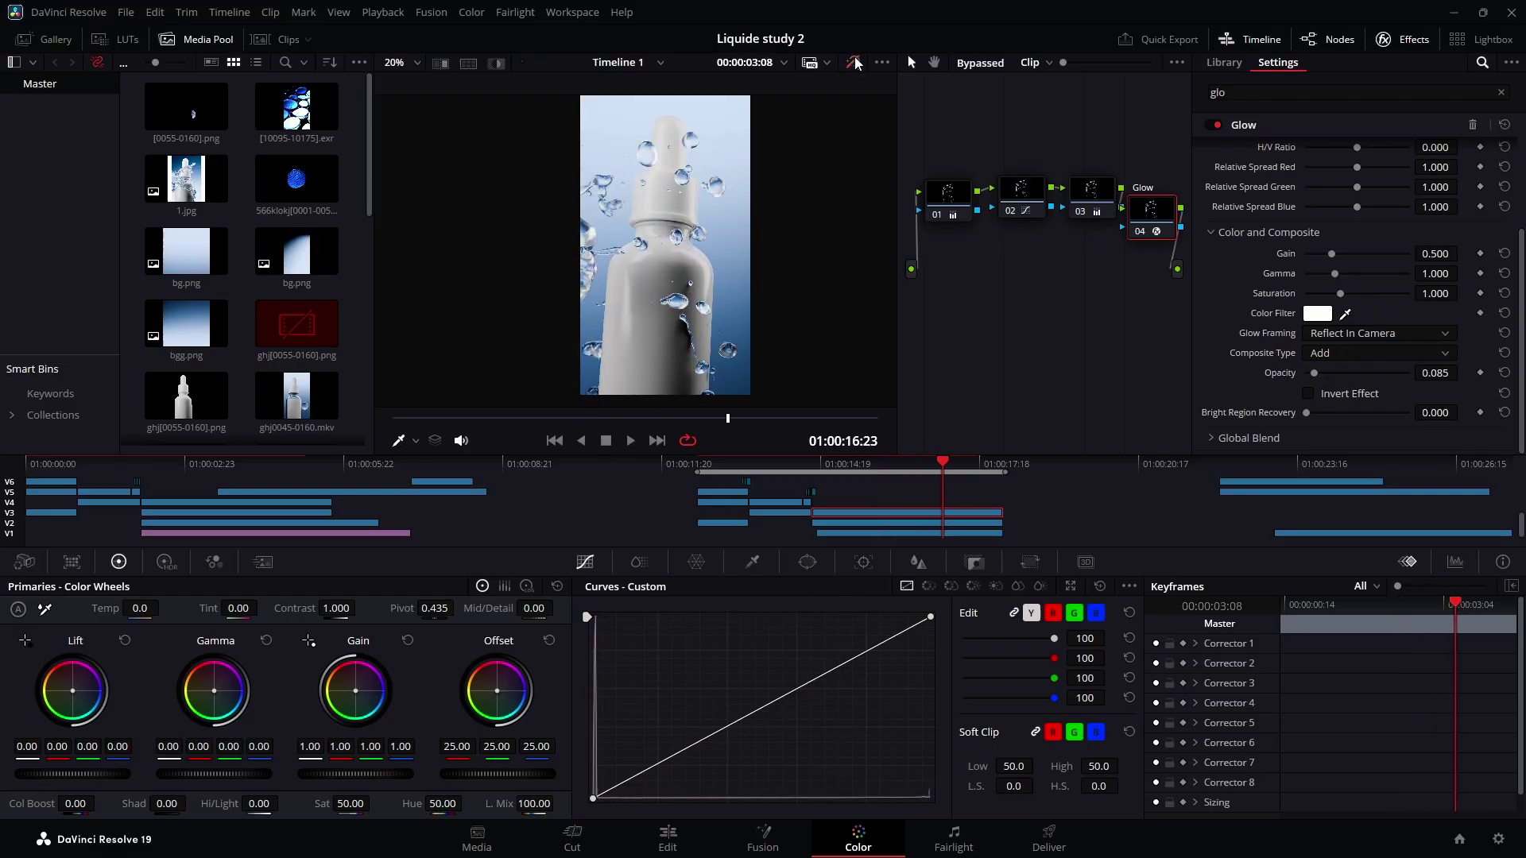
click(853, 62)
middle_drag(721, 219, 730, 243)
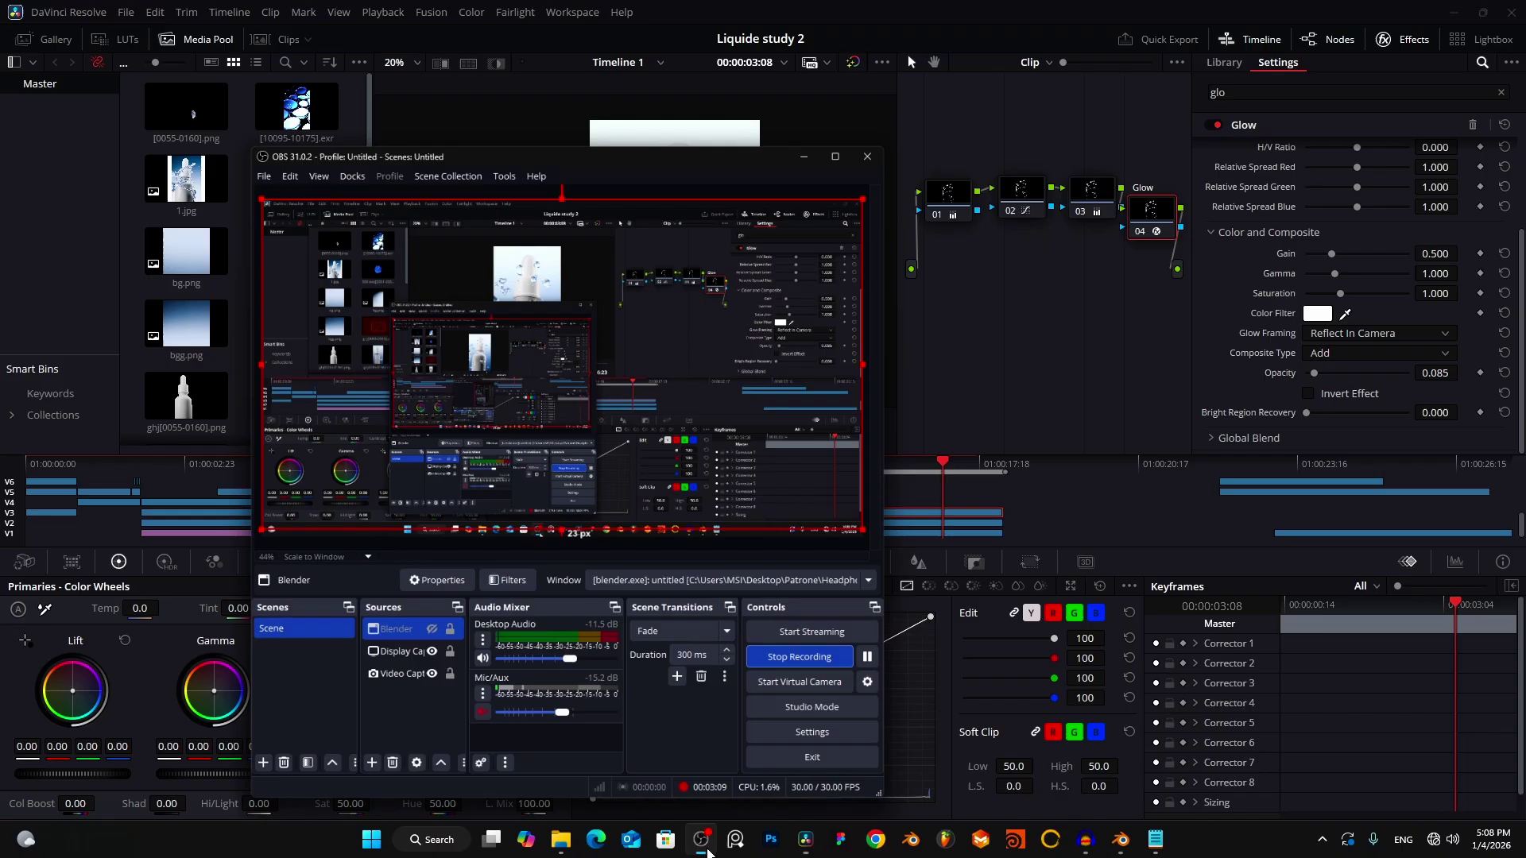